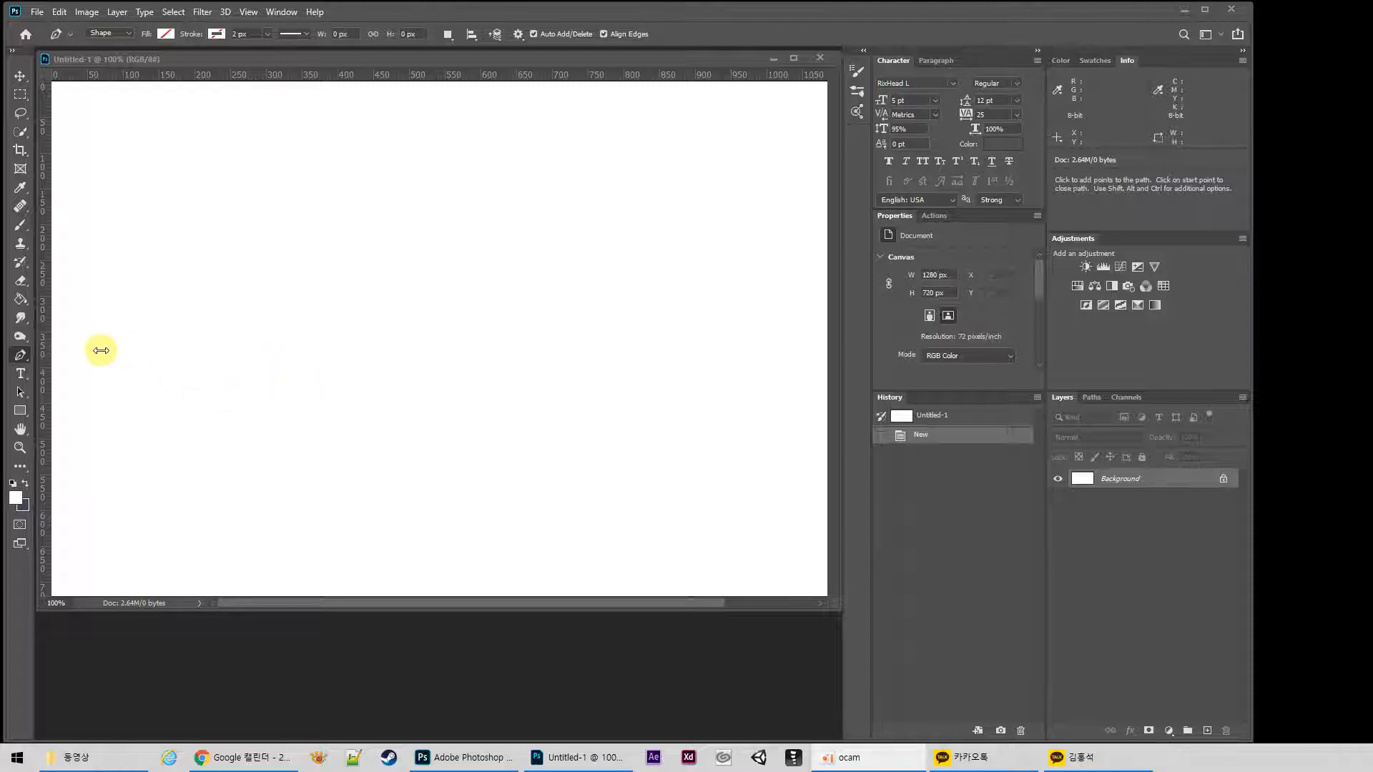
# Draw a closed, rounded bean-like outline about 342 by 180 px with the Pen tool in Shape mode on the canvas's upper part
pyautogui.click(127, 32)
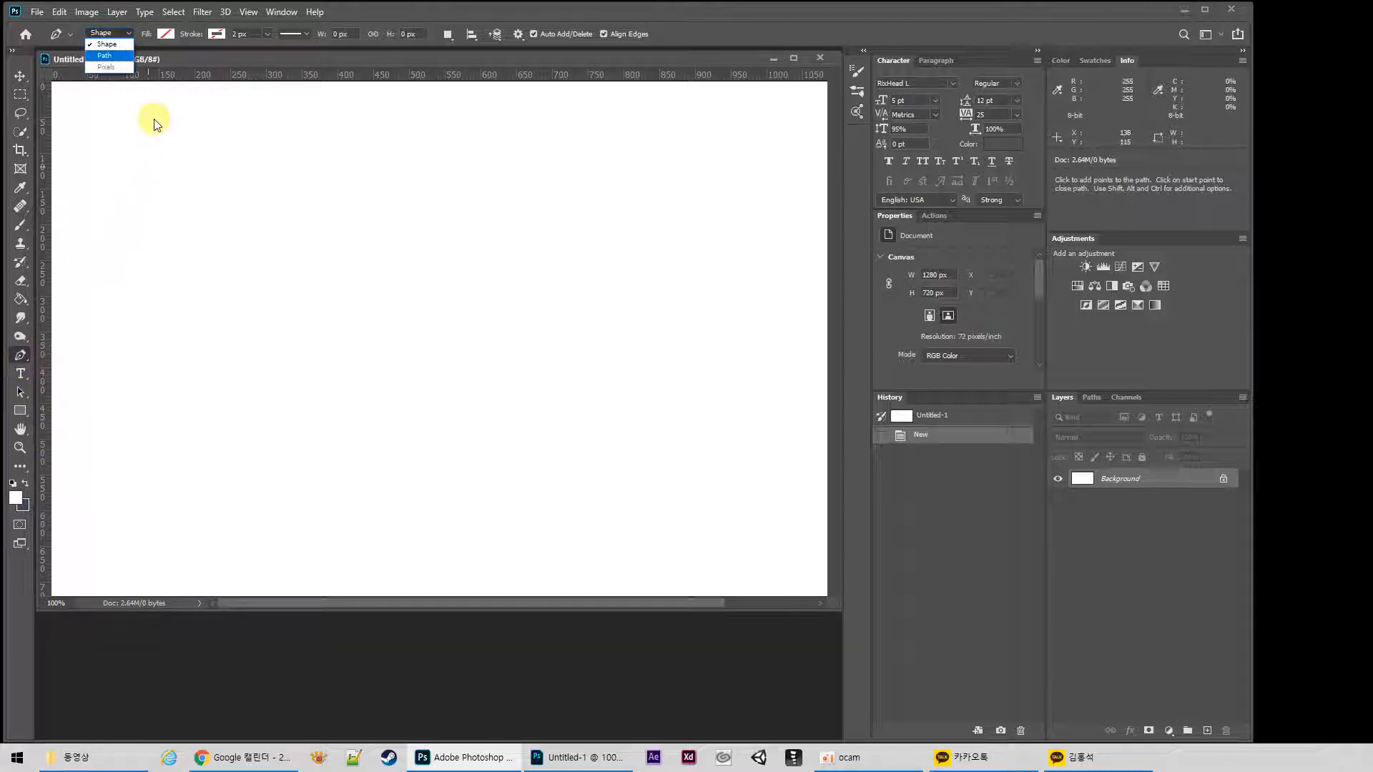
pyautogui.click(107, 44)
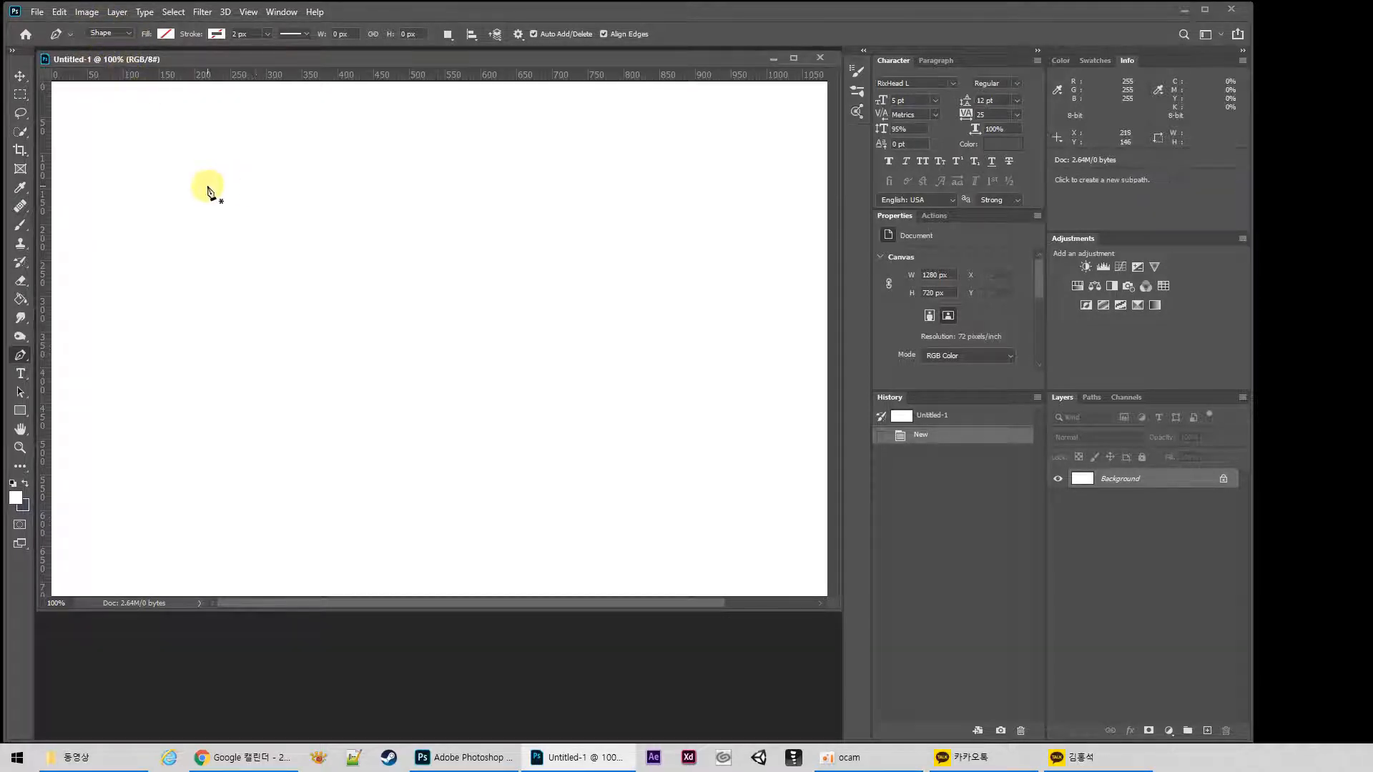
pyautogui.click(259, 170)
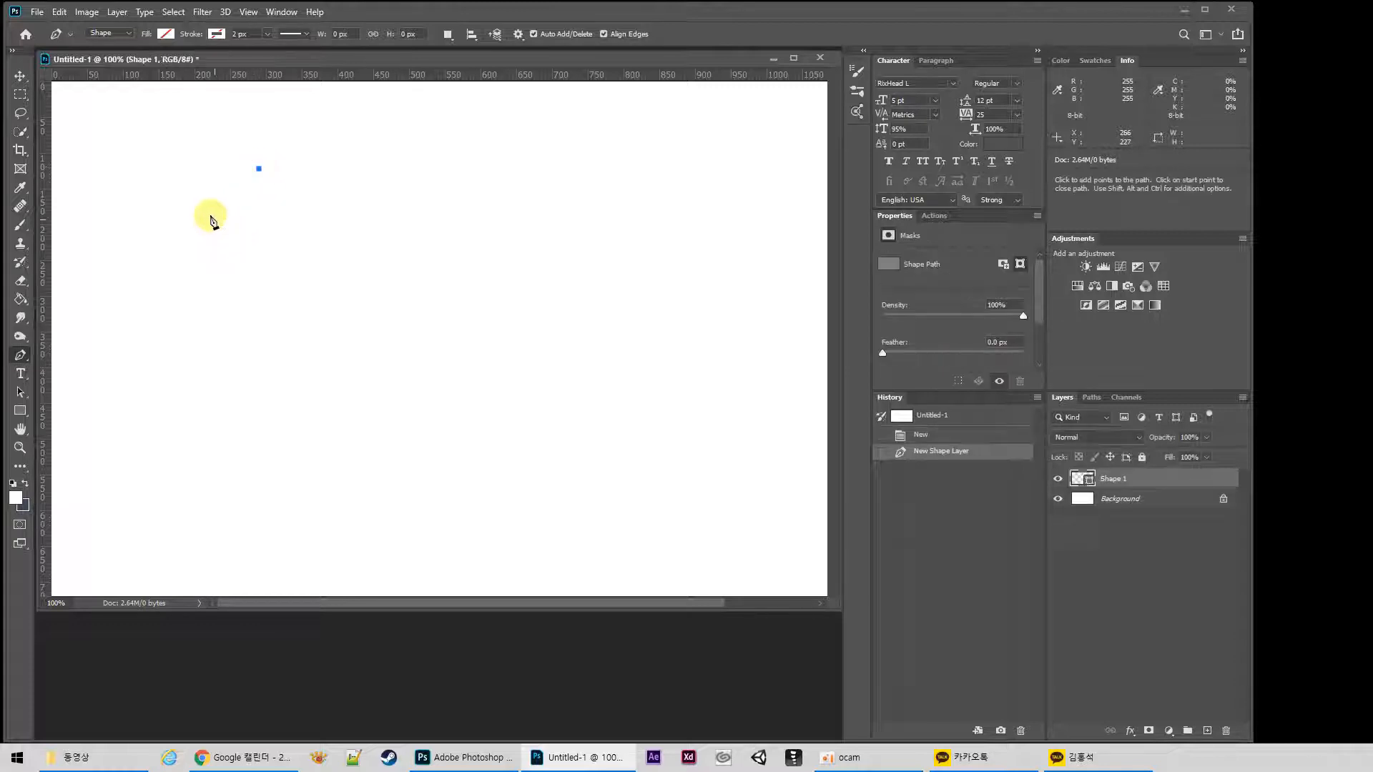
pyautogui.moveTo(208, 223); pyautogui.dragTo(209, 273)
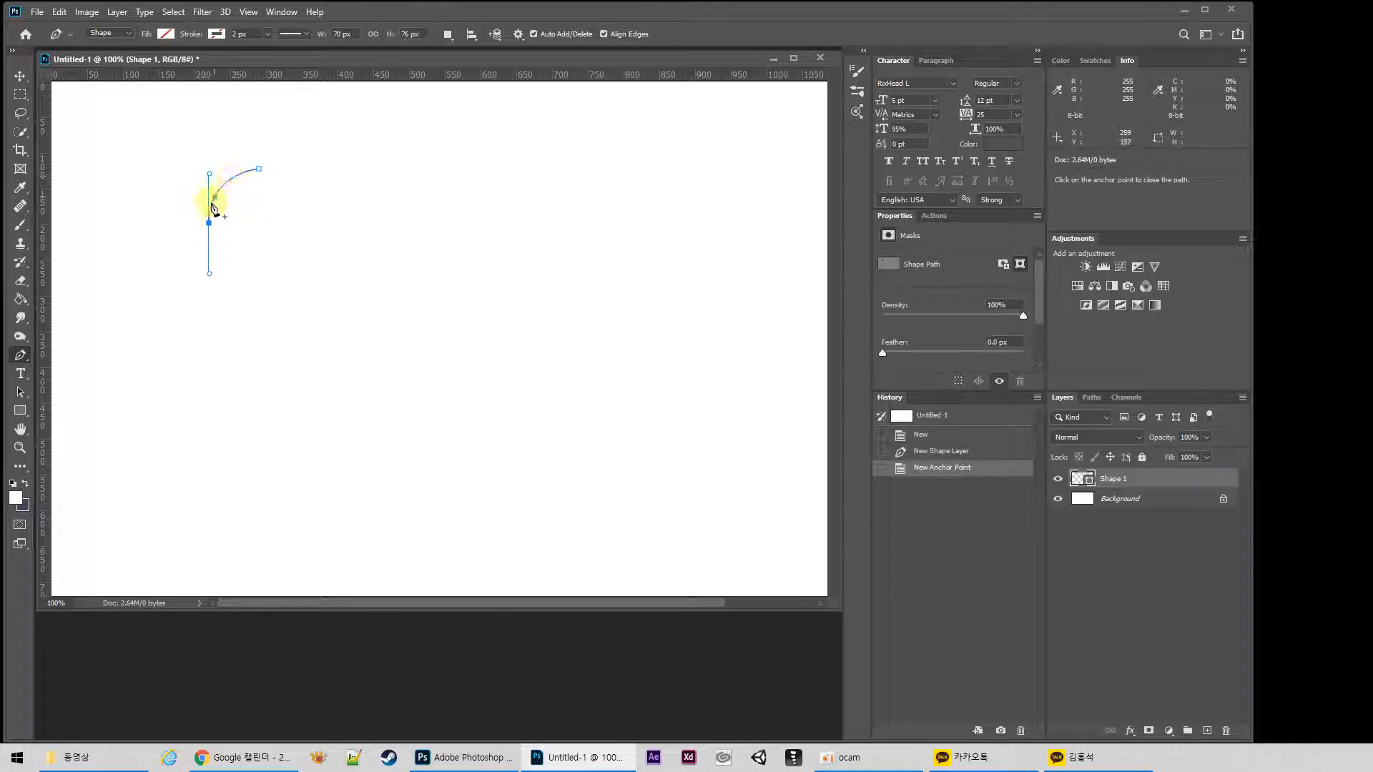
pyautogui.moveTo(256, 279); pyautogui.dragTo(456, 213)
pyautogui.moveTo(393, 152); pyautogui.dragTo(203, 185)
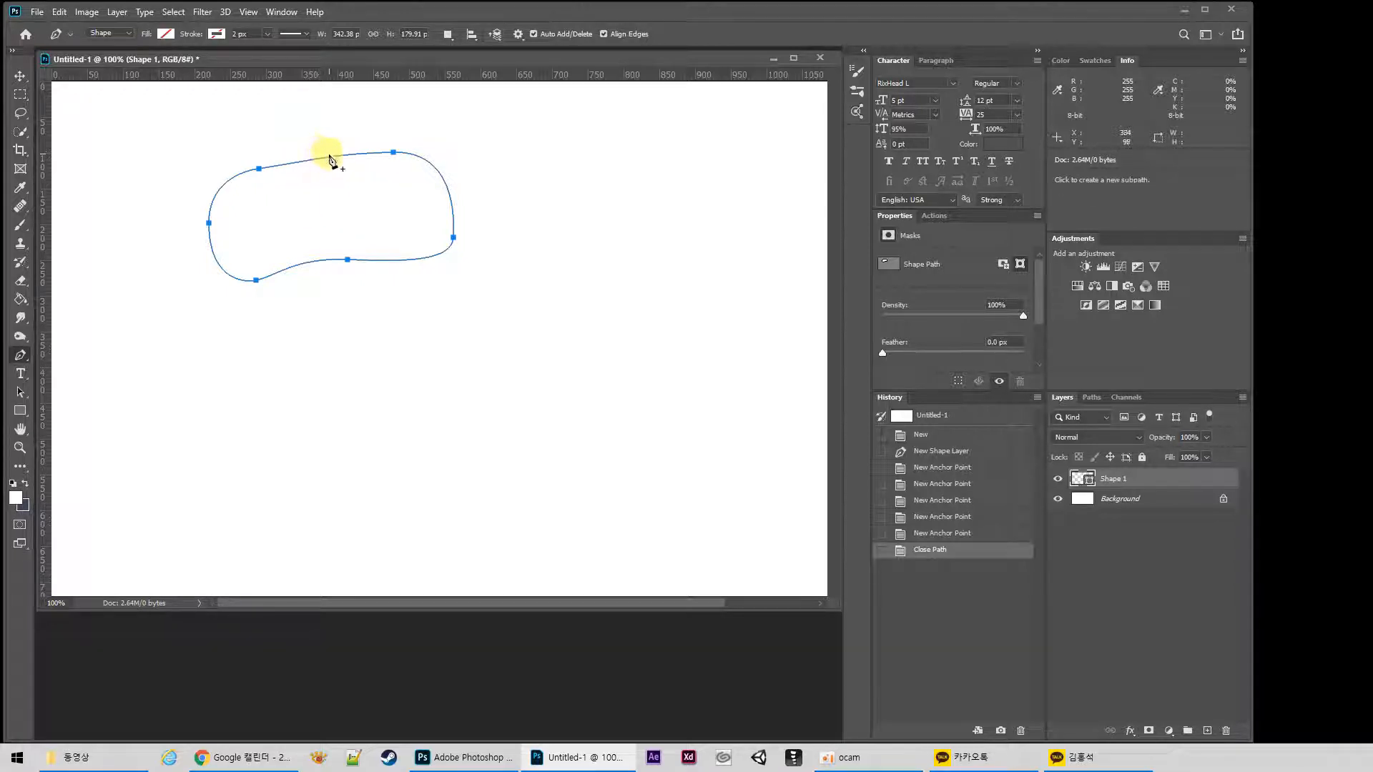
# Move the document window so the shape stays clear of the fill options
pyautogui.click(167, 34)
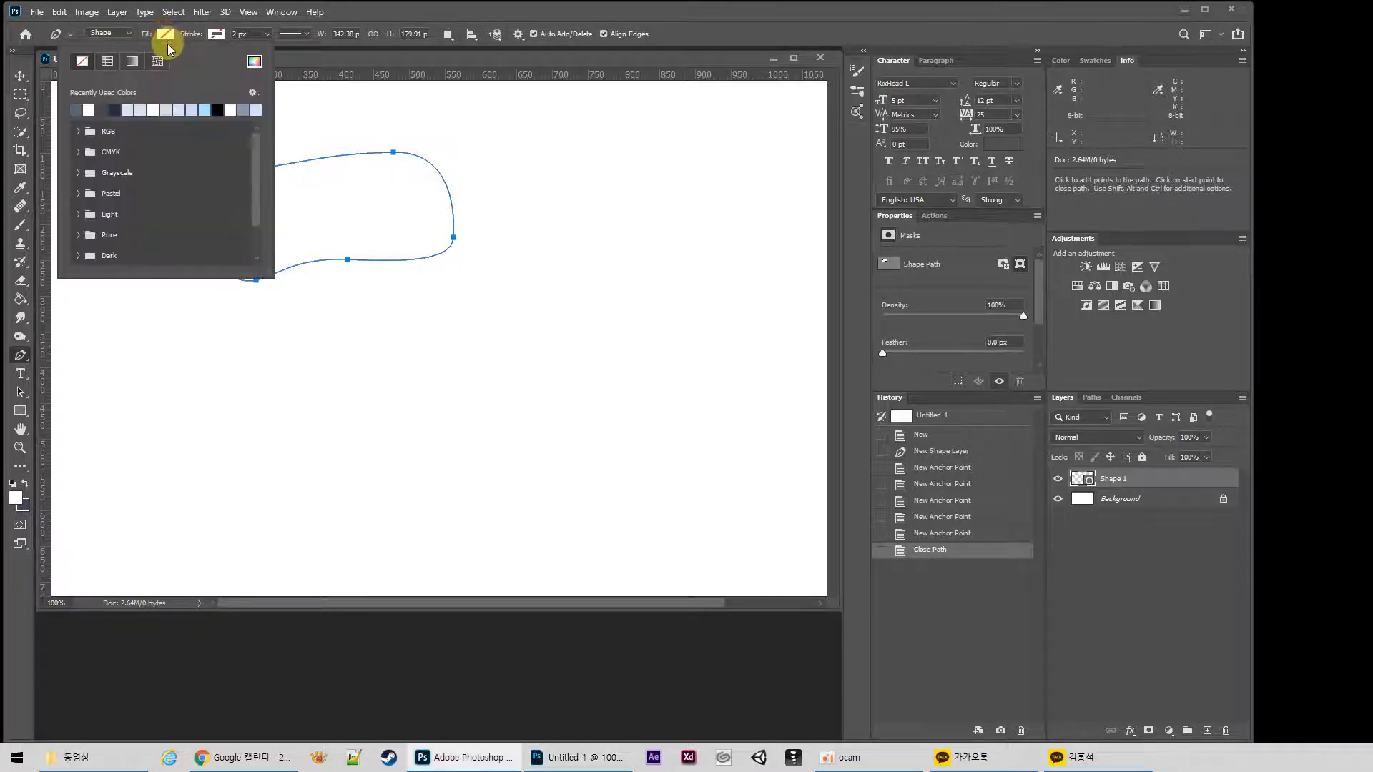
pyautogui.click(299, 60)
pyautogui.moveTo(307, 57); pyautogui.dragTo(457, 62)
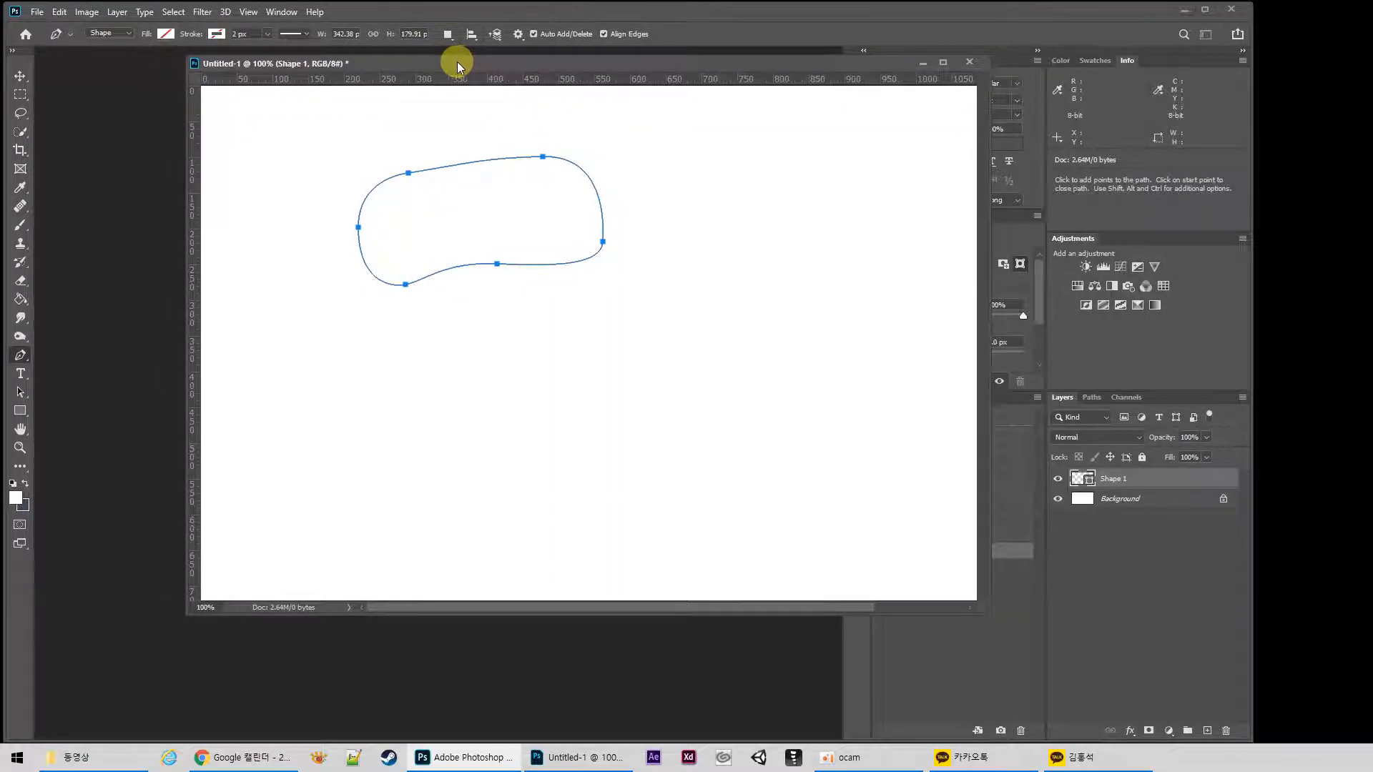
# Try recently used colors as the shape's fill: dark slate, grey-blue and light blue
pyautogui.click(167, 35)
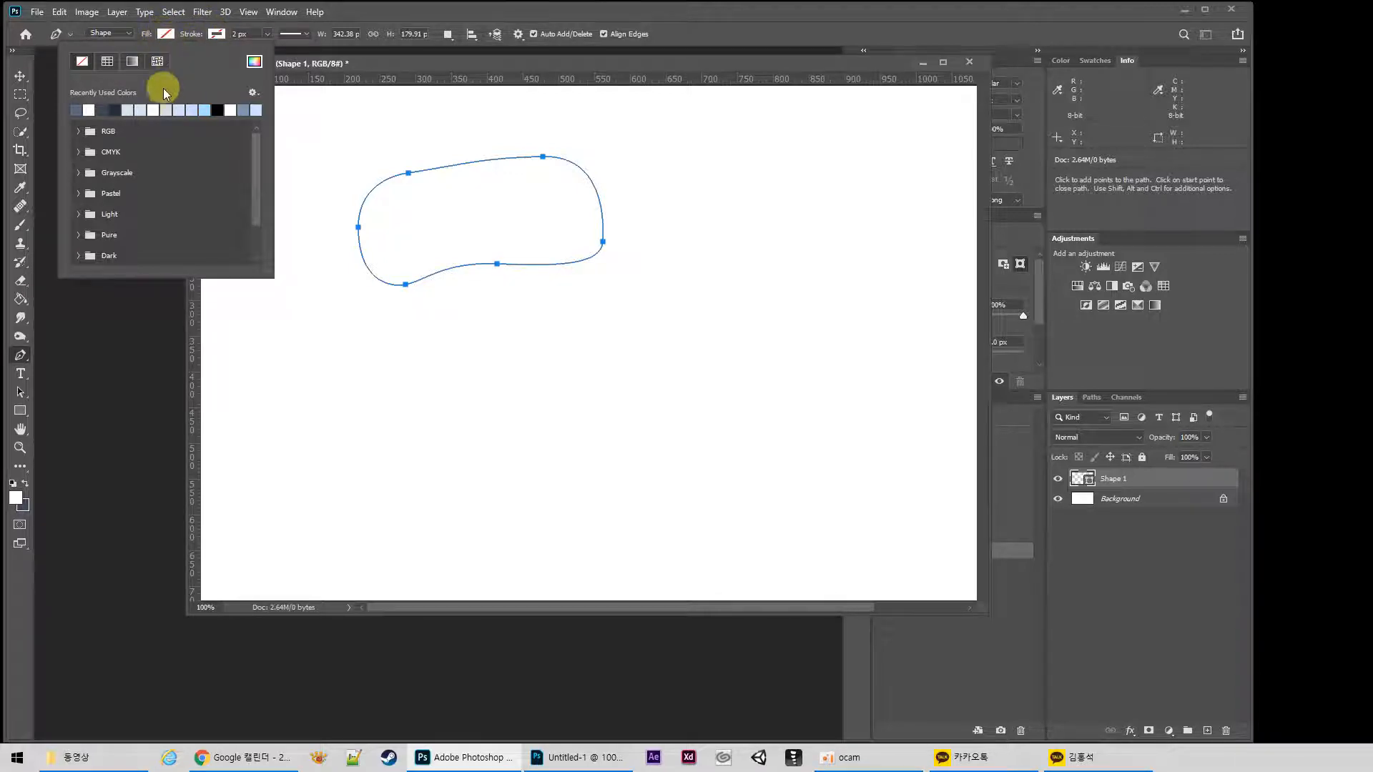
pyautogui.click(106, 109)
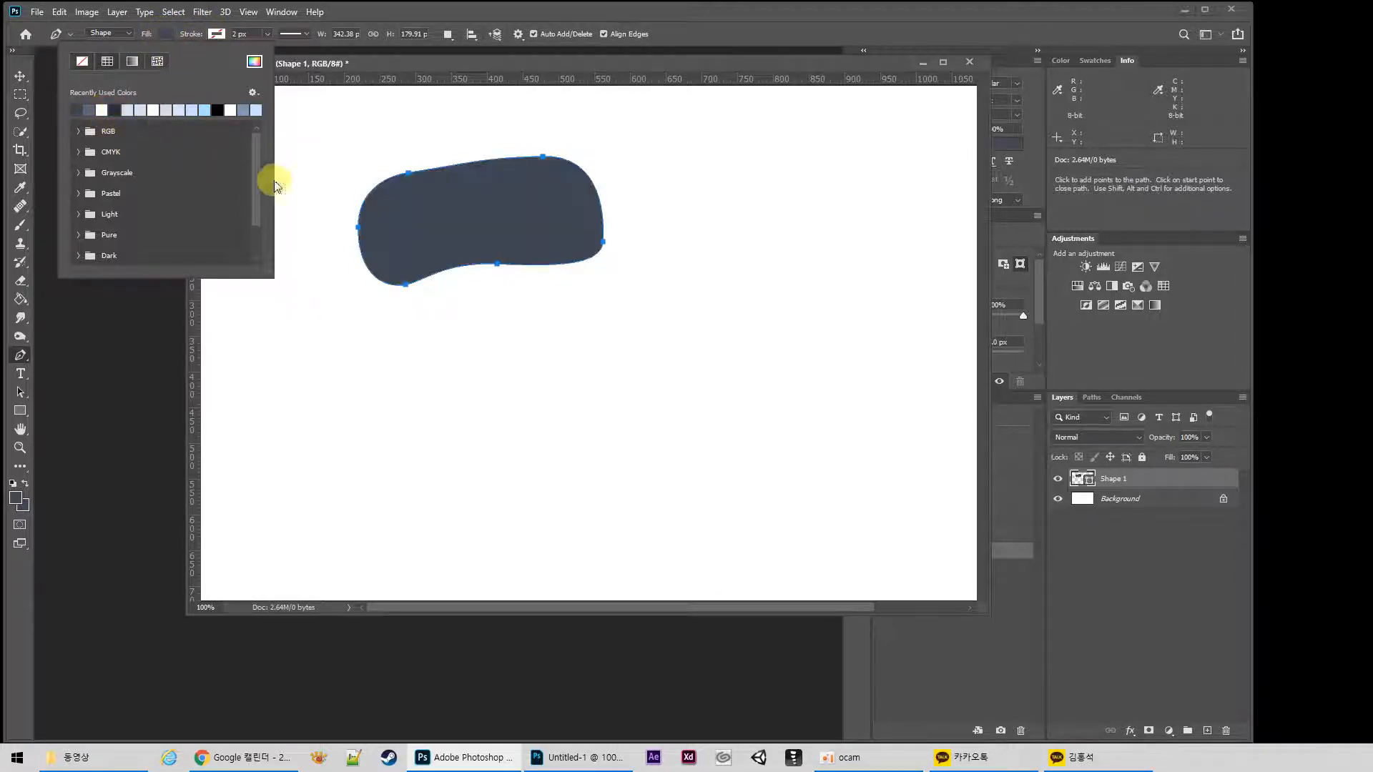
pyautogui.click(184, 110)
pyautogui.click(260, 110)
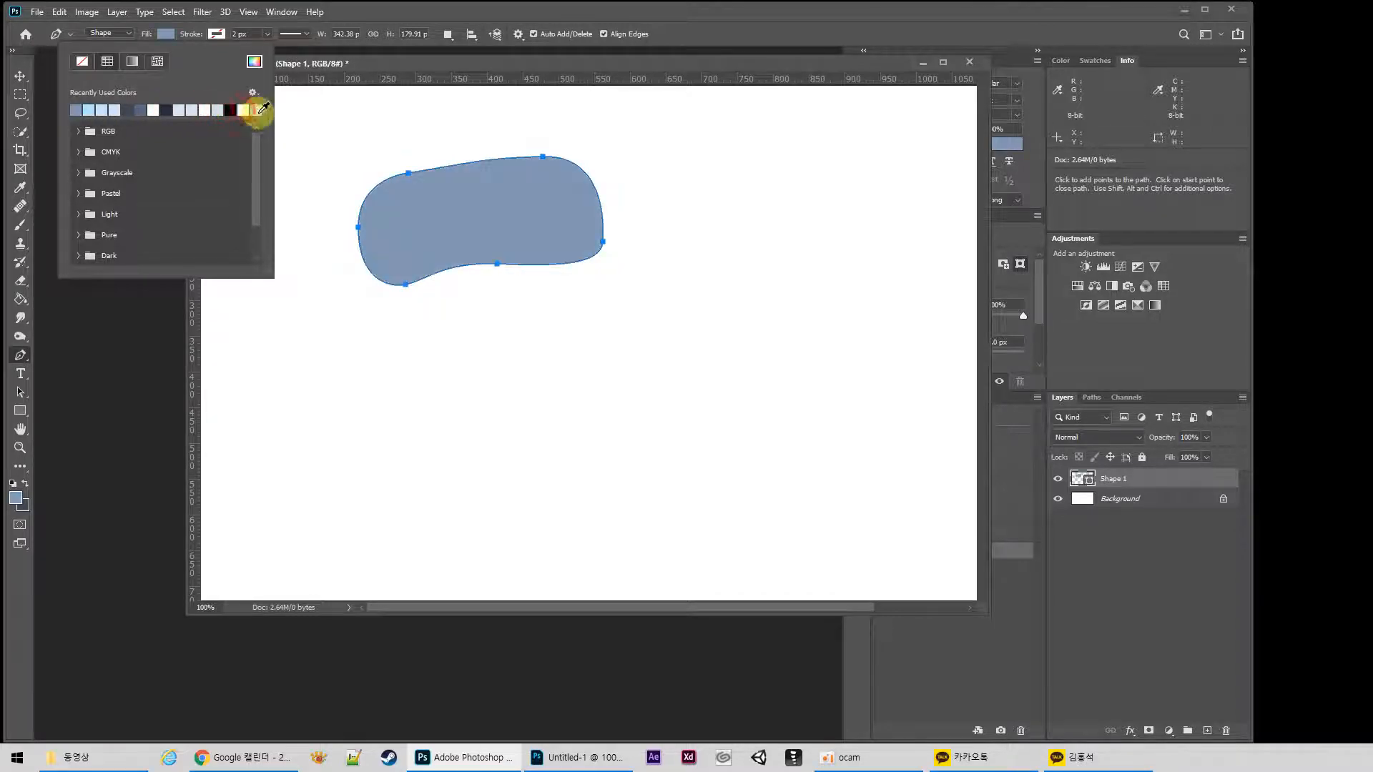
pyautogui.click(257, 111)
# Set the shape's fill to a custom strong pink with a hue of 339° in the Color Picker
pyautogui.click(255, 61)
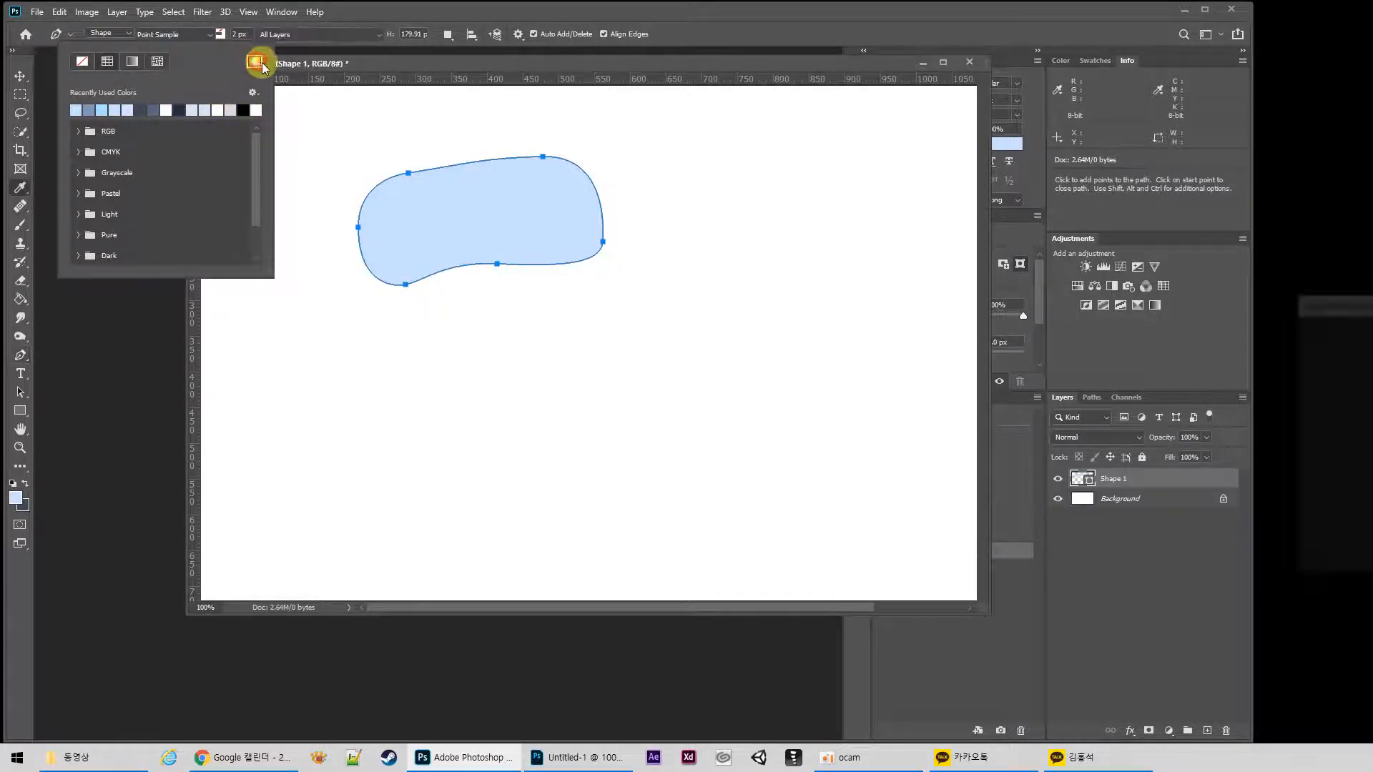
pyautogui.moveTo(1359, 300); pyautogui.dragTo(379, 308)
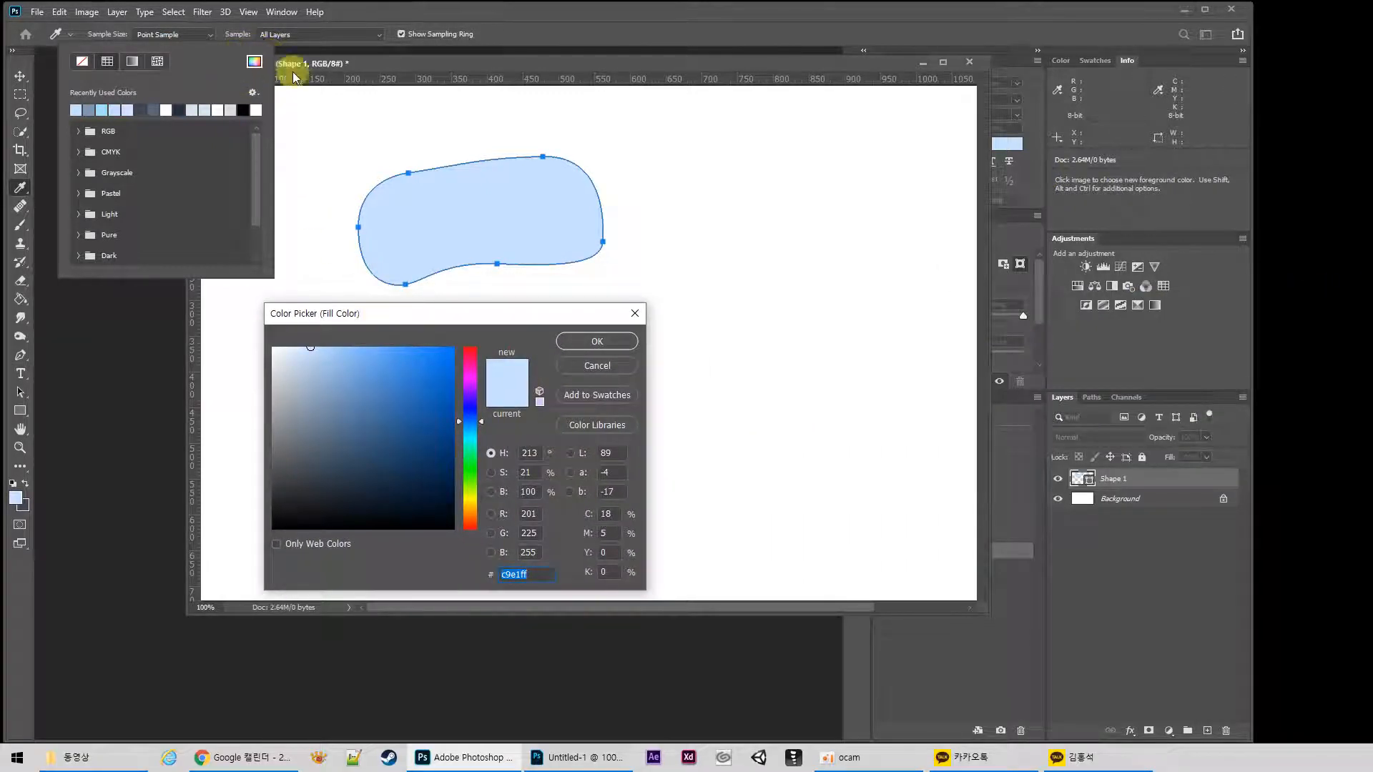
pyautogui.click(469, 358)
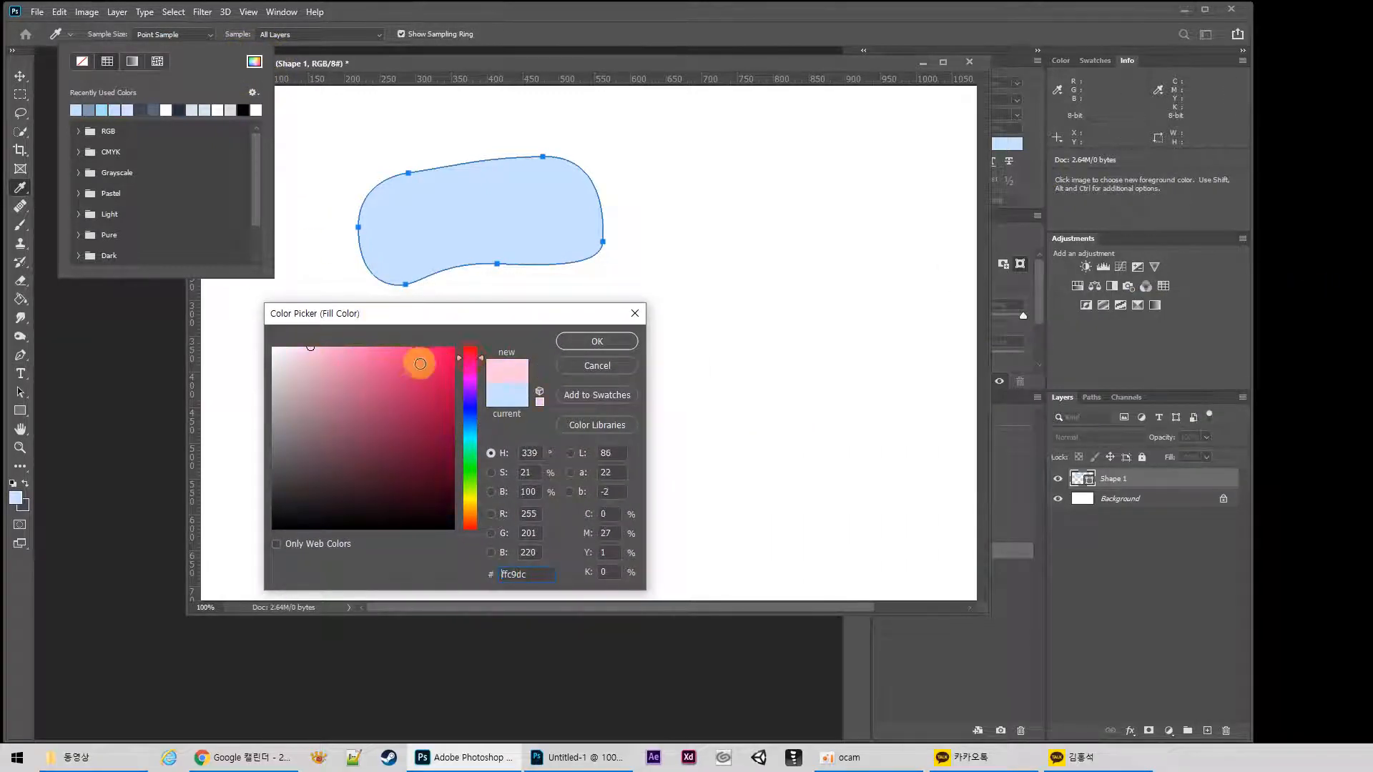
pyautogui.moveTo(413, 358); pyautogui.dragTo(412, 344)
pyautogui.click(600, 341)
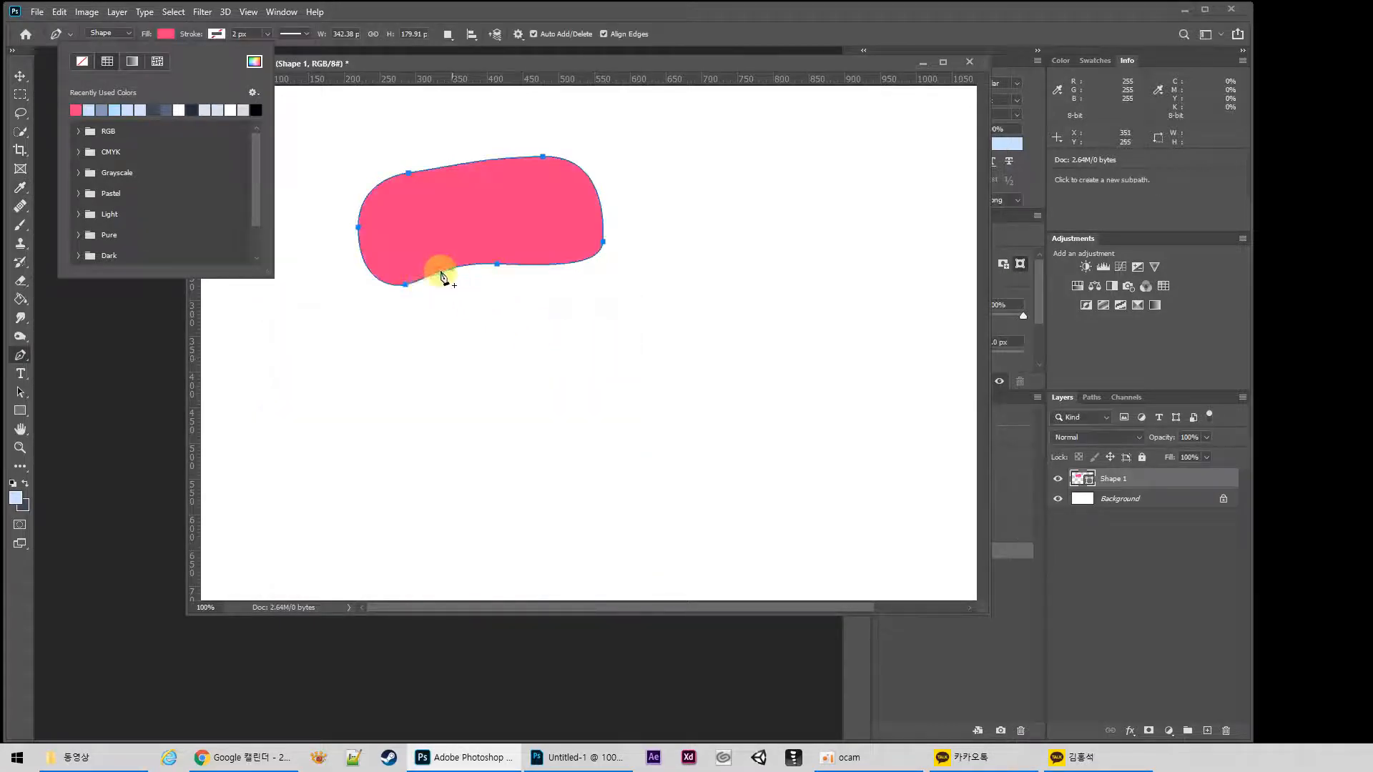
# Examine the RGB, CMYK, Grayscale and Pastel swatch groups offered for the fill, then collapse them again
pyautogui.click(78, 131)
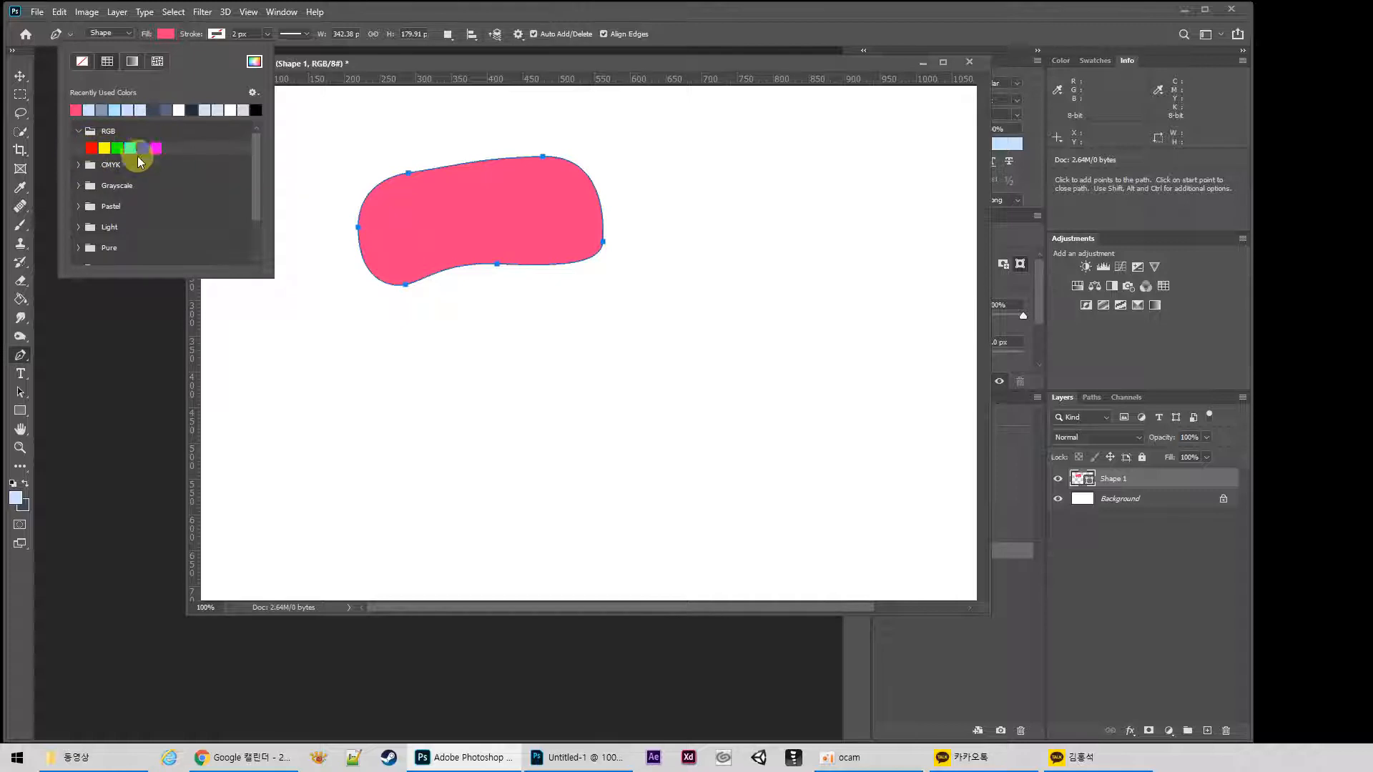
pyautogui.click(78, 165)
pyautogui.click(78, 200)
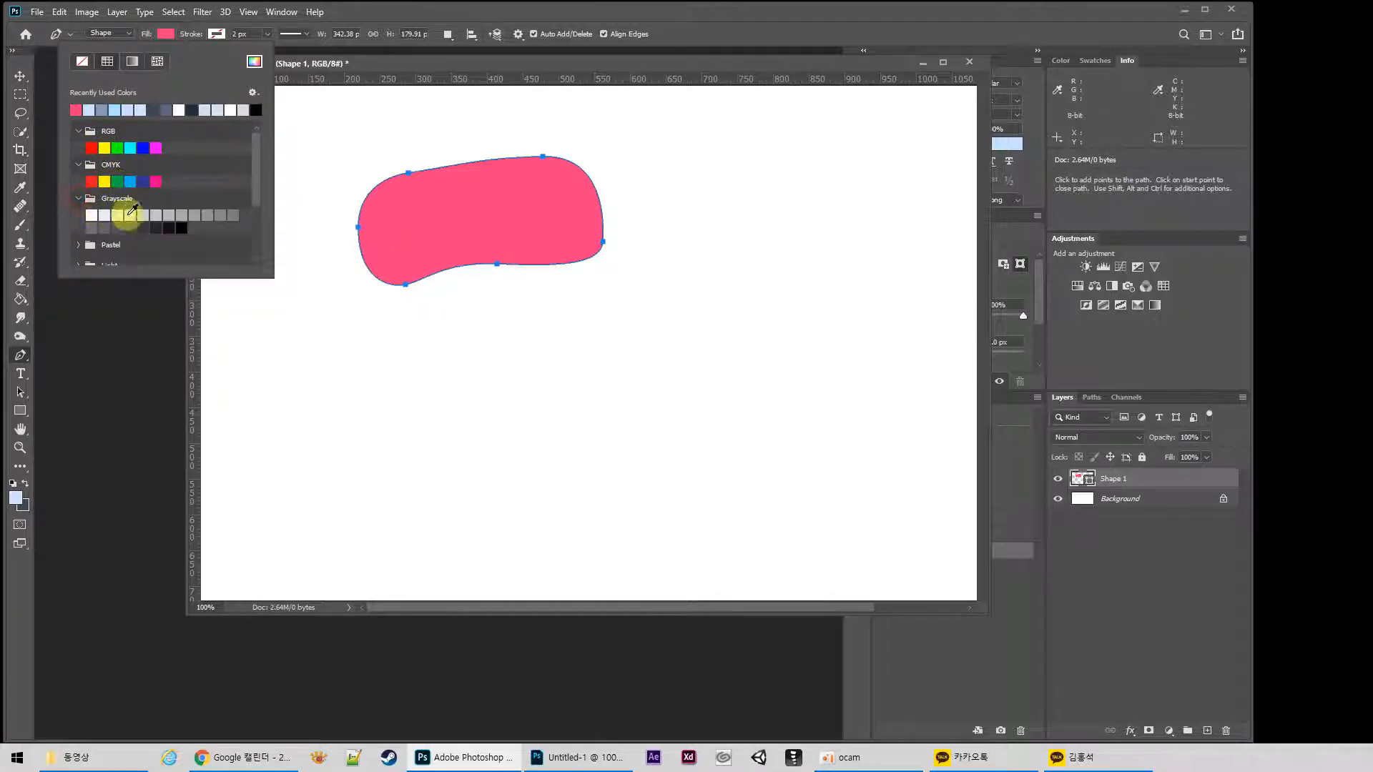
pyautogui.moveTo(258, 166)
pyautogui.mouseDown()
pyautogui.moveTo(268, 208)
pyautogui.moveTo(253, 162)
pyautogui.mouseUp()
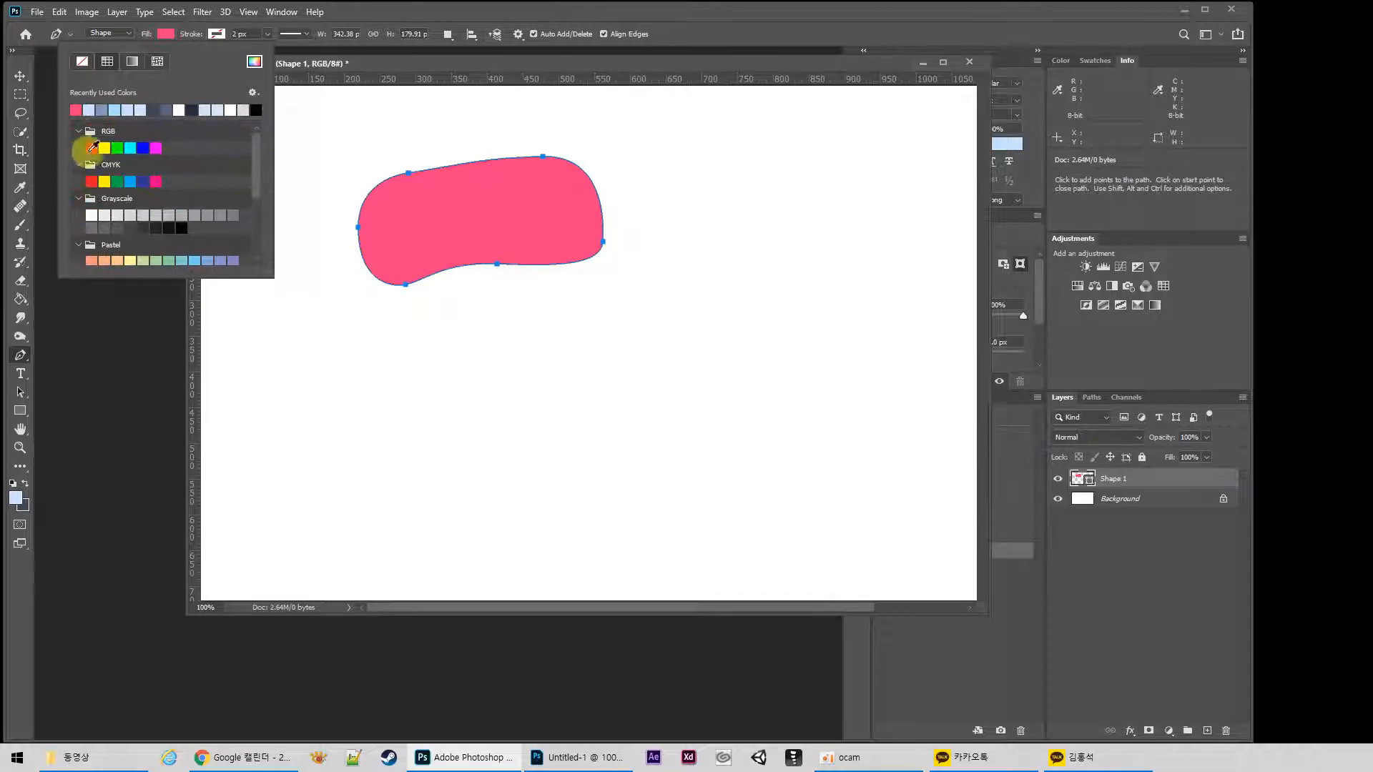
pyautogui.click(79, 132)
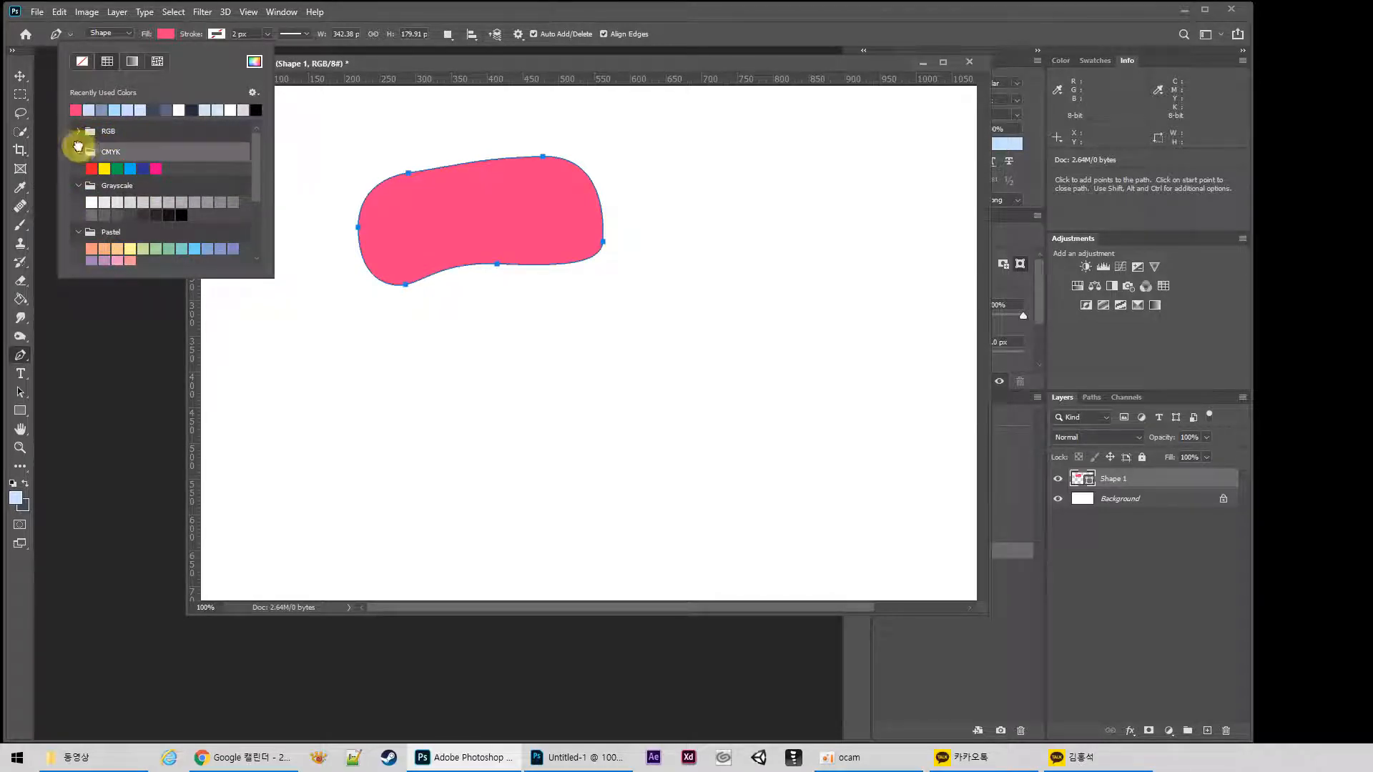
pyautogui.click(79, 152)
pyautogui.click(79, 173)
pyautogui.click(79, 193)
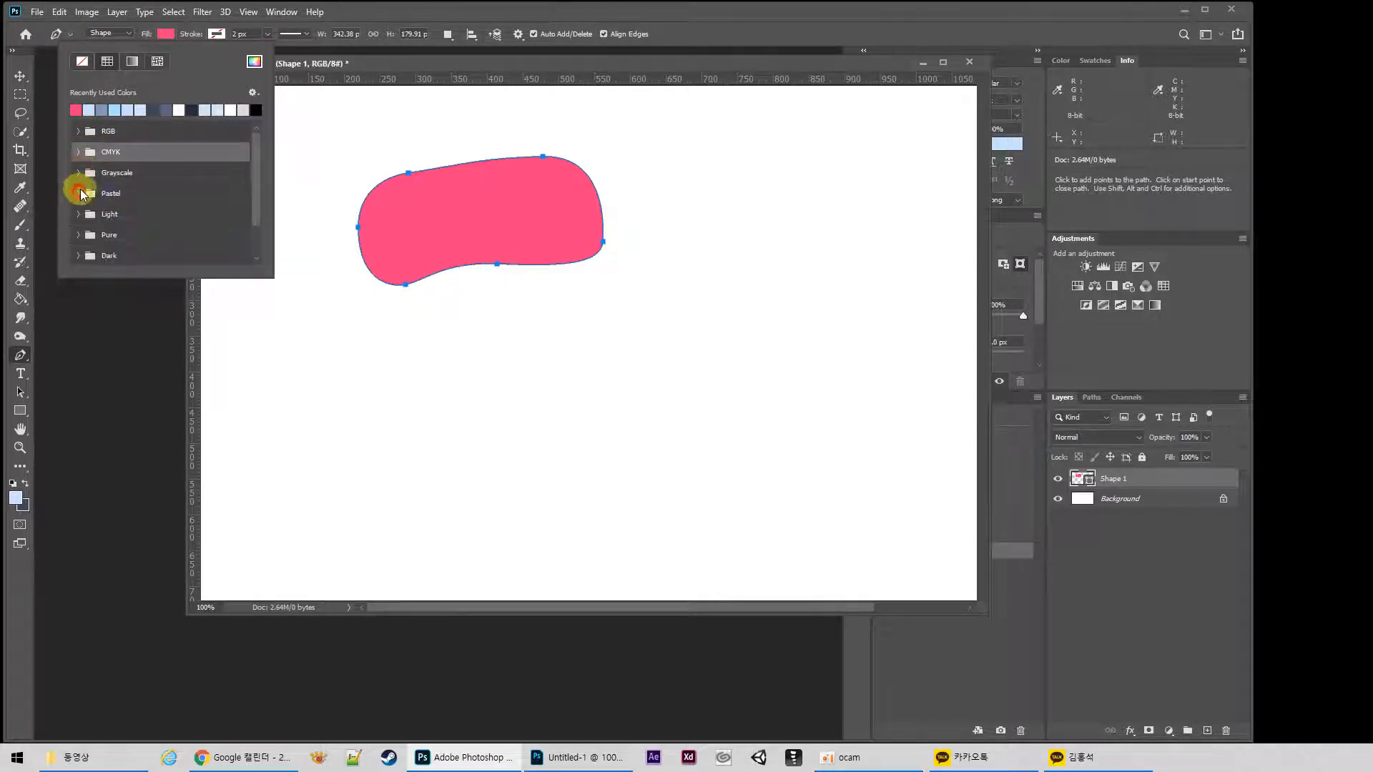
pyautogui.moveTo(261, 158)
pyautogui.mouseDown()
pyautogui.moveTo(261, 216)
pyautogui.moveTo(248, 141)
pyautogui.mouseUp()
# Try the no-fill, solid color and gradient fill types on the shape
pyautogui.click(82, 63)
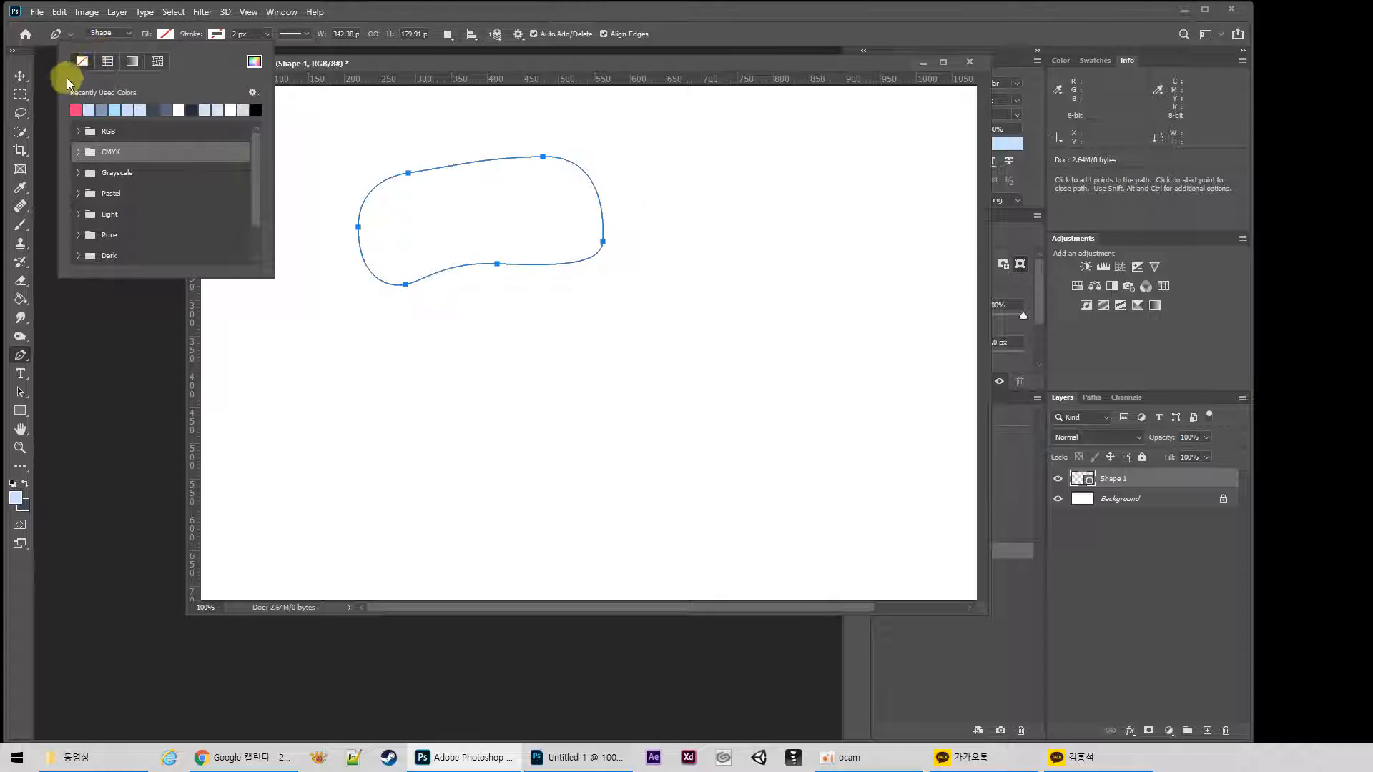
pyautogui.click(109, 63)
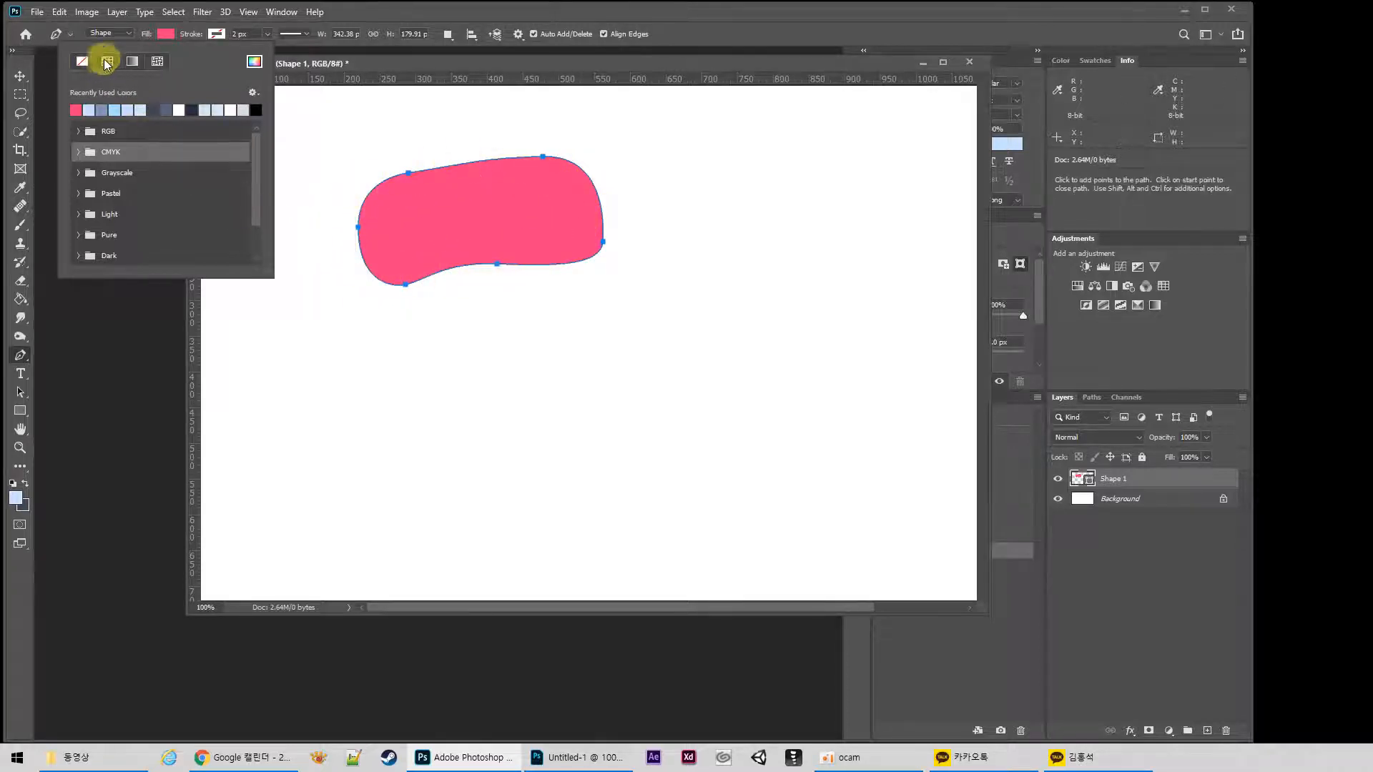
pyautogui.click(132, 64)
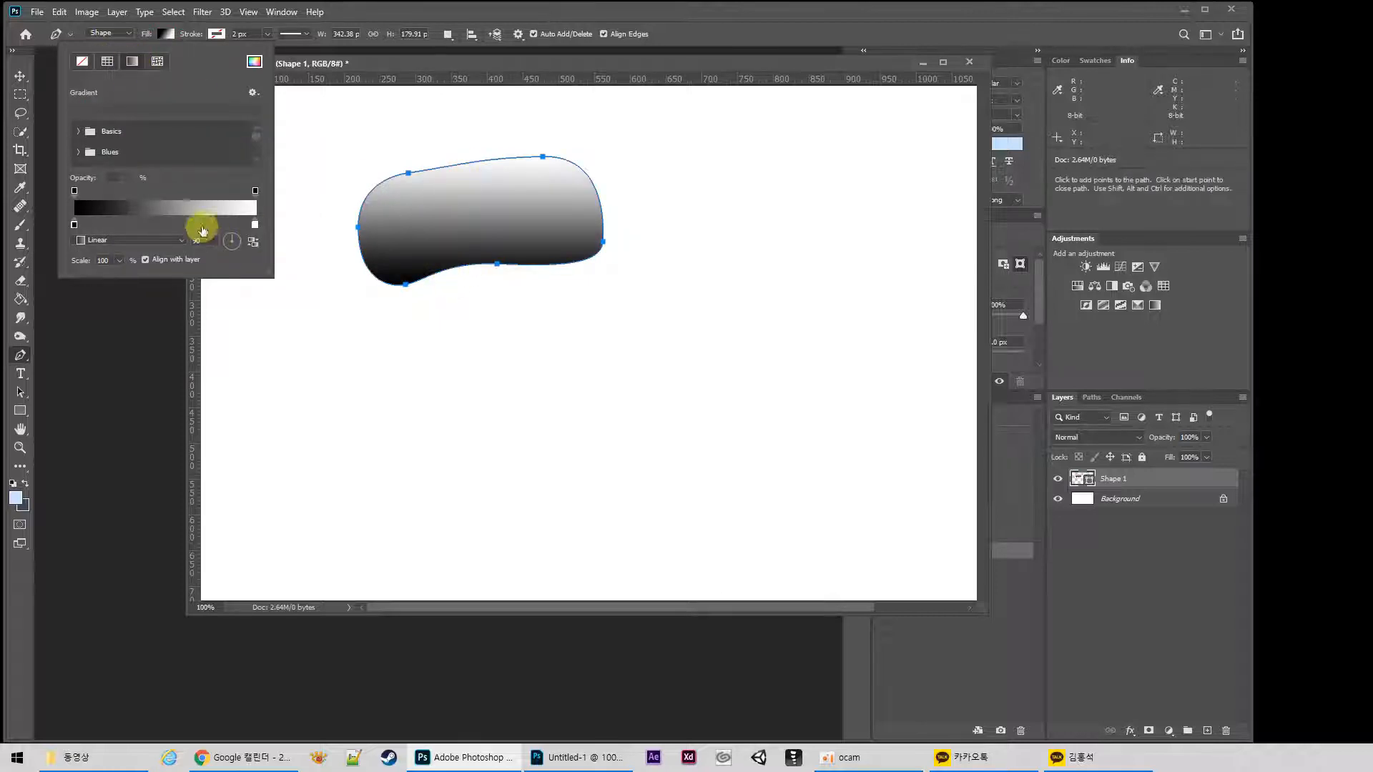
# Enlarge the fill options and try Basics and Blues gradient presets on the shape, ending with Blue_11
pyautogui.moveTo(269, 273); pyautogui.dragTo(270, 371)
pyautogui.click(79, 130)
pyautogui.click(96, 154)
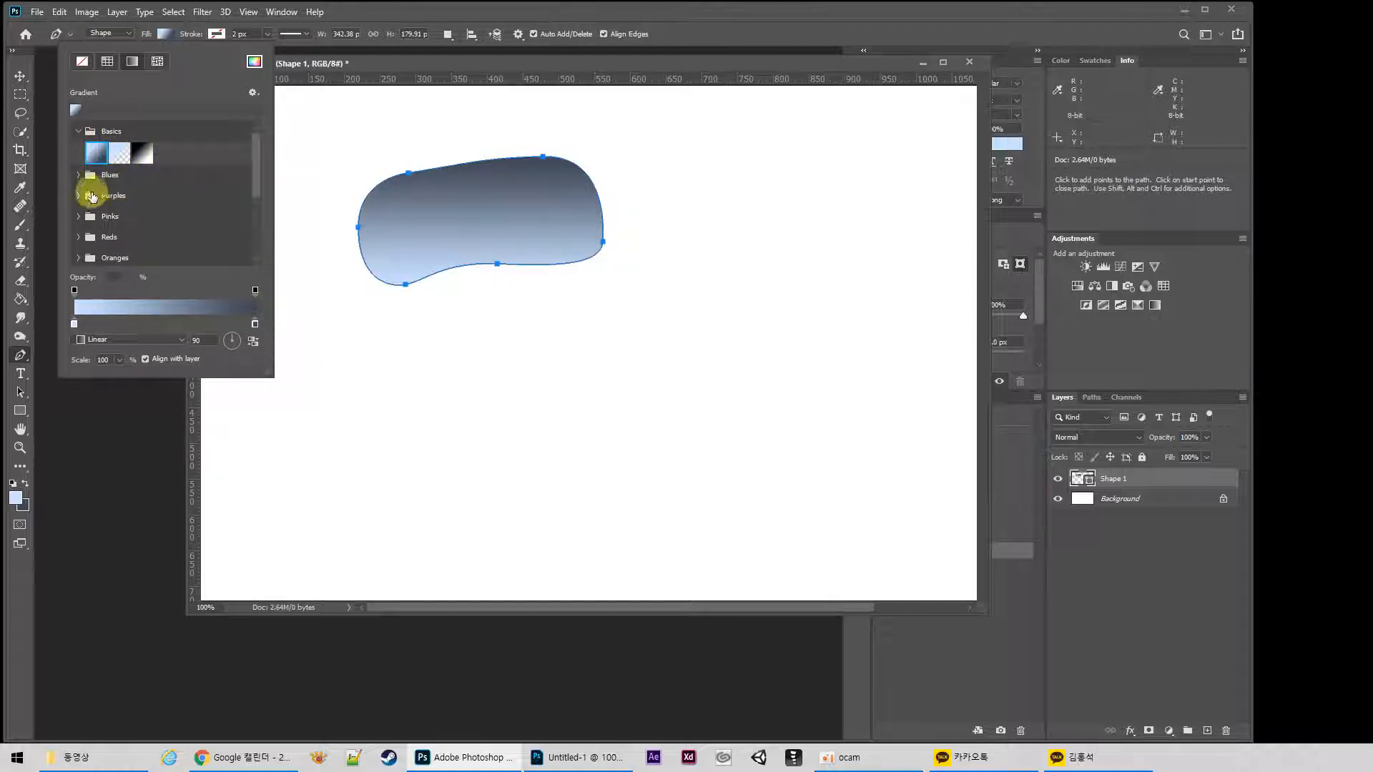
pyautogui.click(79, 174)
pyautogui.click(143, 200)
pyautogui.click(143, 216)
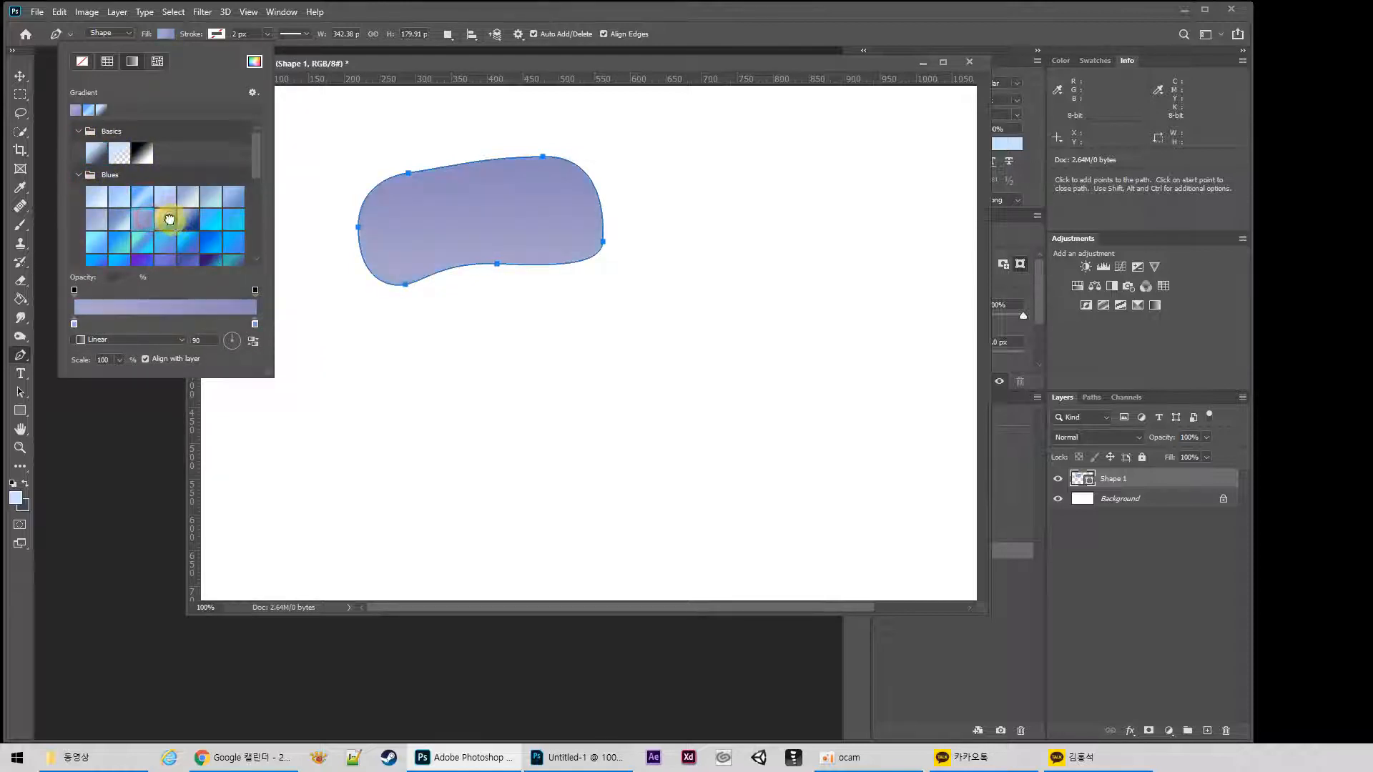
pyautogui.click(167, 220)
# Recolor the start stop of the Blue_11 gradient to bright magenta-pink in the Gradient Editor and apply it to the shape
pyautogui.click(193, 309)
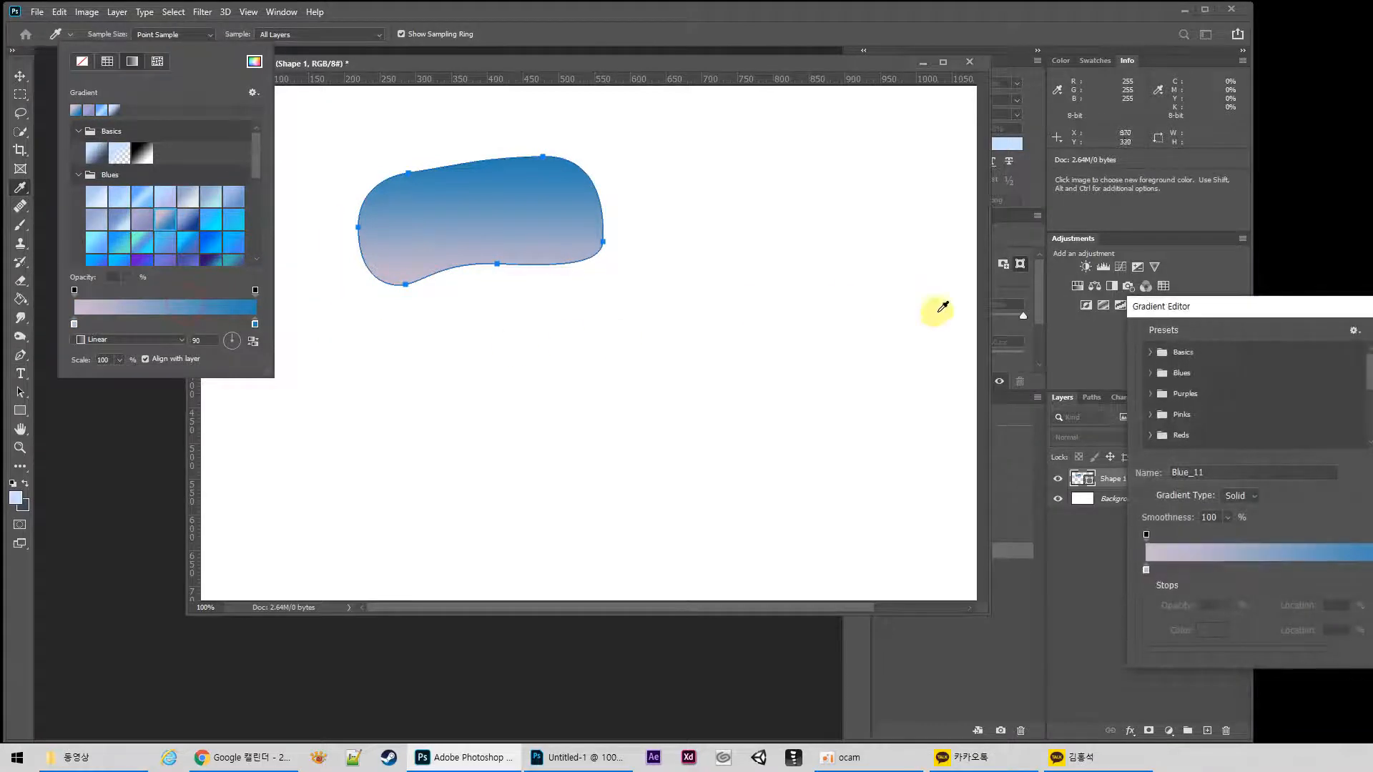
pyautogui.moveTo(1302, 316); pyautogui.dragTo(479, 301)
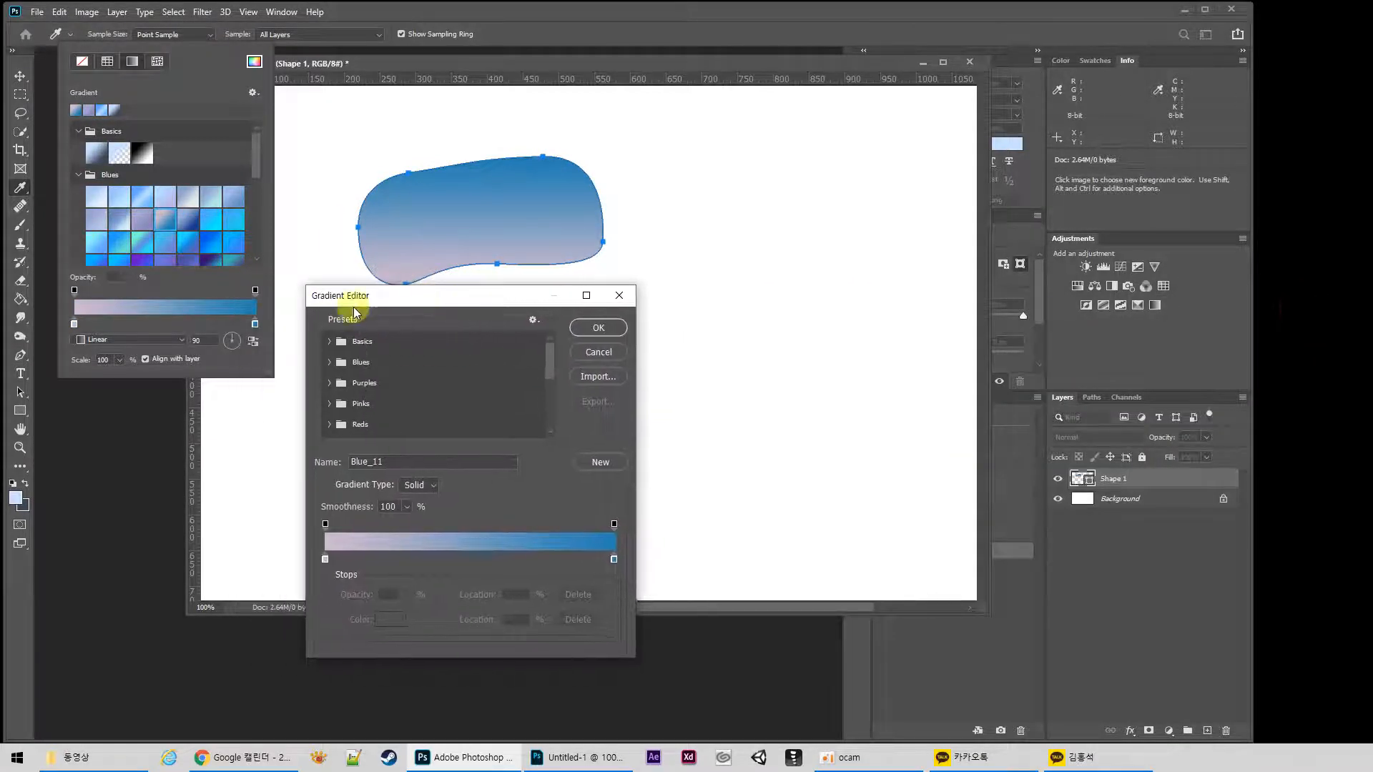
pyautogui.click(325, 559)
pyautogui.click(390, 619)
pyautogui.click(427, 359)
pyautogui.click(597, 341)
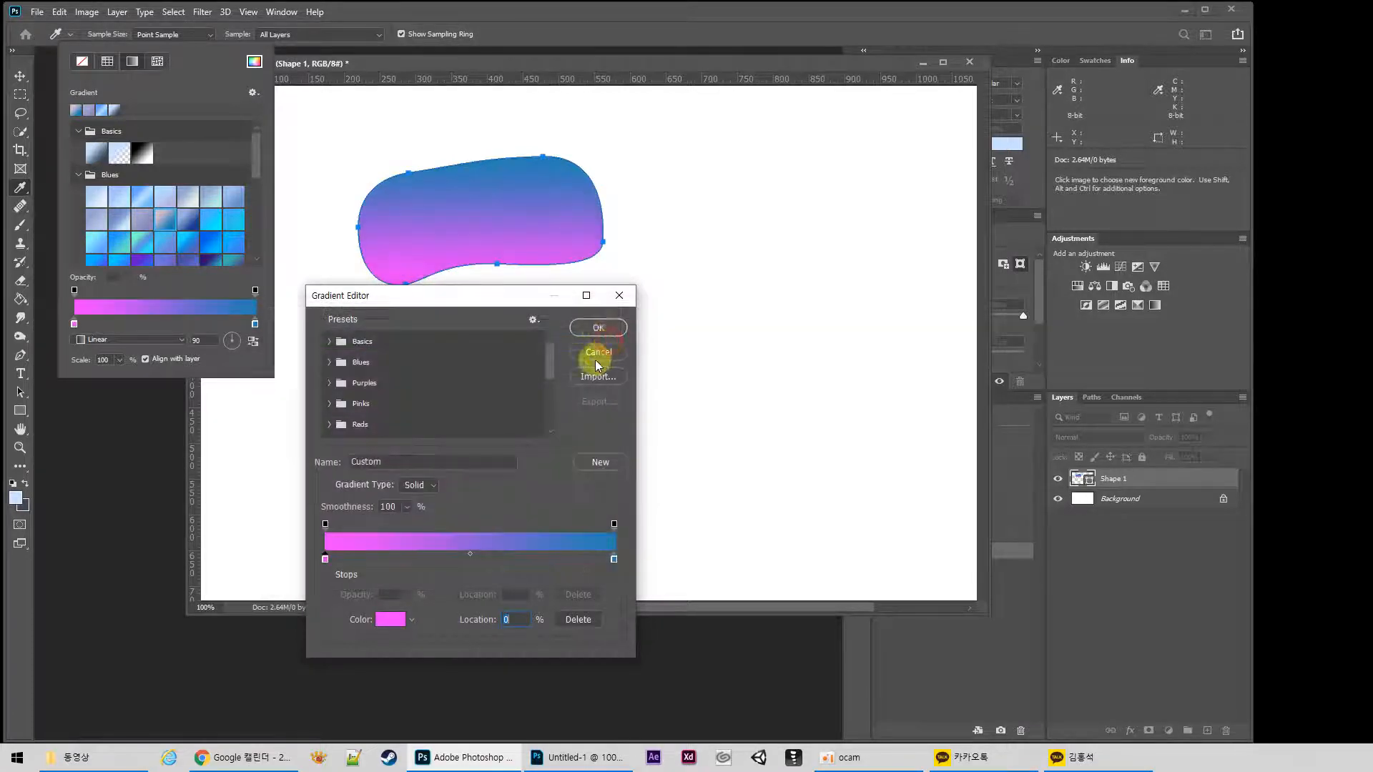
pyautogui.click(607, 325)
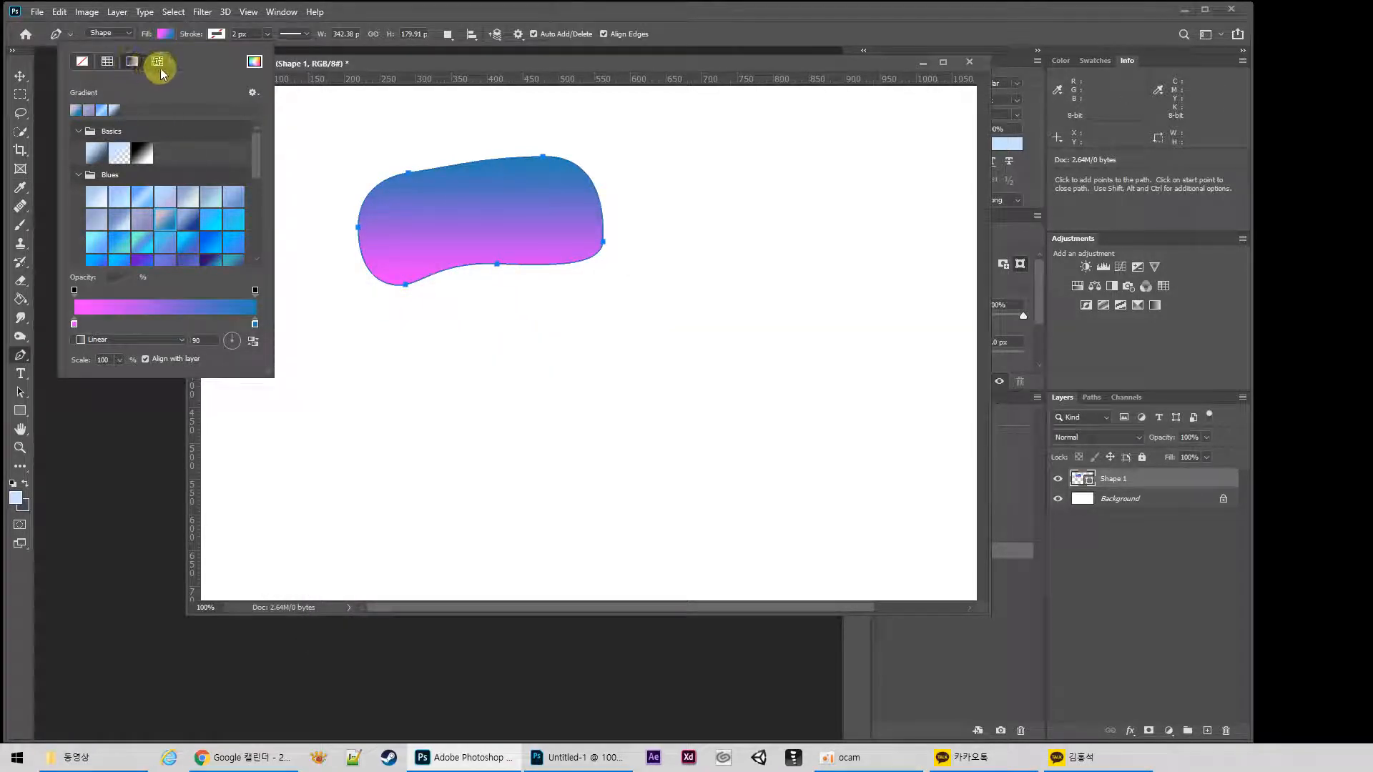
# Fill the shape with a pattern, trying the second and third patterns of the Water group
pyautogui.click(158, 63)
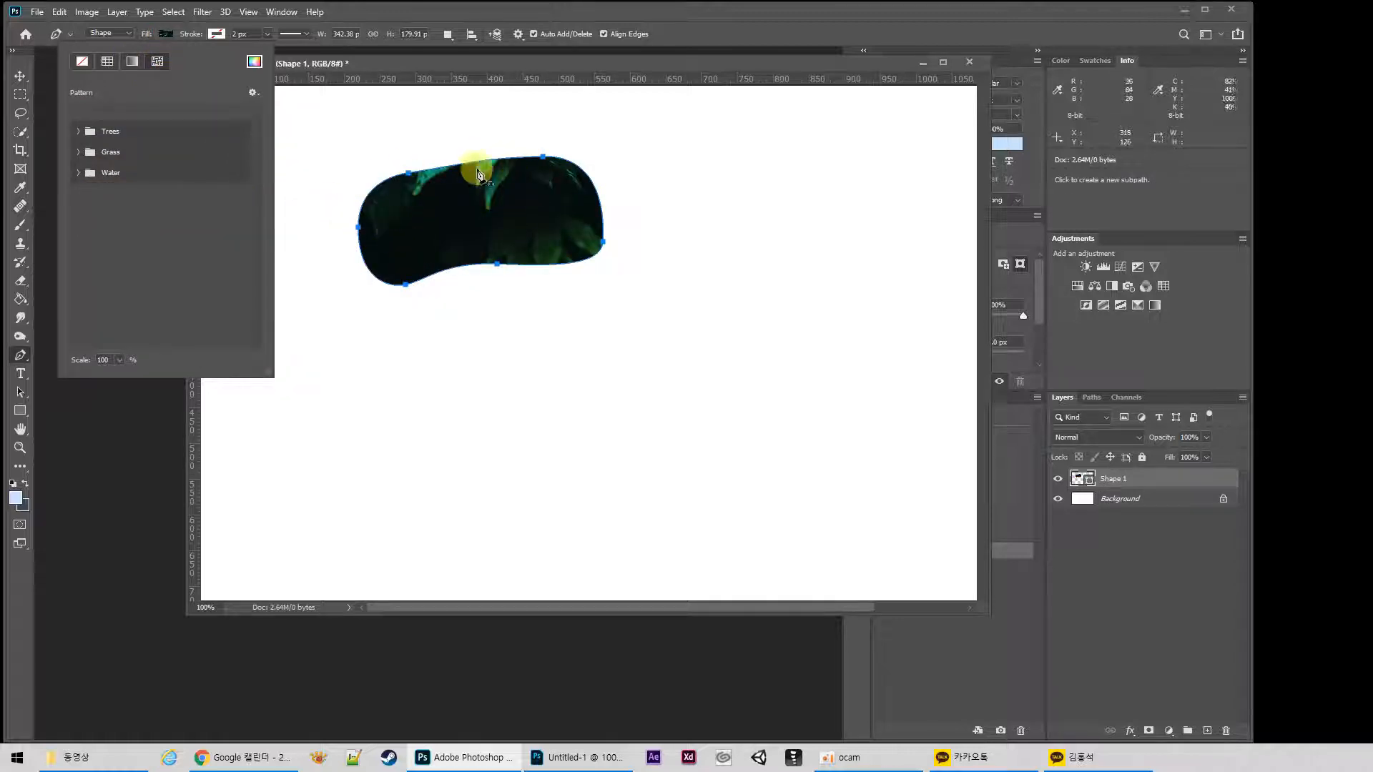
pyautogui.click(78, 175)
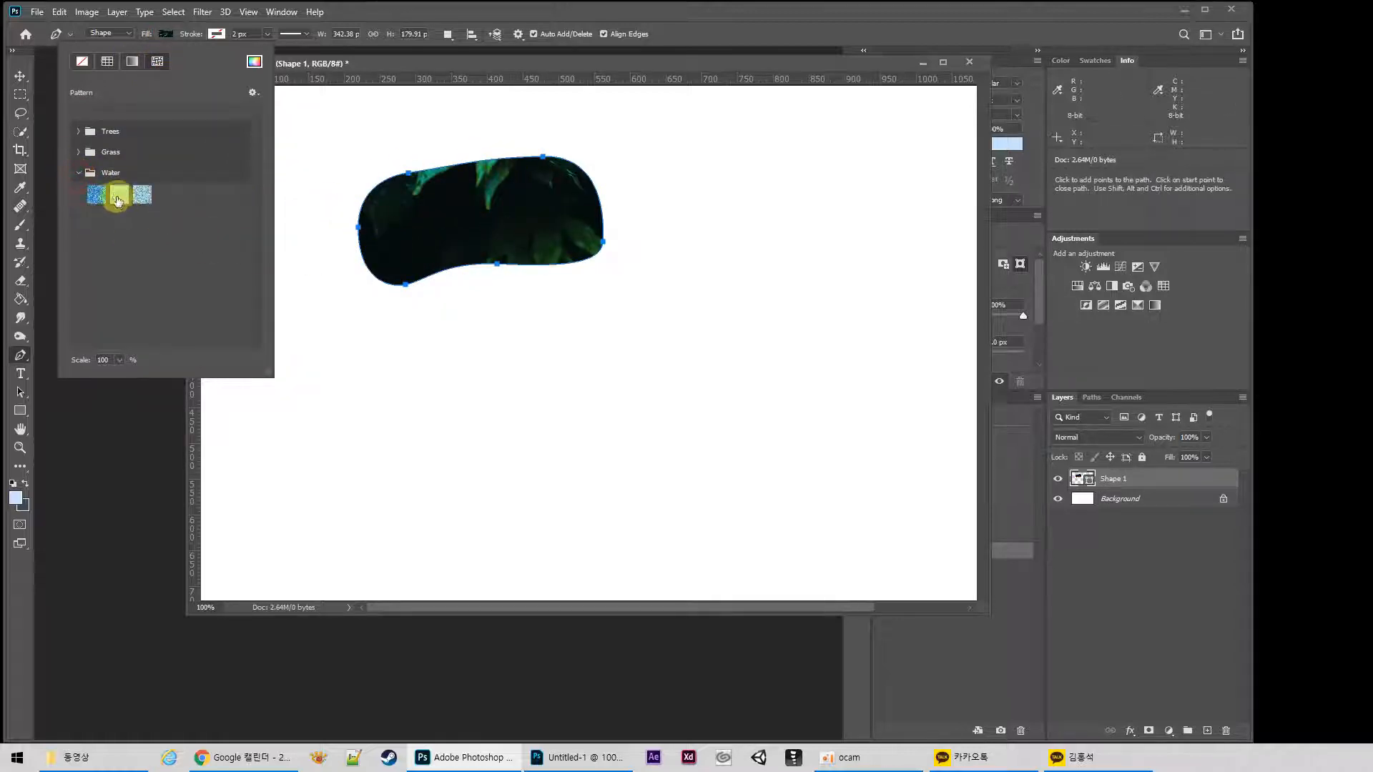
pyautogui.click(118, 196)
pyautogui.click(150, 201)
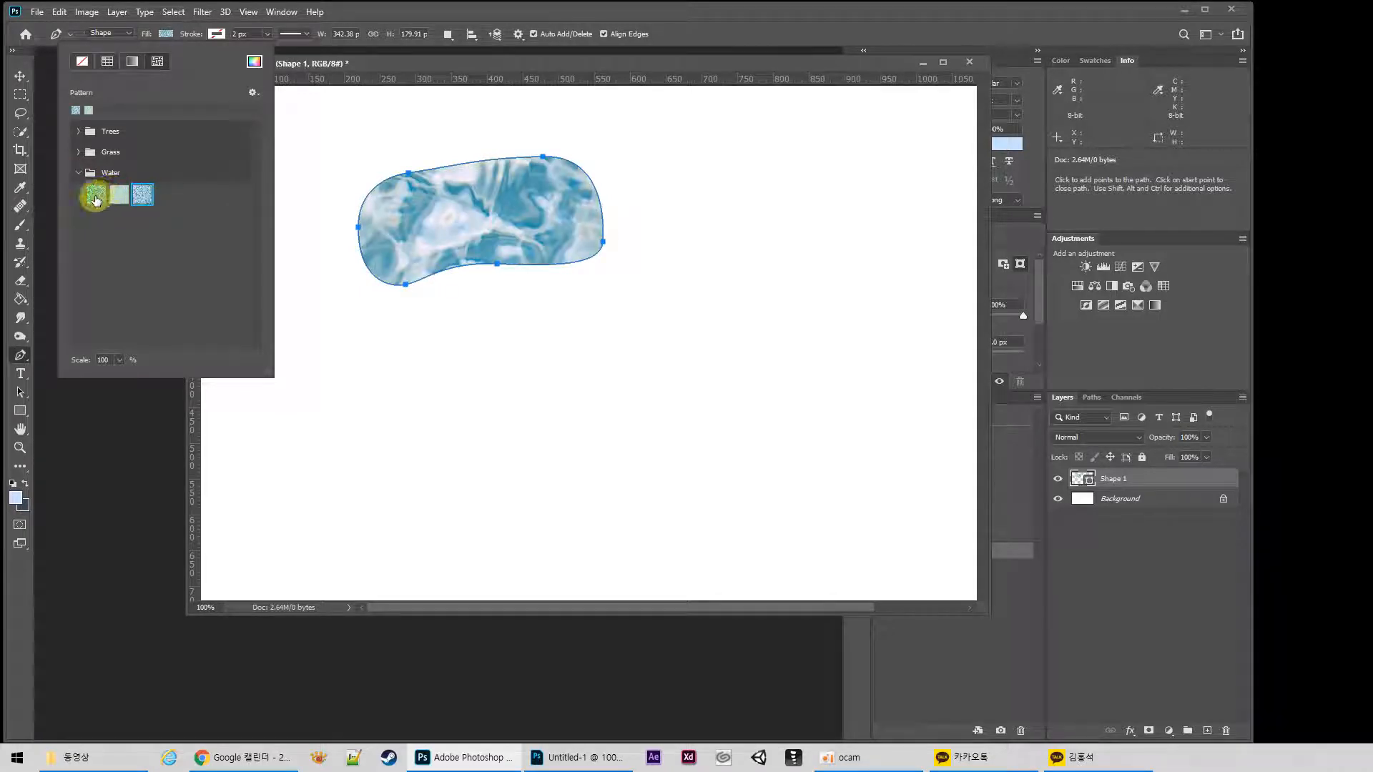
# Try the three Grass group patterns as the shape's fill, ending with the yellow leaves on grass
pyautogui.click(80, 152)
pyautogui.click(142, 174)
pyautogui.click(119, 175)
pyautogui.click(97, 173)
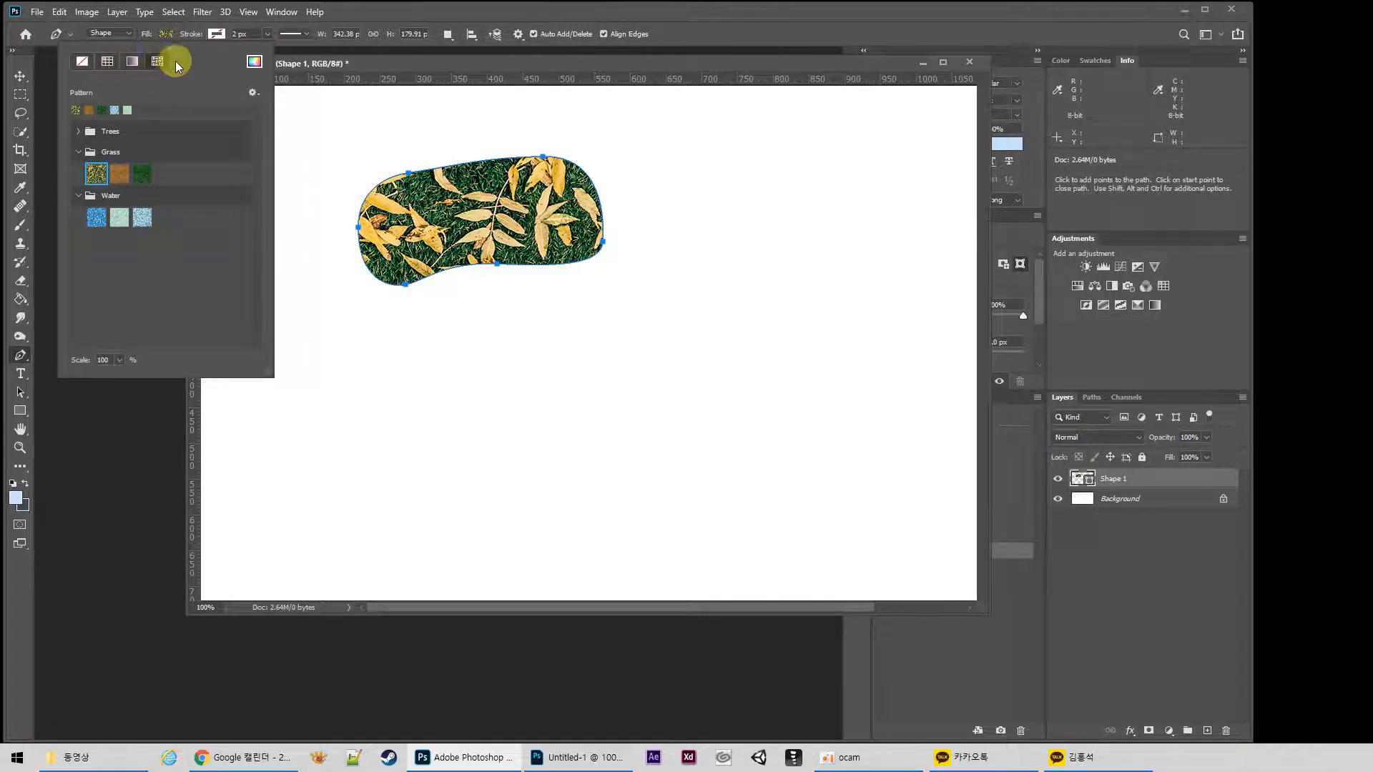
# Switch the shape's fill back to a solid color and choose the recently used slate blue
pyautogui.click(106, 61)
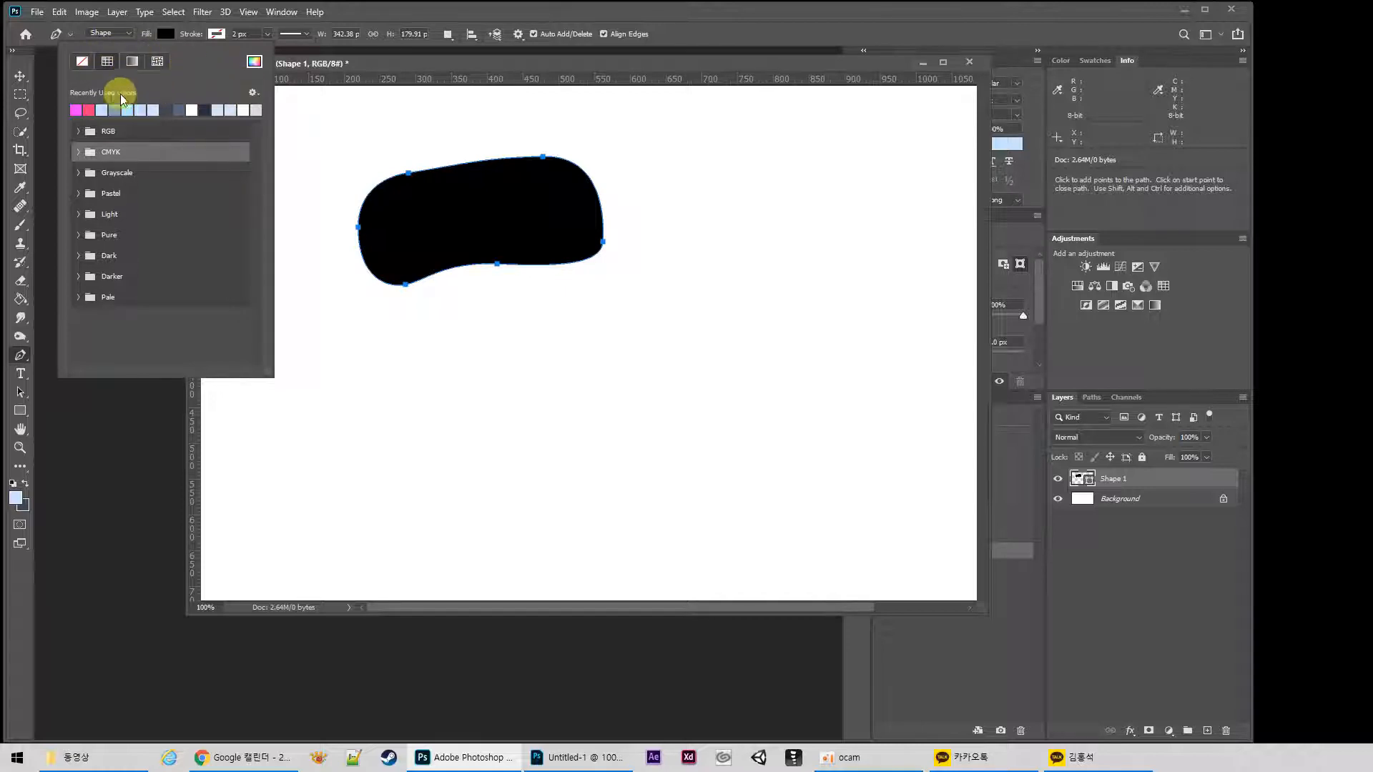
pyautogui.click(172, 110)
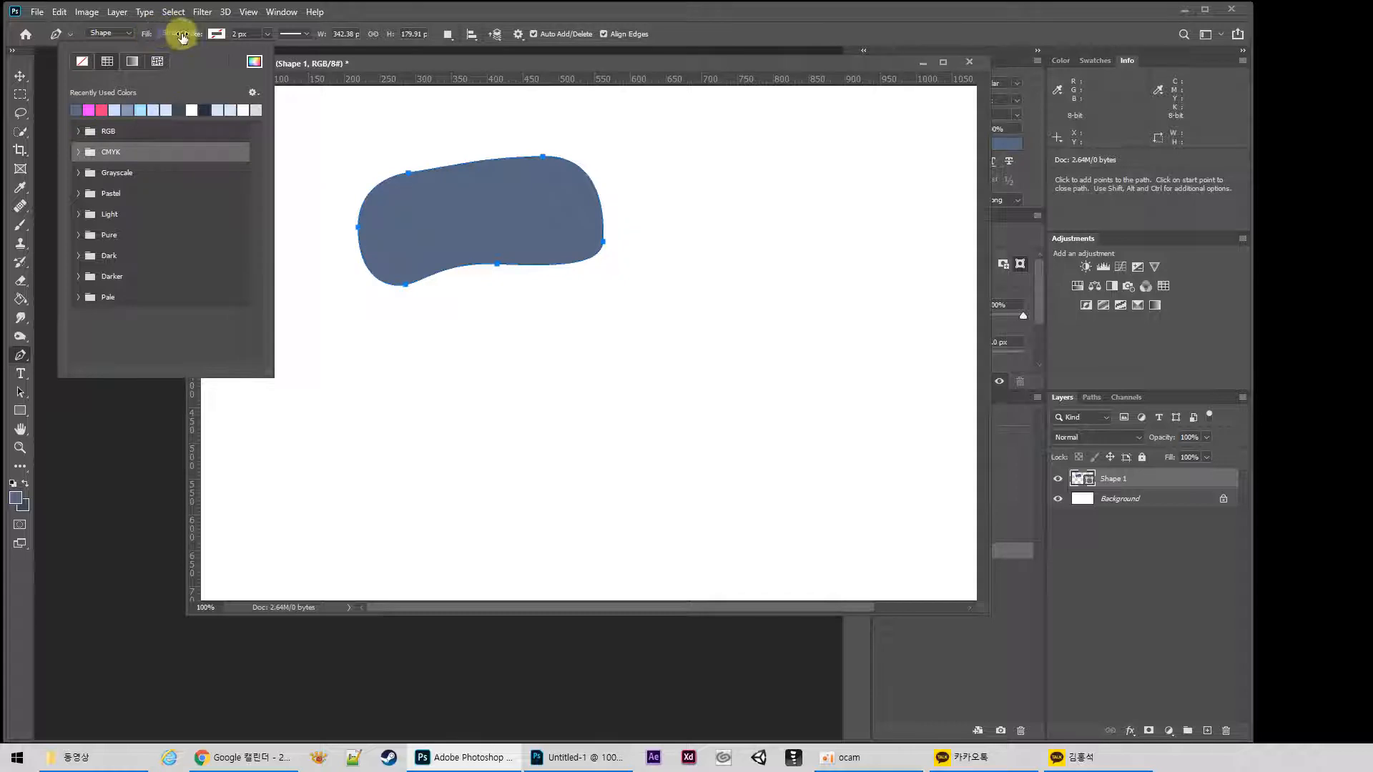
# Give the shape a solid stroke in the recently used pinkish red
pyautogui.click(215, 34)
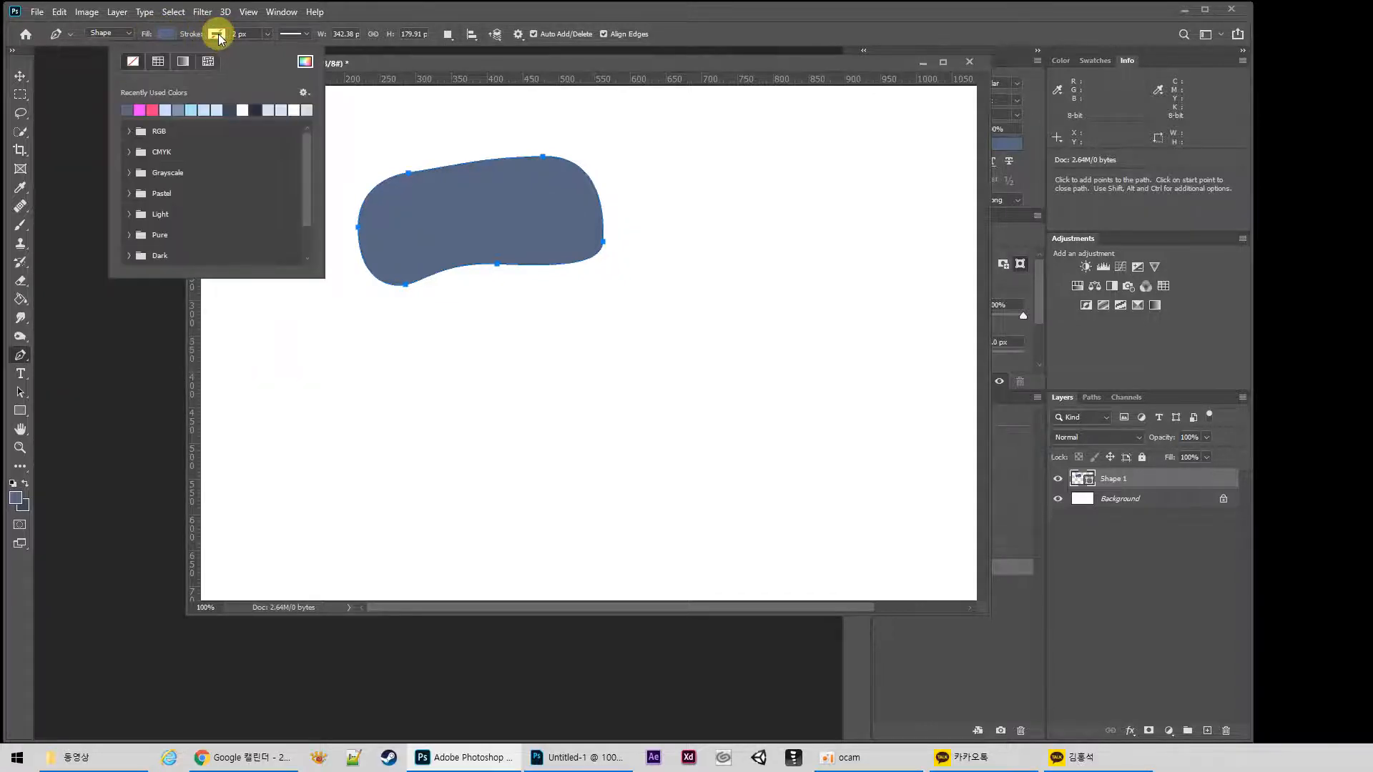
pyautogui.click(217, 35)
pyautogui.click(216, 34)
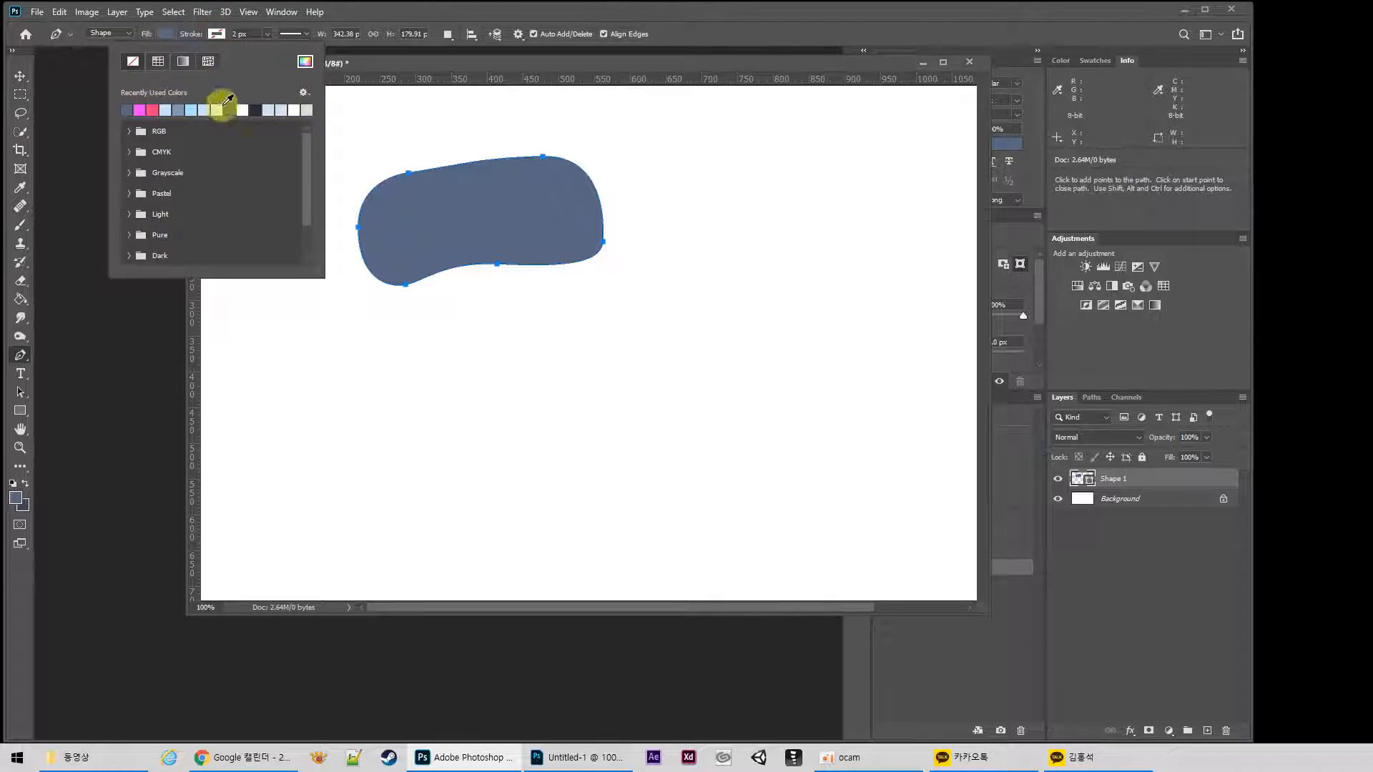
pyautogui.click(154, 109)
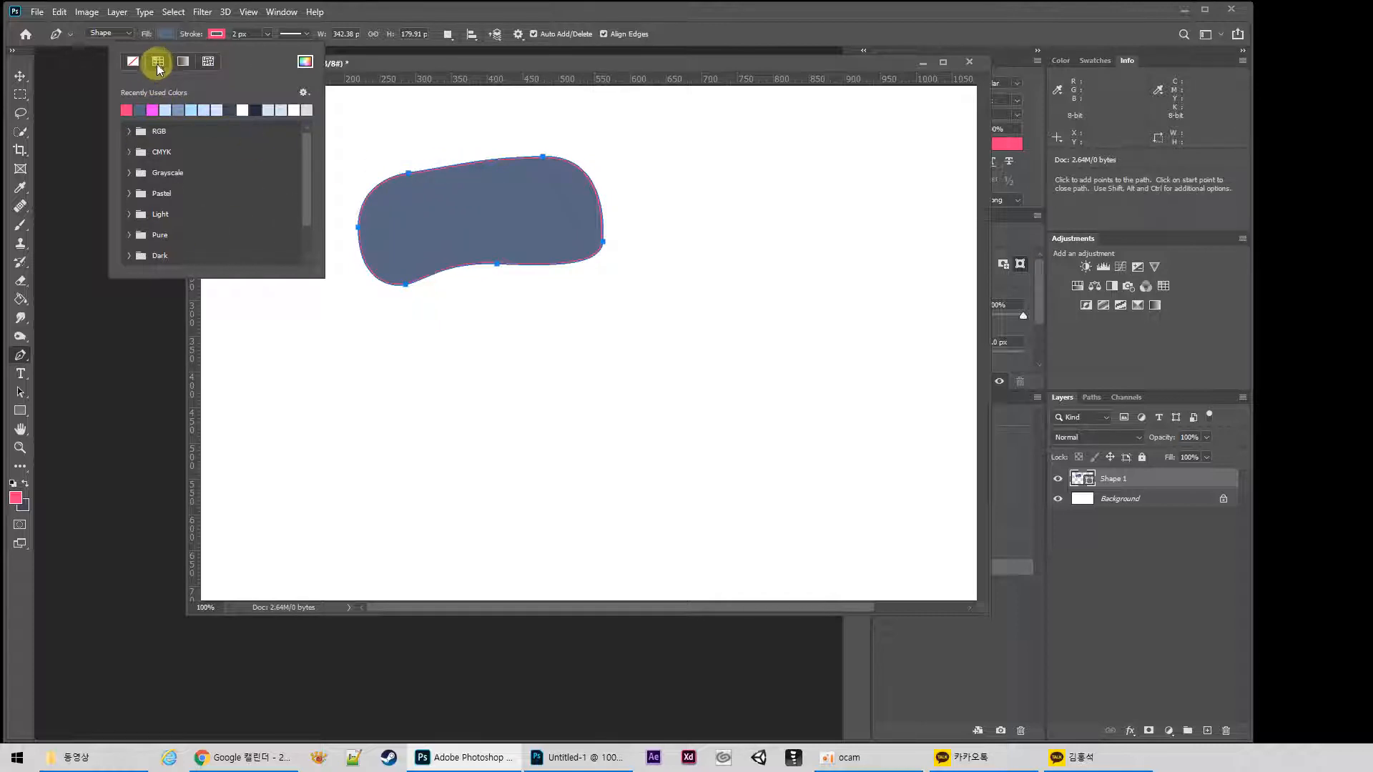
# Try a pattern stroke on the shape, switch it to a black-to-white gradient stroke, and set the stroke width to 10 px
pyautogui.click(208, 62)
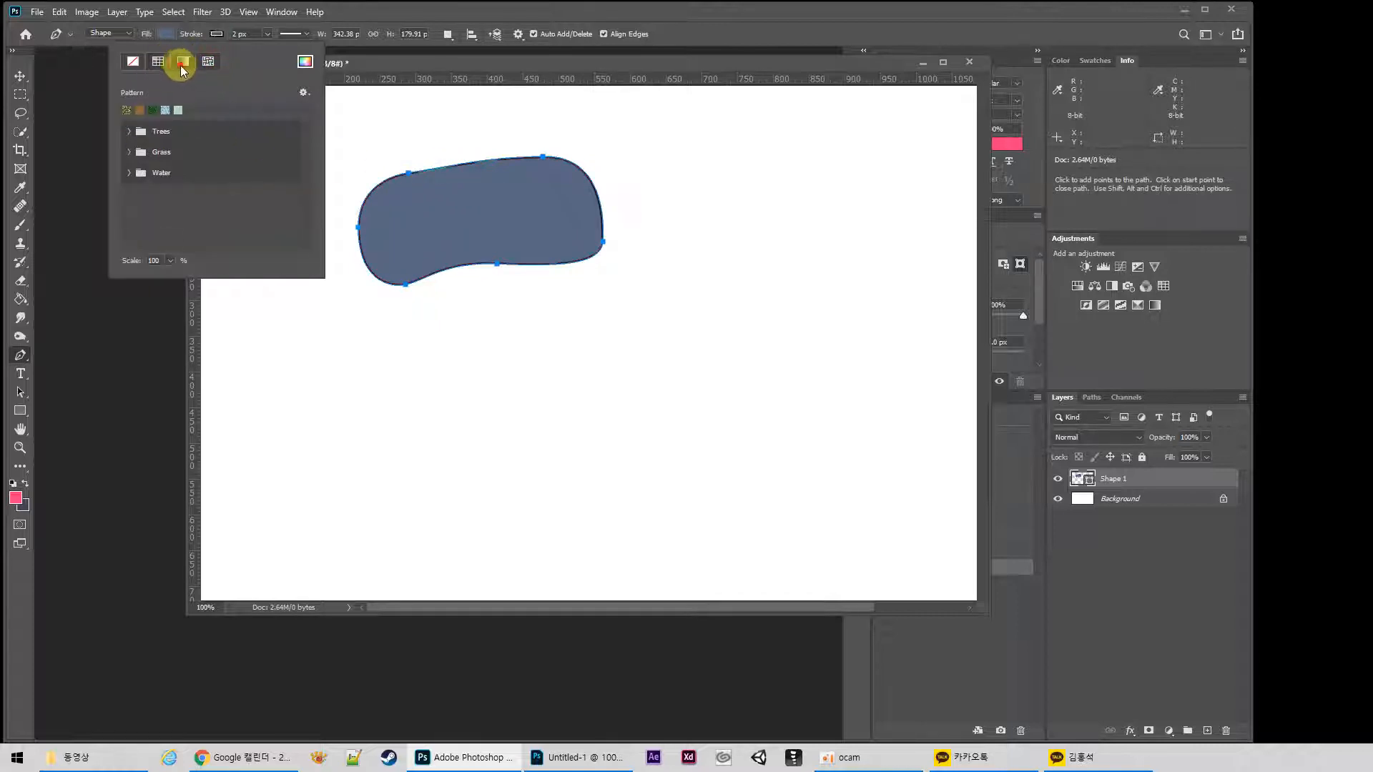
pyautogui.click(183, 61)
pyautogui.click(242, 34)
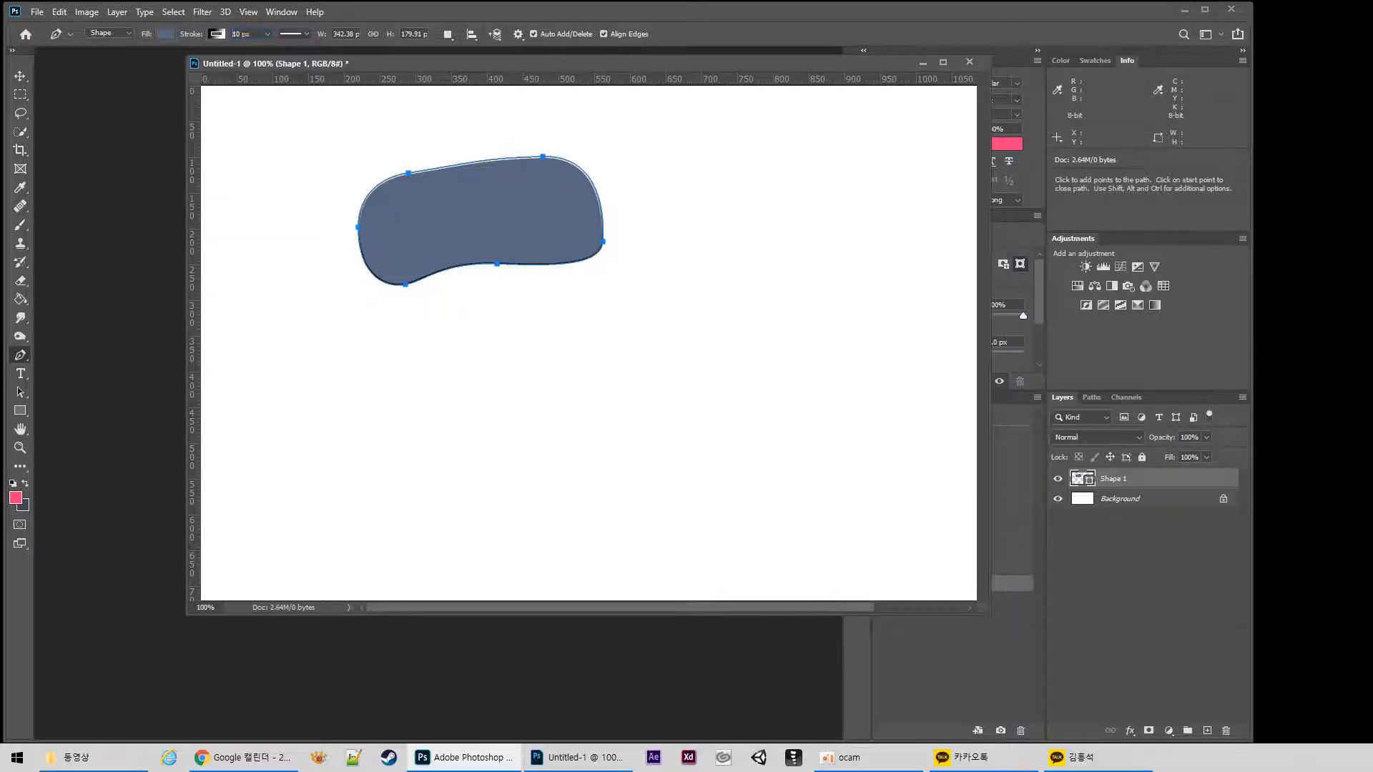
pyautogui.press('Return')
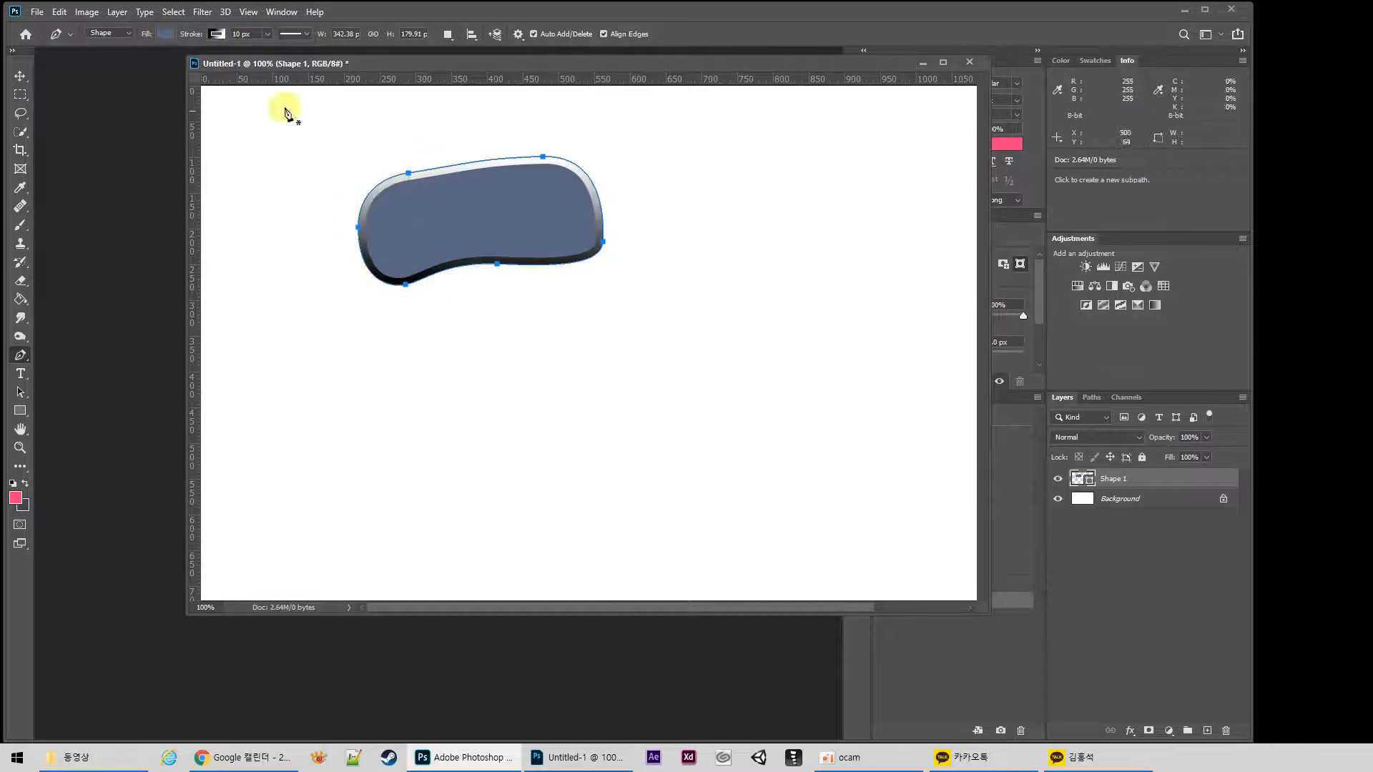
# Switch the shape's stroke back to a solid color and choose the recently used magenta
pyautogui.click(218, 33)
pyautogui.click(158, 61)
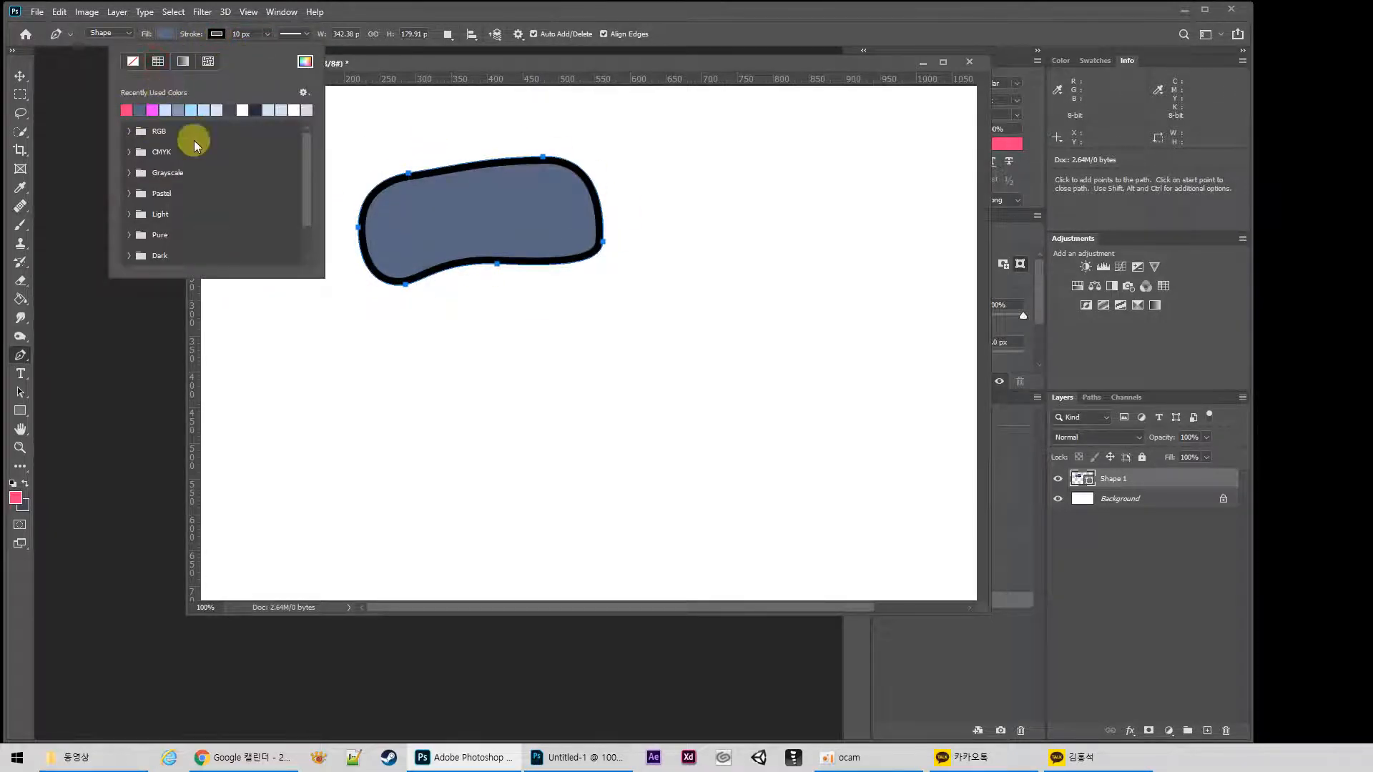
pyautogui.click(152, 110)
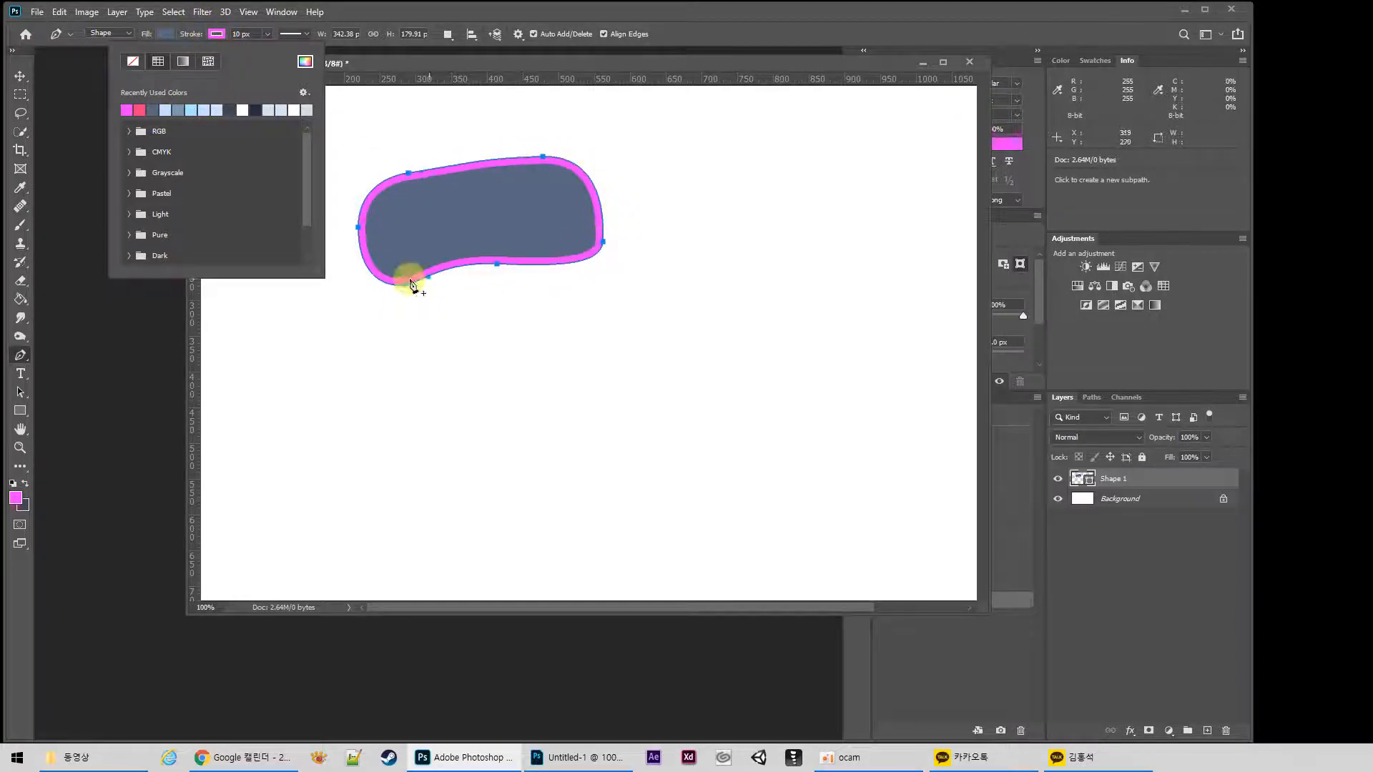
# Recolor the shape's stroke to the recently used light blue and try adjusting its width, ending at 10 px
pyautogui.click(253, 33)
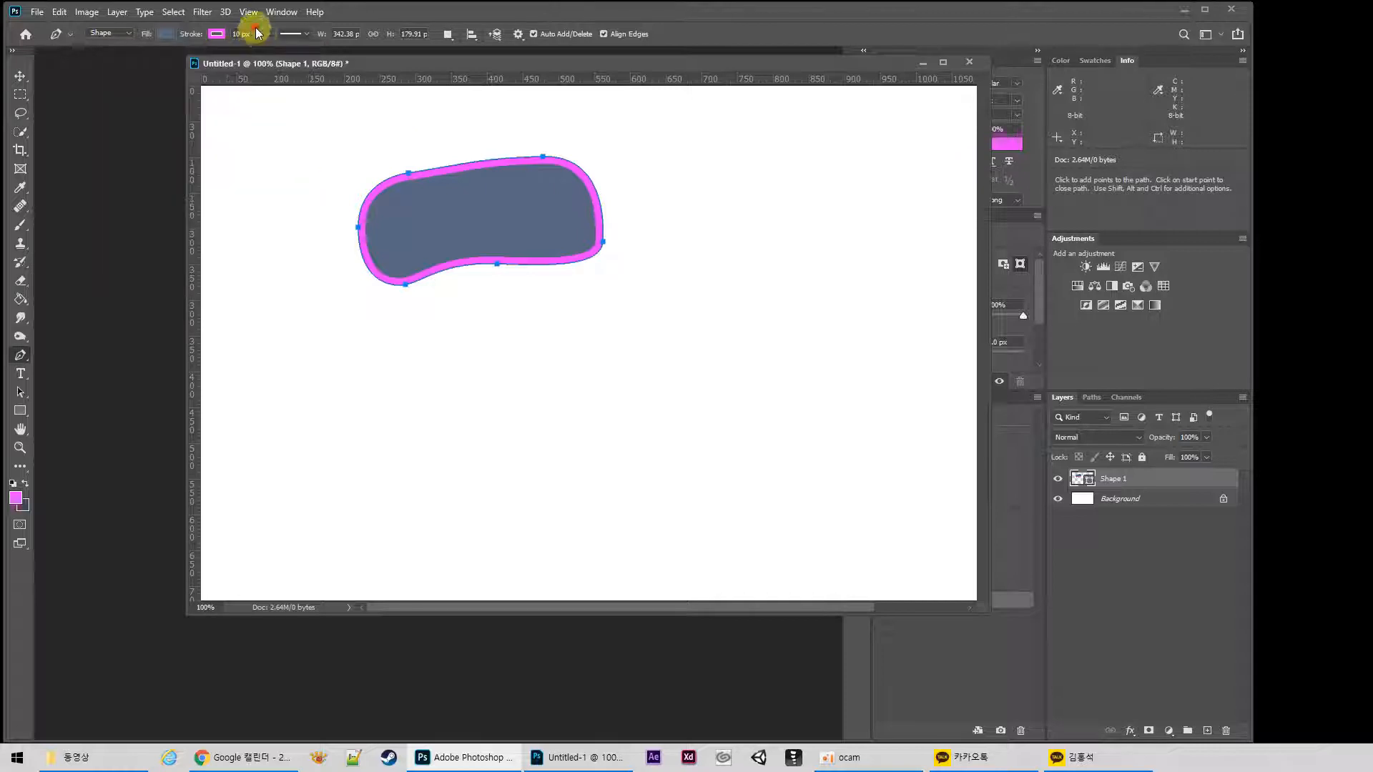
pyautogui.click(216, 34)
pyautogui.click(153, 110)
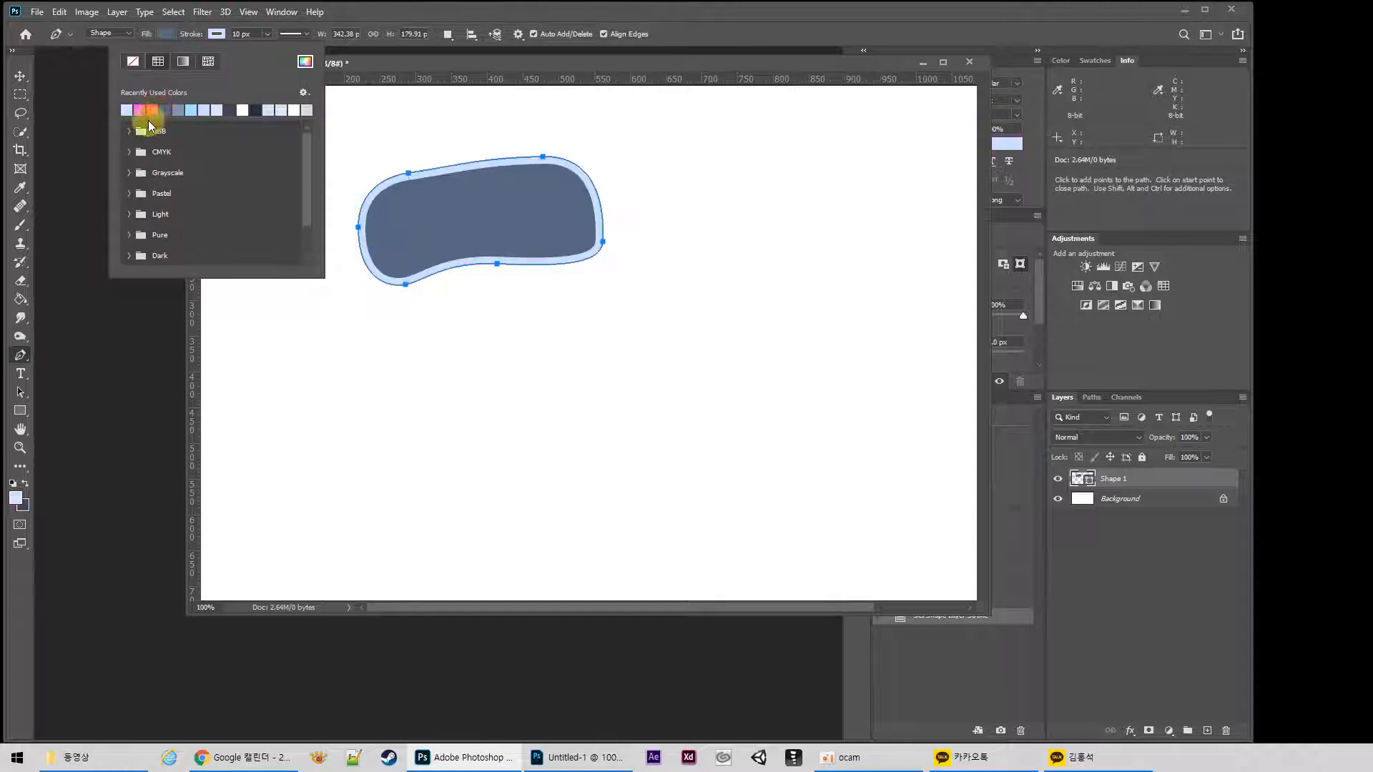
pyautogui.click(264, 37)
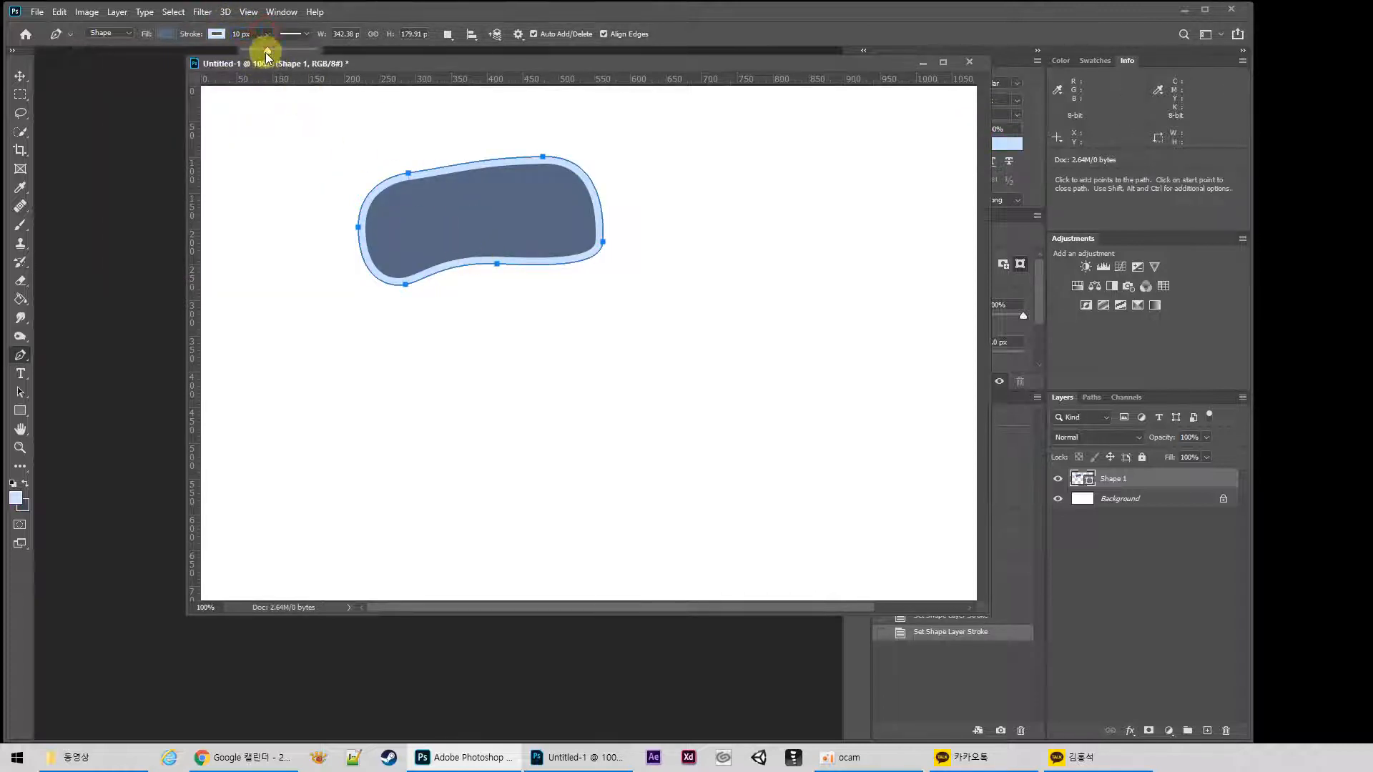
pyautogui.moveTo(287, 54); pyautogui.dragTo(273, 54)
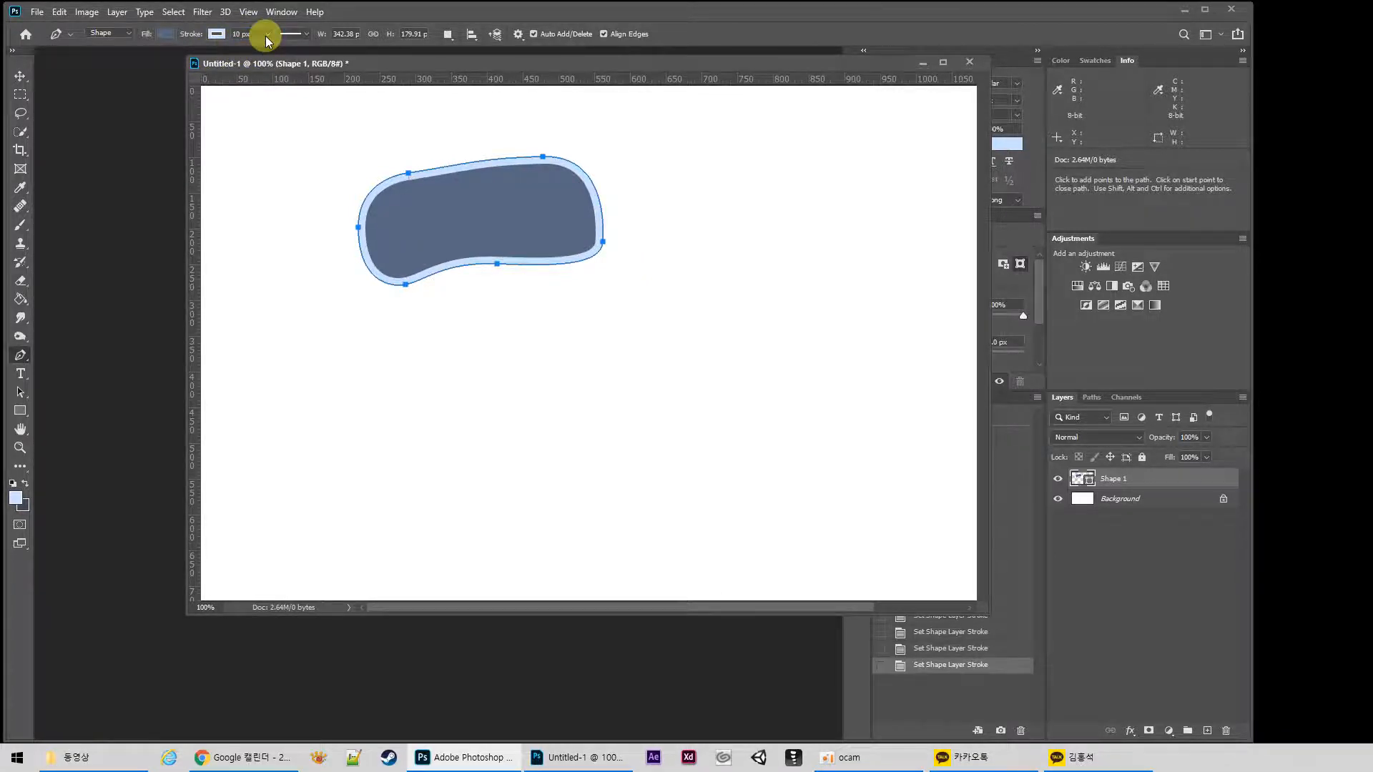
# Try the dashed and dotted line styles on the shape's stroke, ending with the solid line
pyautogui.click(309, 34)
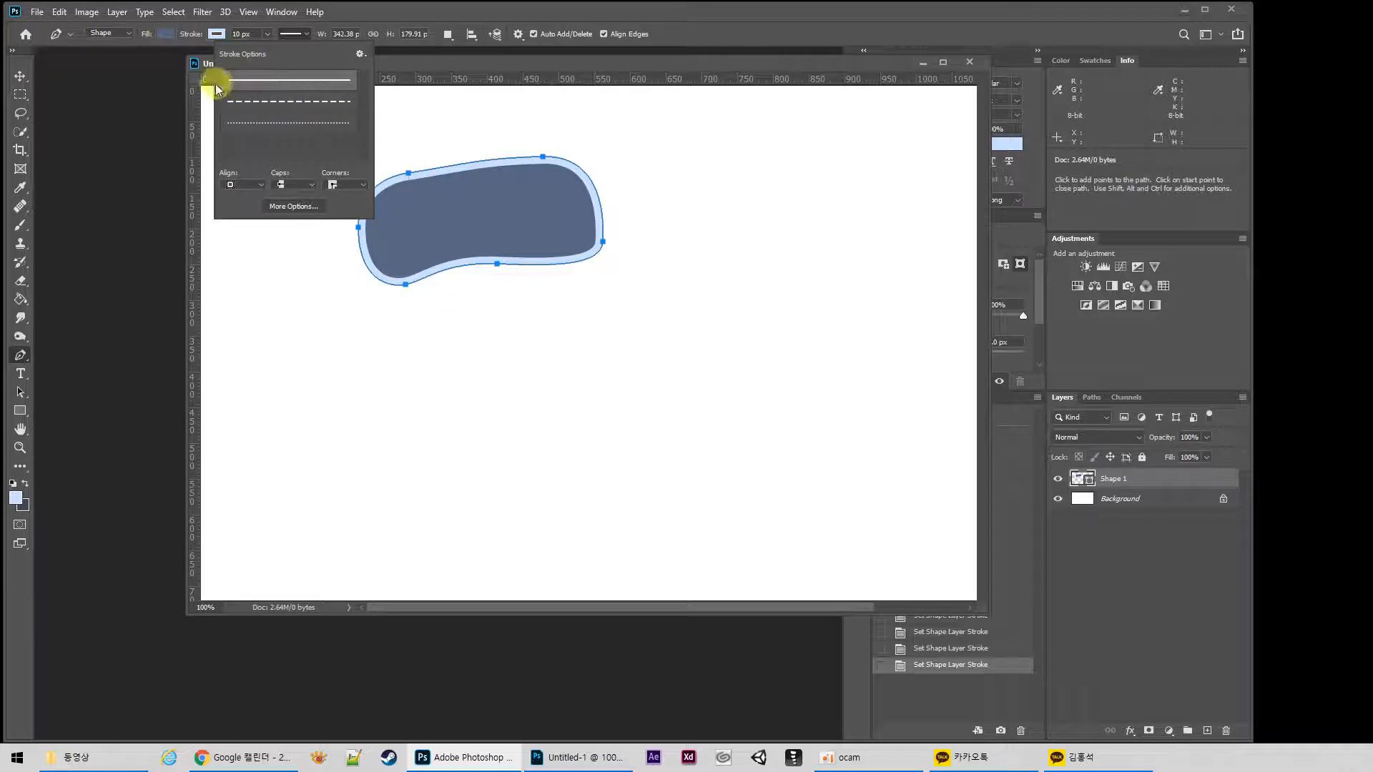
pyautogui.click(282, 101)
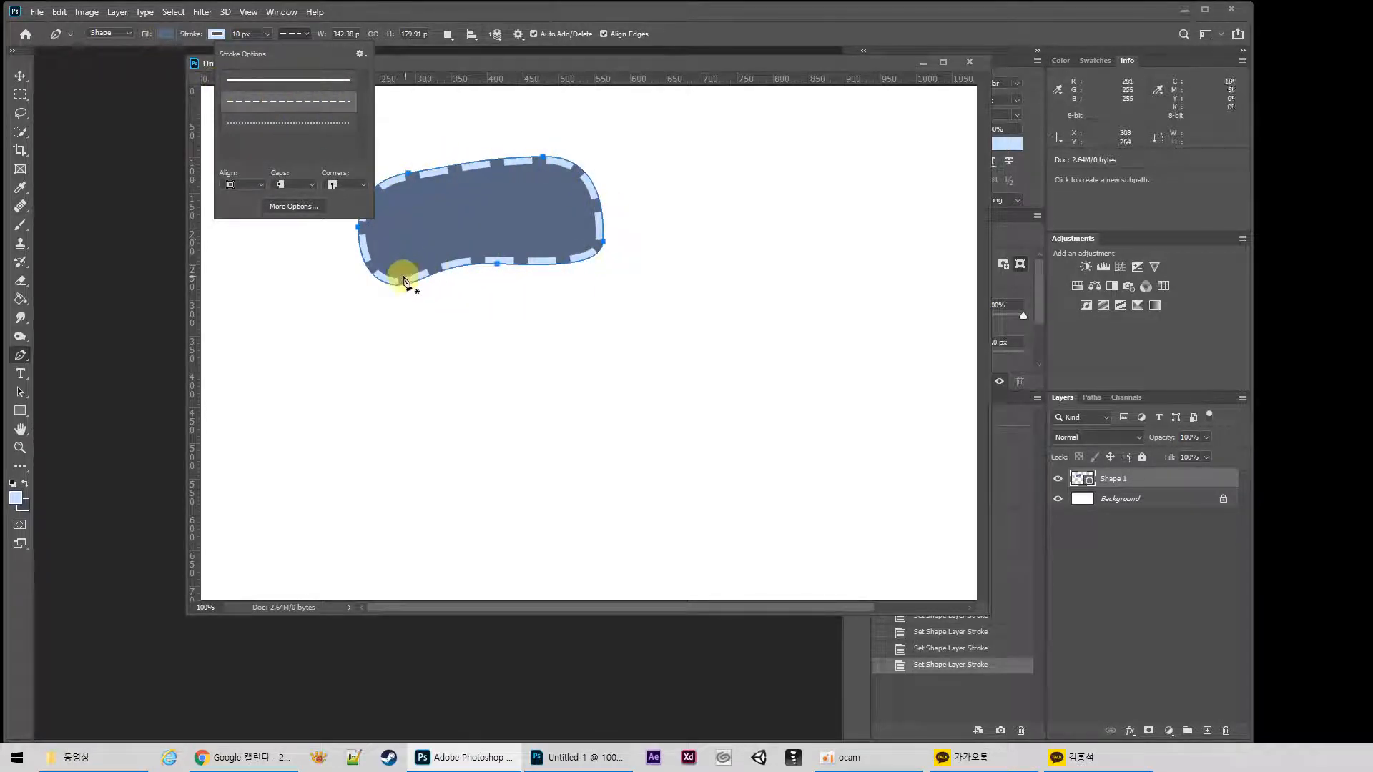
pyautogui.click(284, 125)
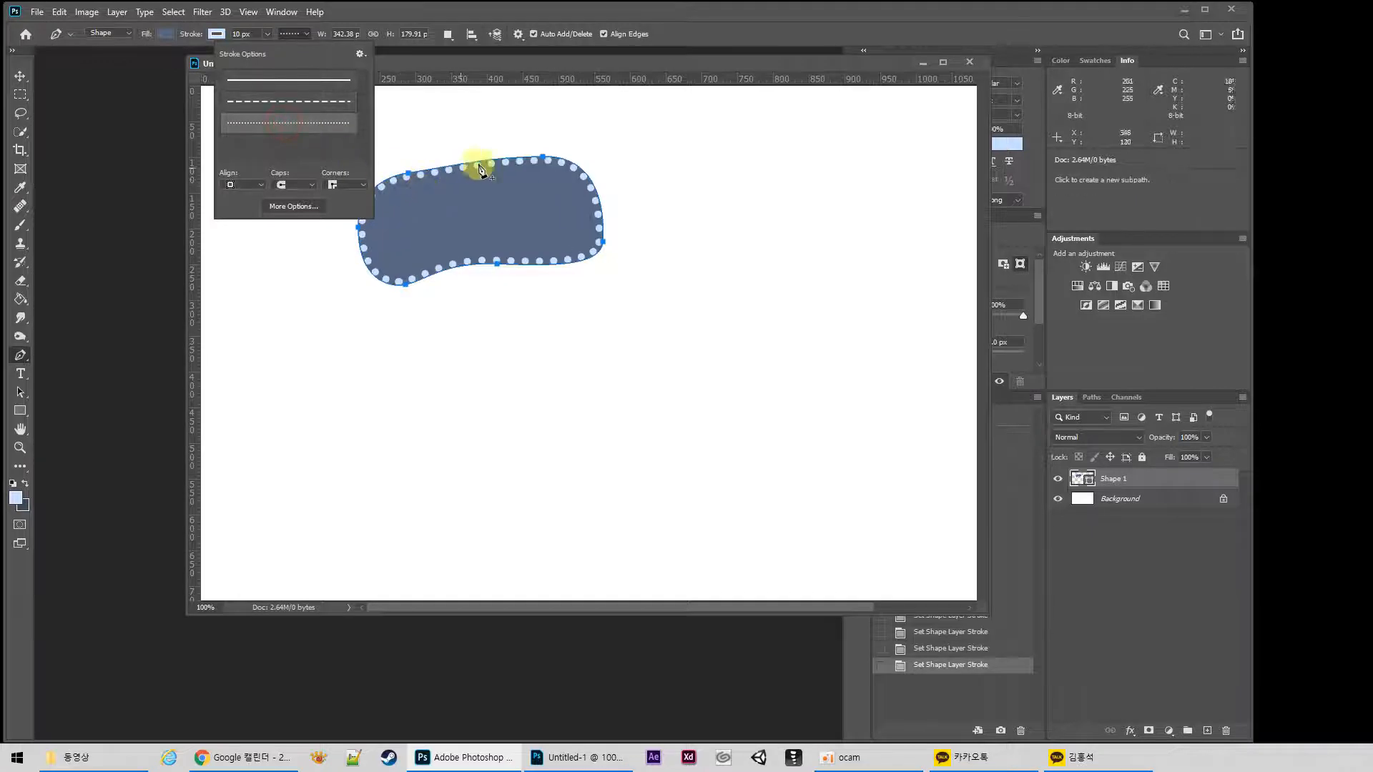
pyautogui.click(265, 83)
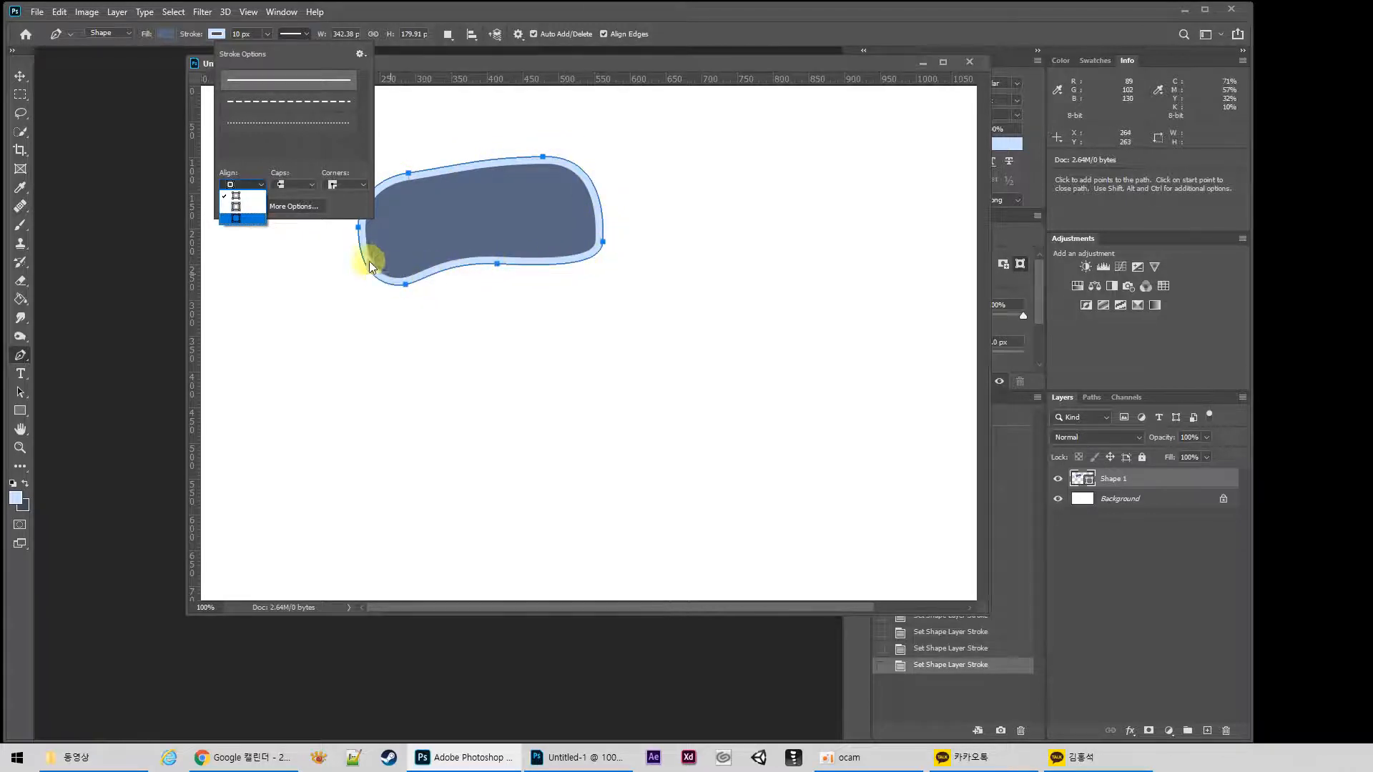
# Try aligning the shape's stroke to the center and outside of its path, ending with inside alignment at a 300% view
pyautogui.click(245, 209)
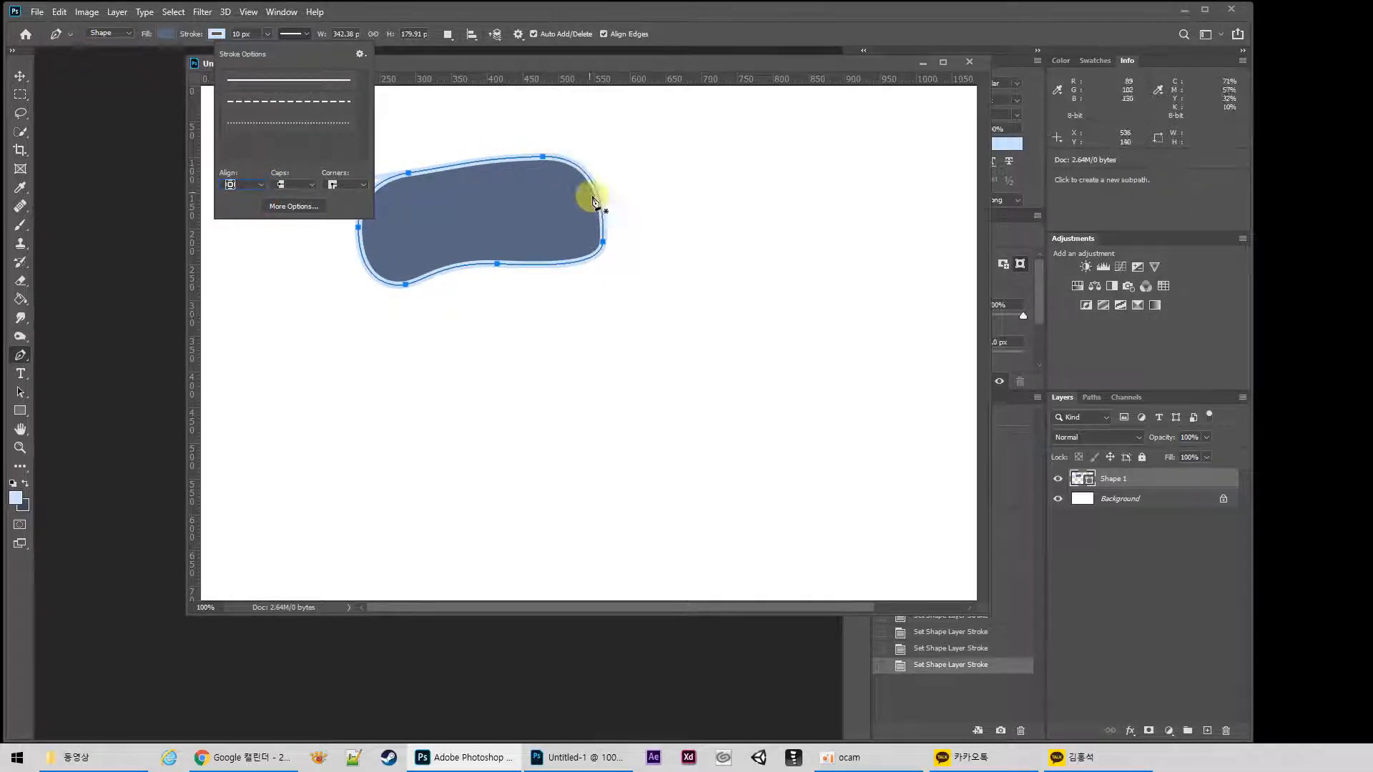
pyautogui.click(242, 185)
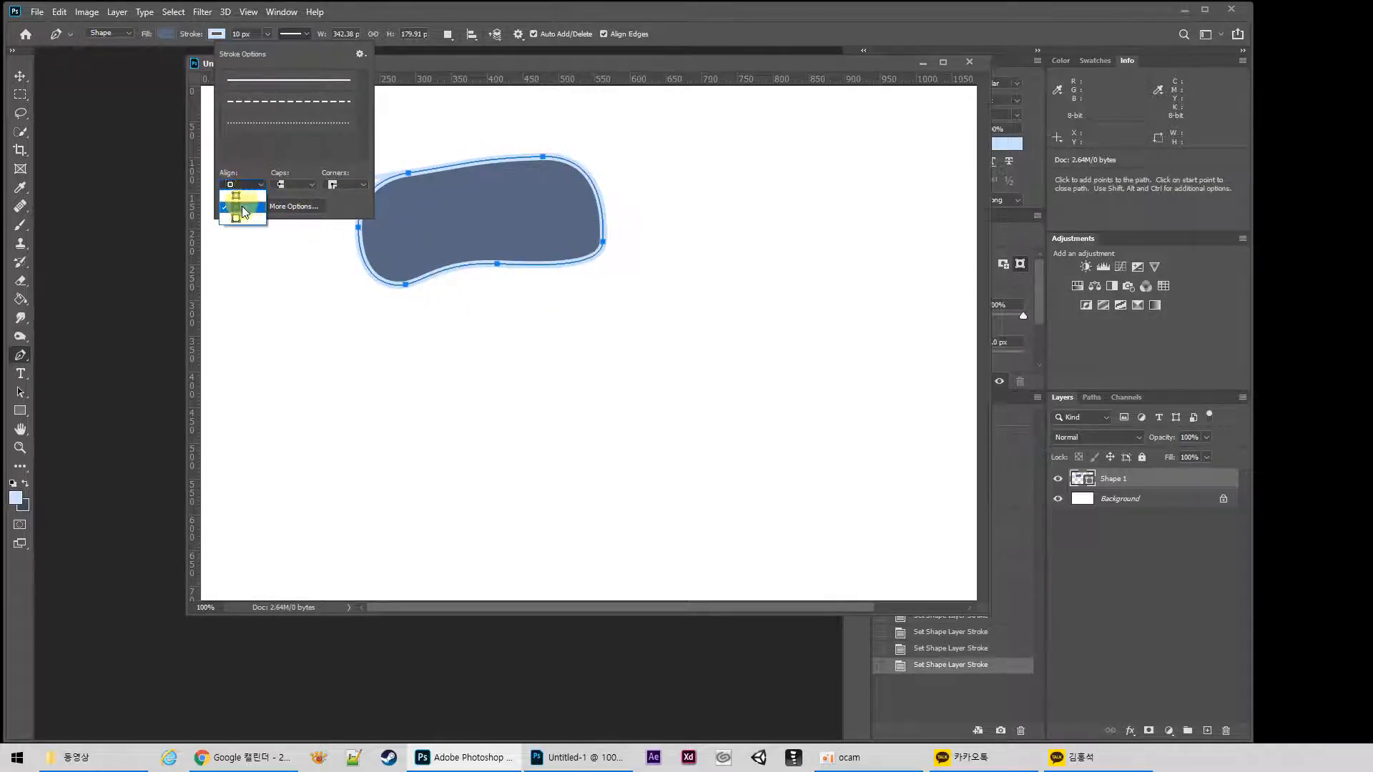
pyautogui.click(243, 218)
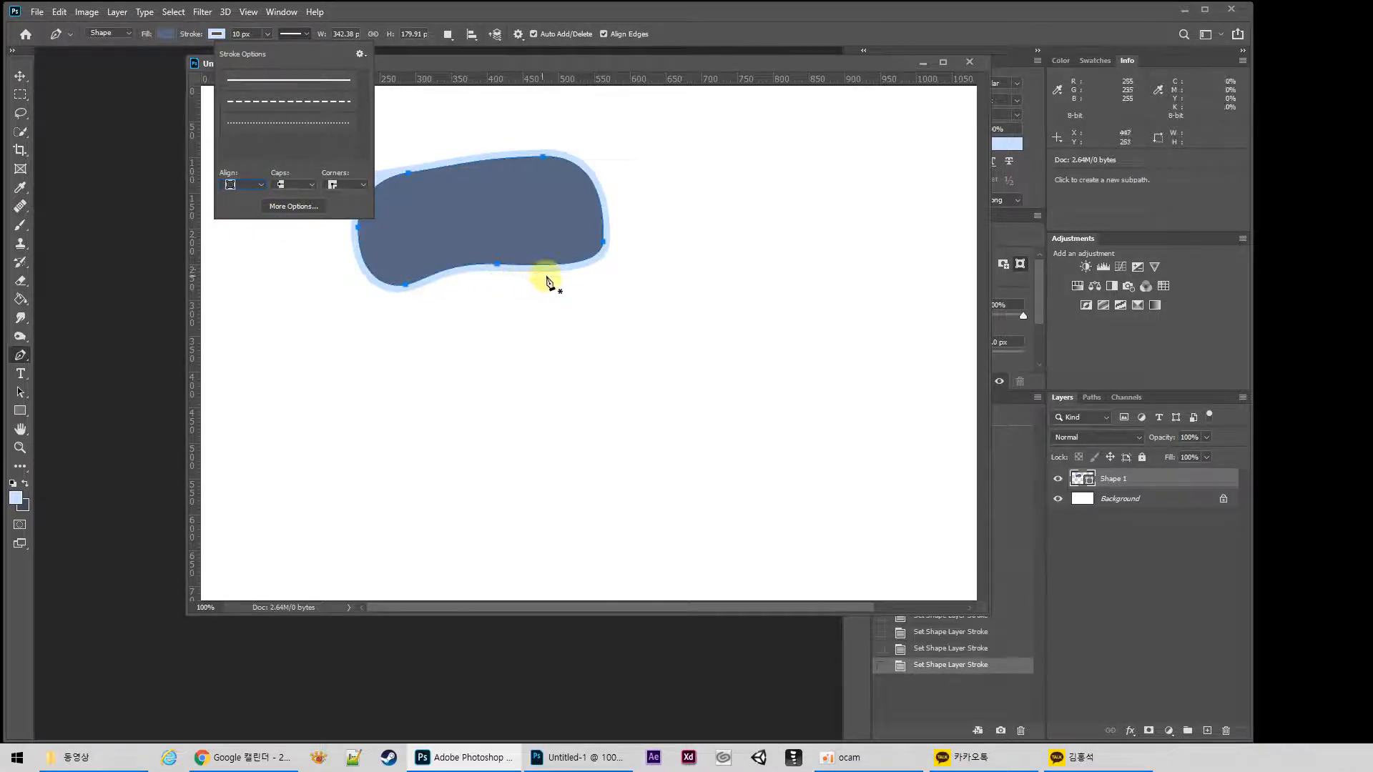
pyautogui.moveTo(461, 60); pyautogui.dragTo(542, 62)
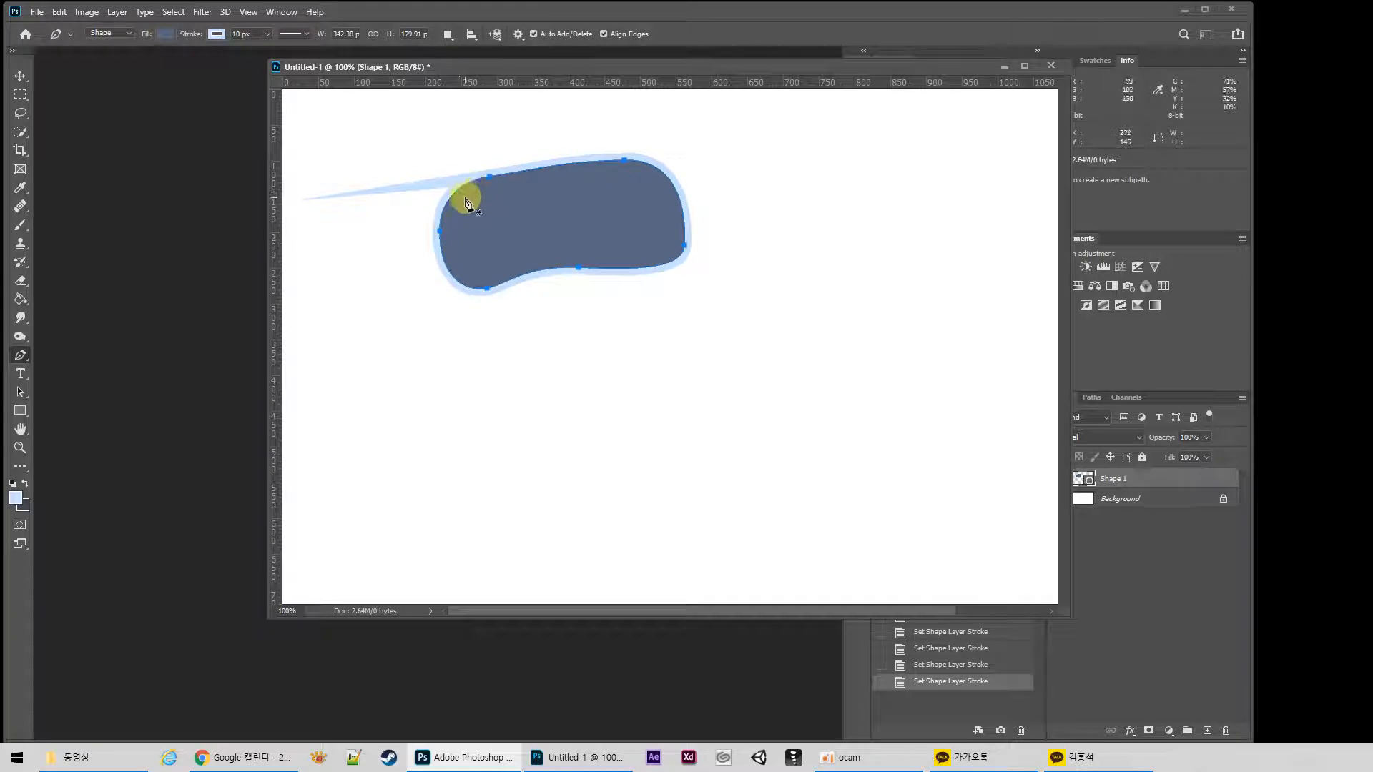
pyautogui.scroll(2, 484, 178)
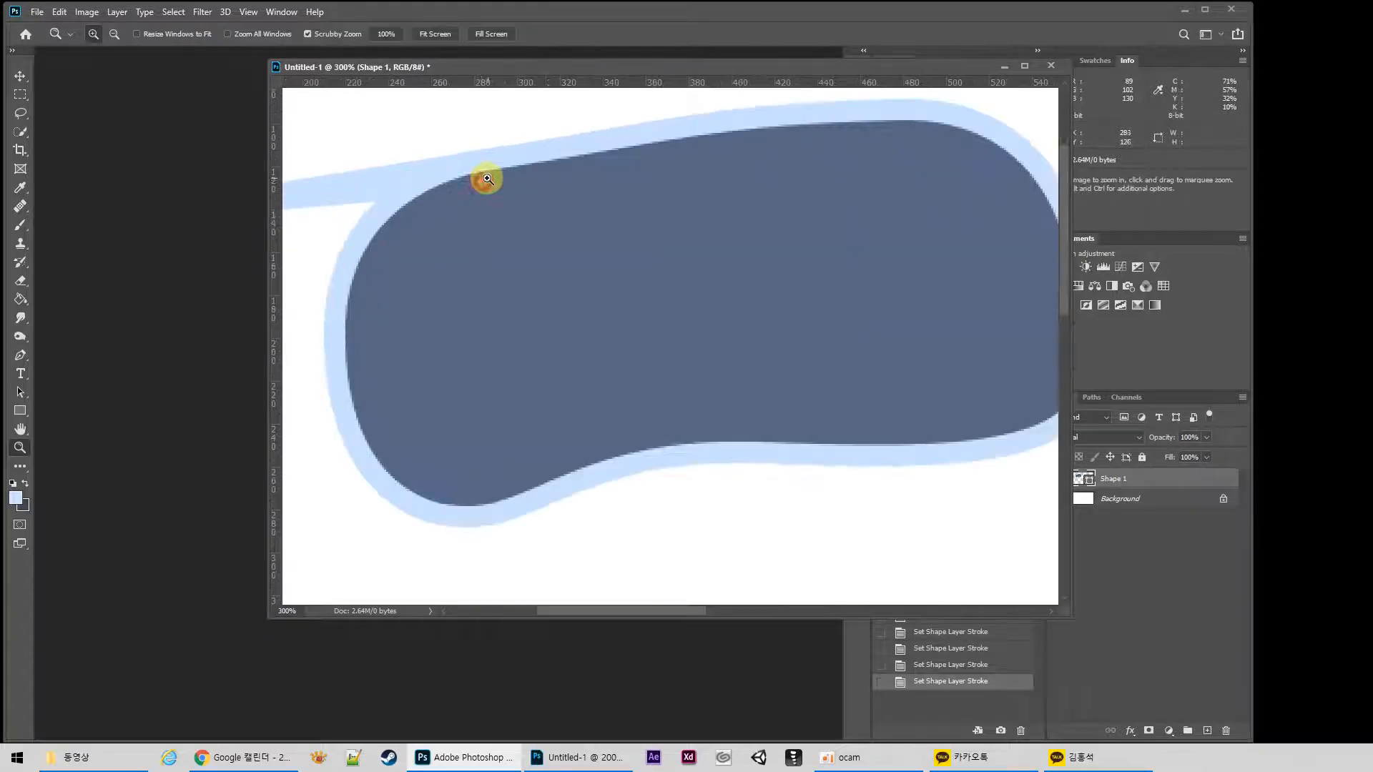
pyautogui.press('a')
pyautogui.click(356, 31)
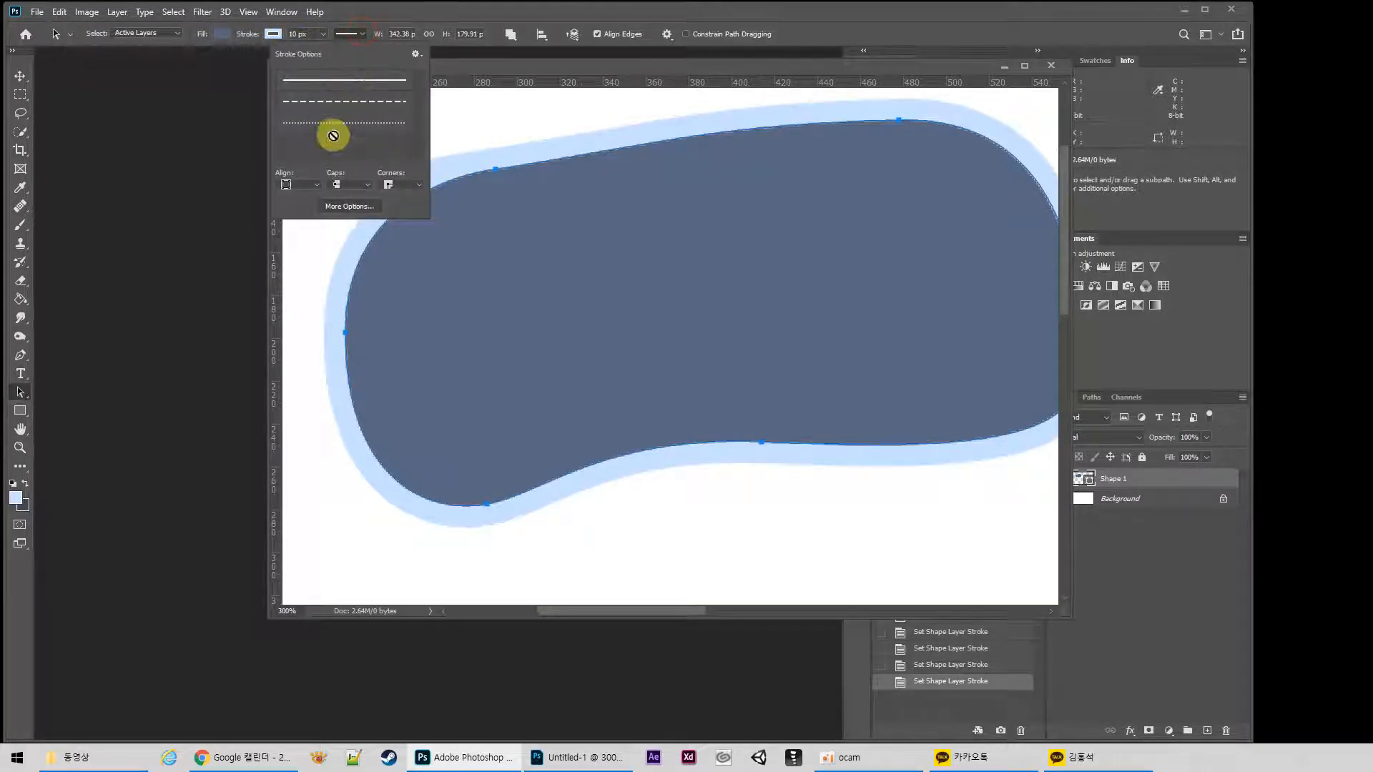
pyautogui.click(297, 184)
pyautogui.click(302, 199)
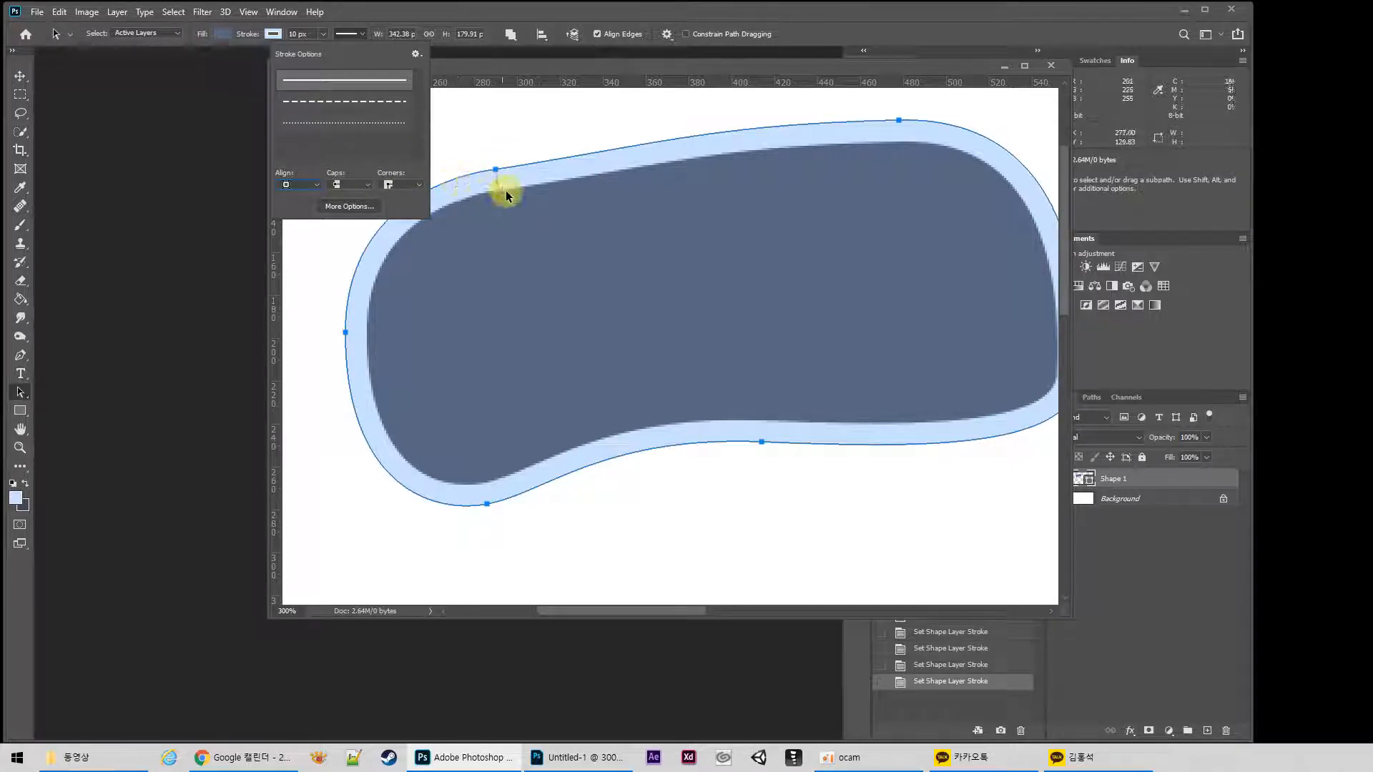
# Compare the center and outside stroke alignments again on the enlarged shape, ending with inside
pyautogui.click(304, 184)
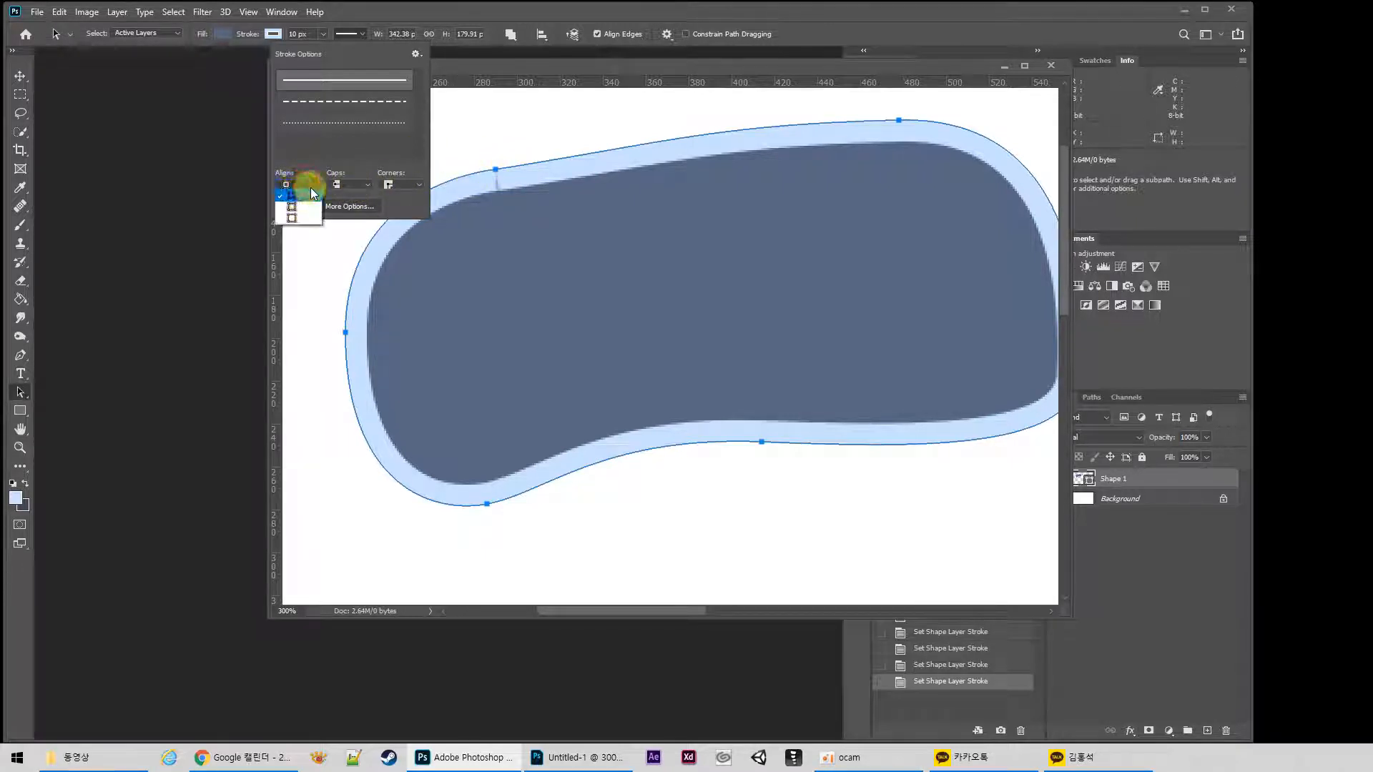
pyautogui.click(292, 205)
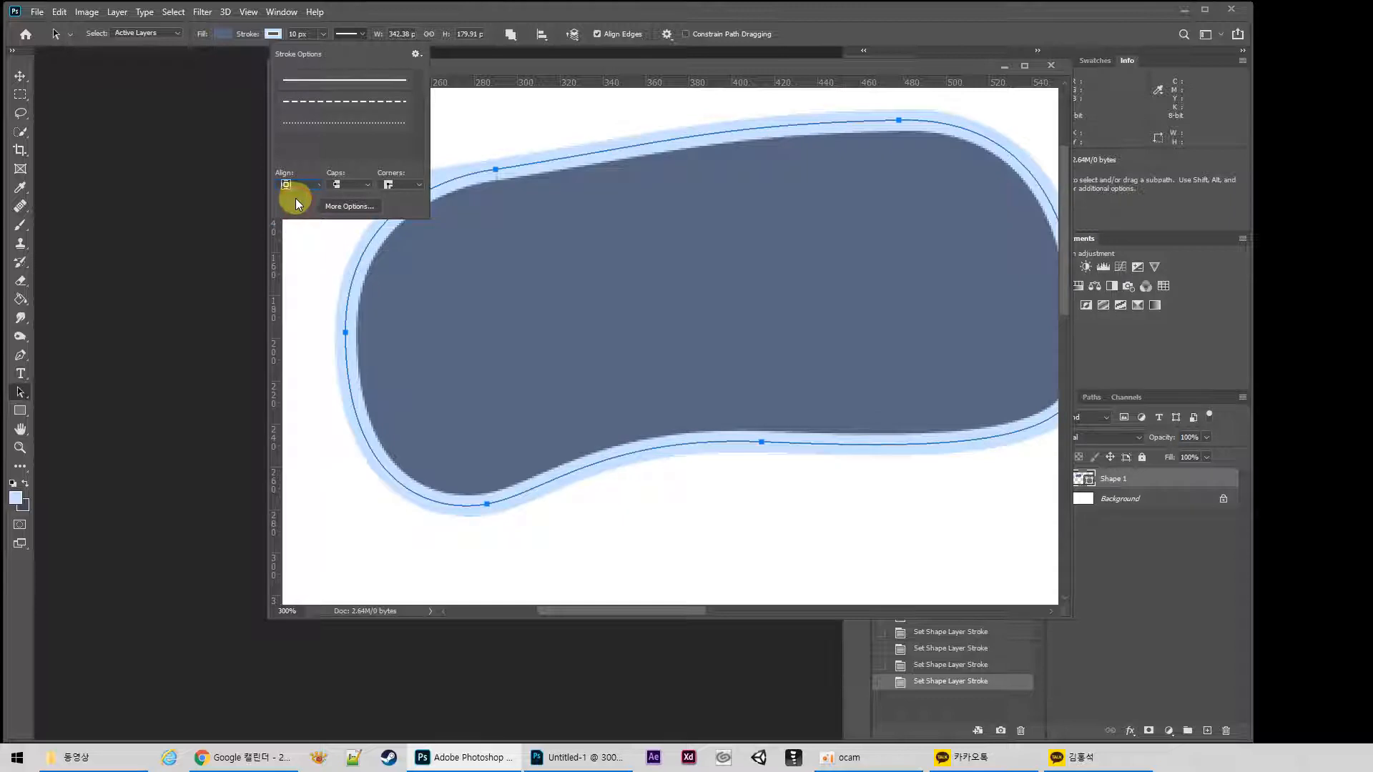
pyautogui.click(308, 186)
pyautogui.click(322, 215)
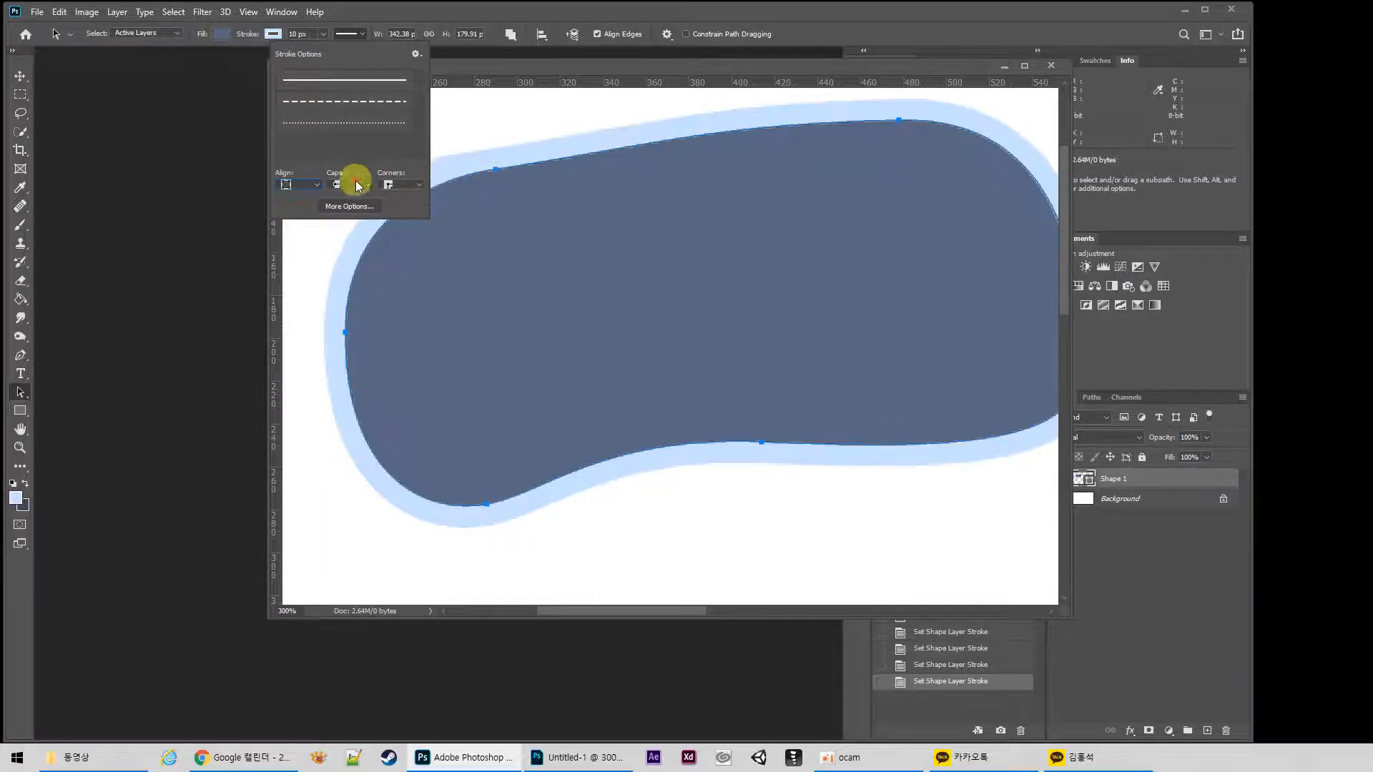
pyautogui.click(295, 199)
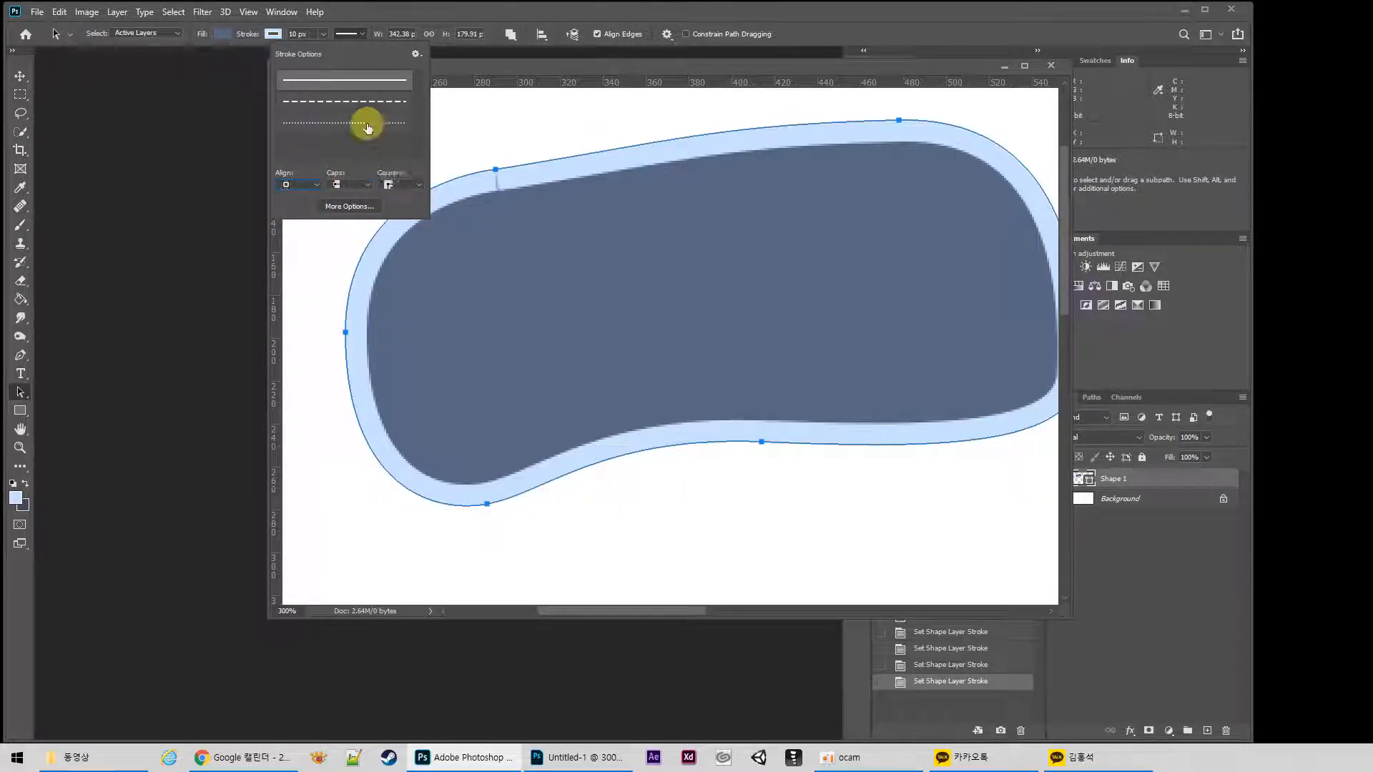
# Draw an open three-point V shape about 107 px wide and 70 px high beside the blob with the Pen tool
pyautogui.moveTo(500, 218)
pyautogui.mouseDown()
pyautogui.moveTo(720, 254)
pyautogui.moveTo(776, 279)
pyautogui.mouseUp()
pyautogui.click(20, 354)
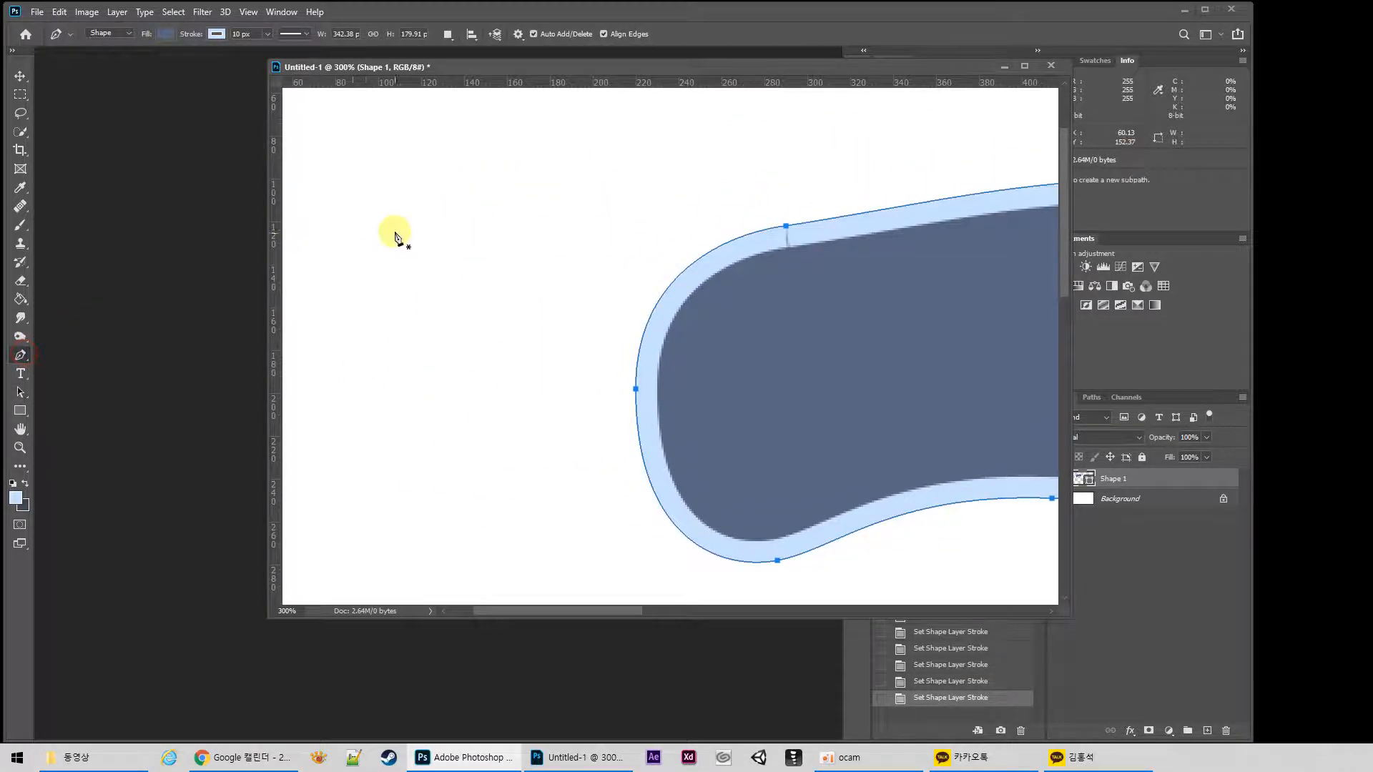
pyautogui.click(372, 200)
pyautogui.click(471, 333)
pyautogui.click(601, 184)
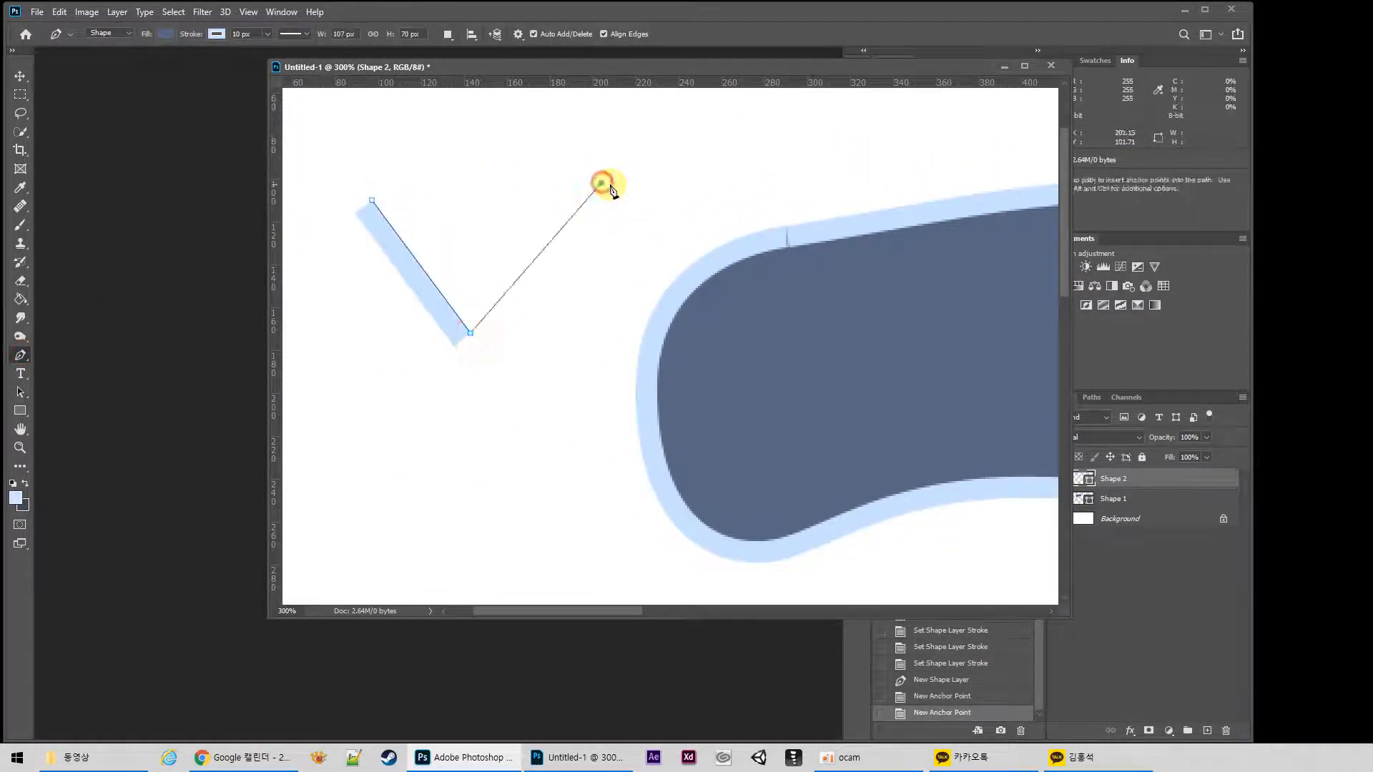
# Remove the V shape's fill and set its stroke to the recently used slate blue
pyautogui.click(165, 33)
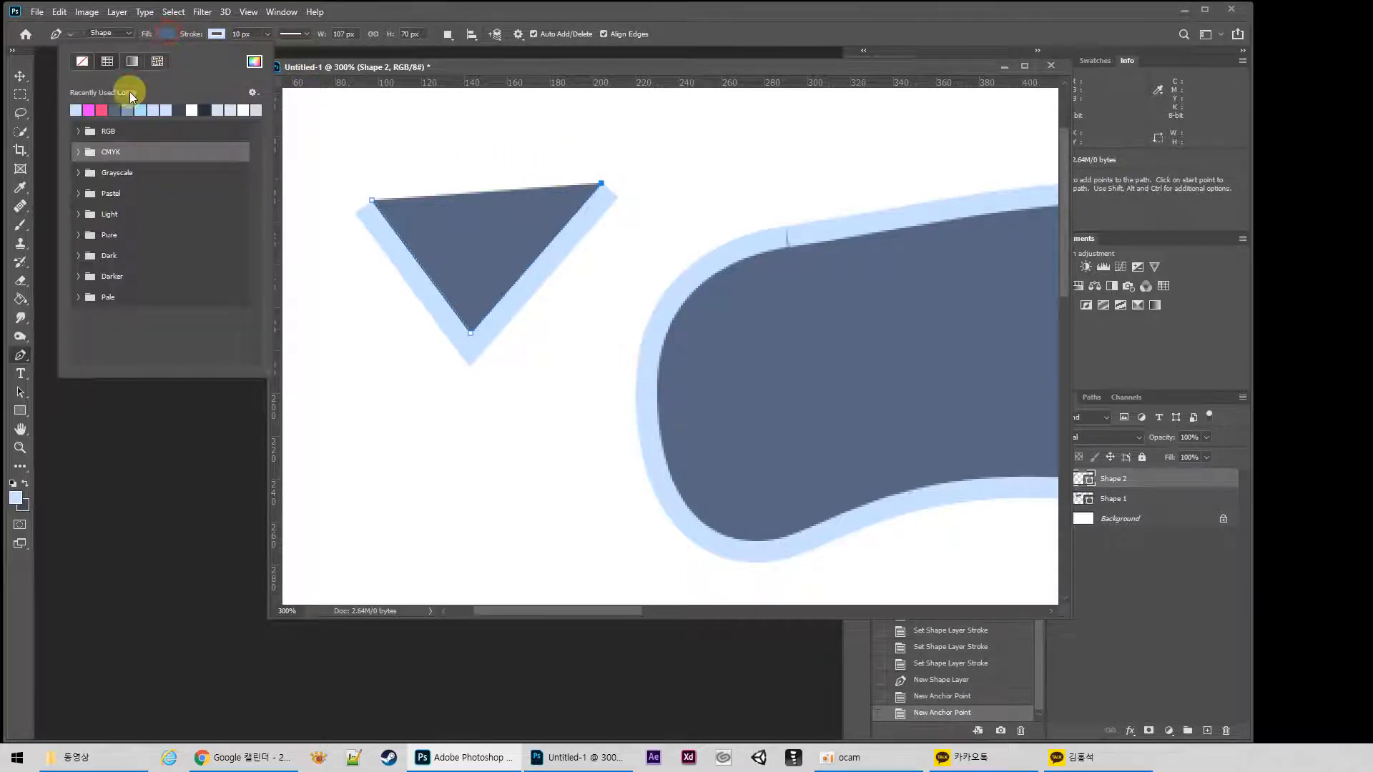
pyautogui.click(82, 61)
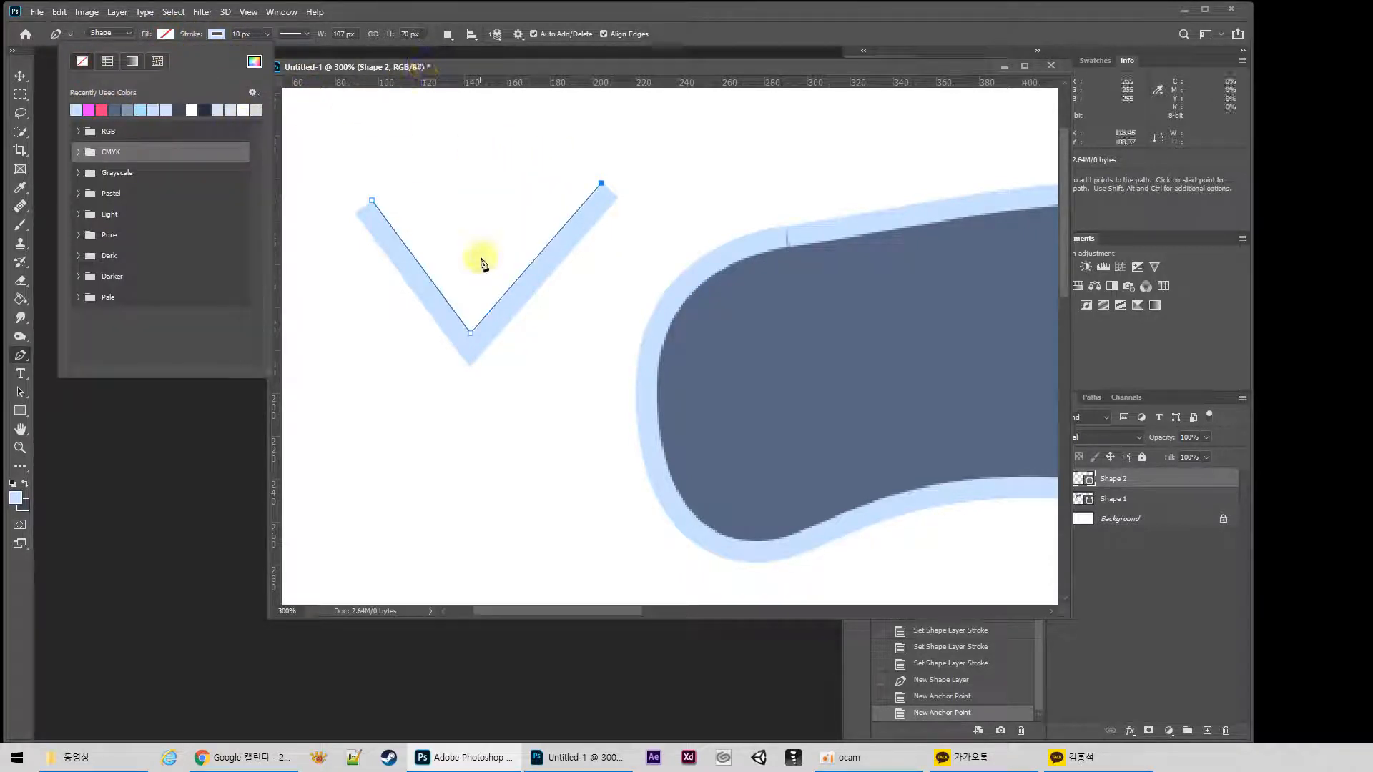
pyautogui.click(216, 34)
pyautogui.click(171, 109)
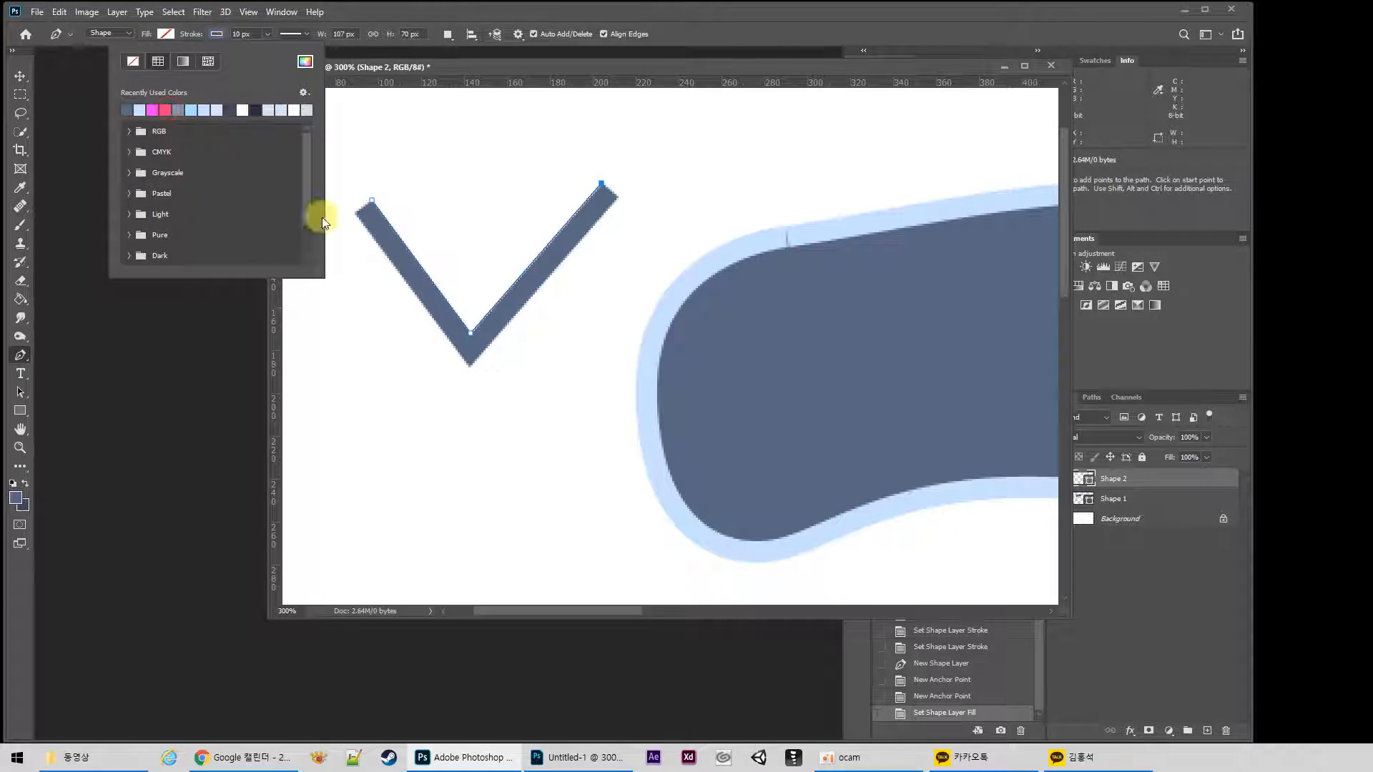
# Try round and square caps on the V shape's stroke, ending with butt caps
pyautogui.click(405, 64)
pyautogui.click(300, 34)
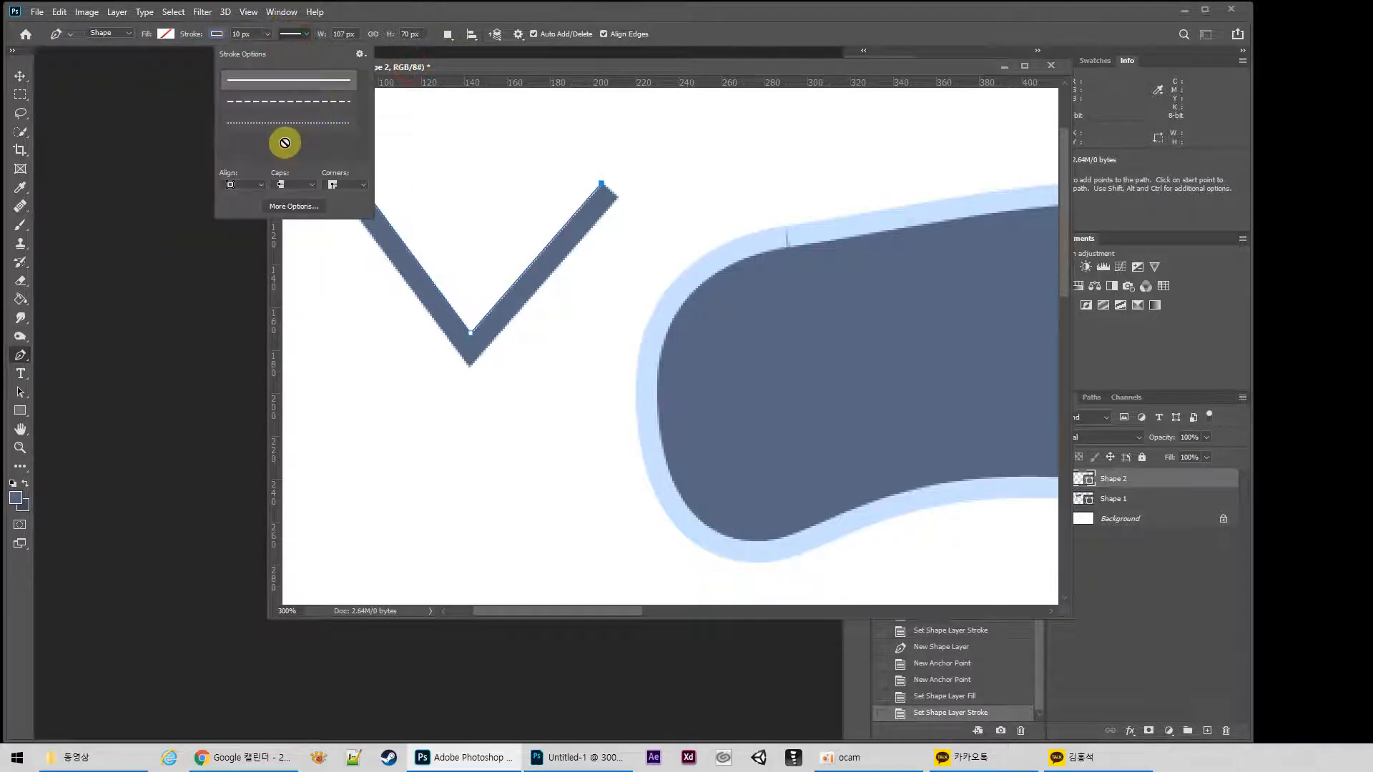
pyautogui.moveTo(434, 63); pyautogui.dragTo(512, 68)
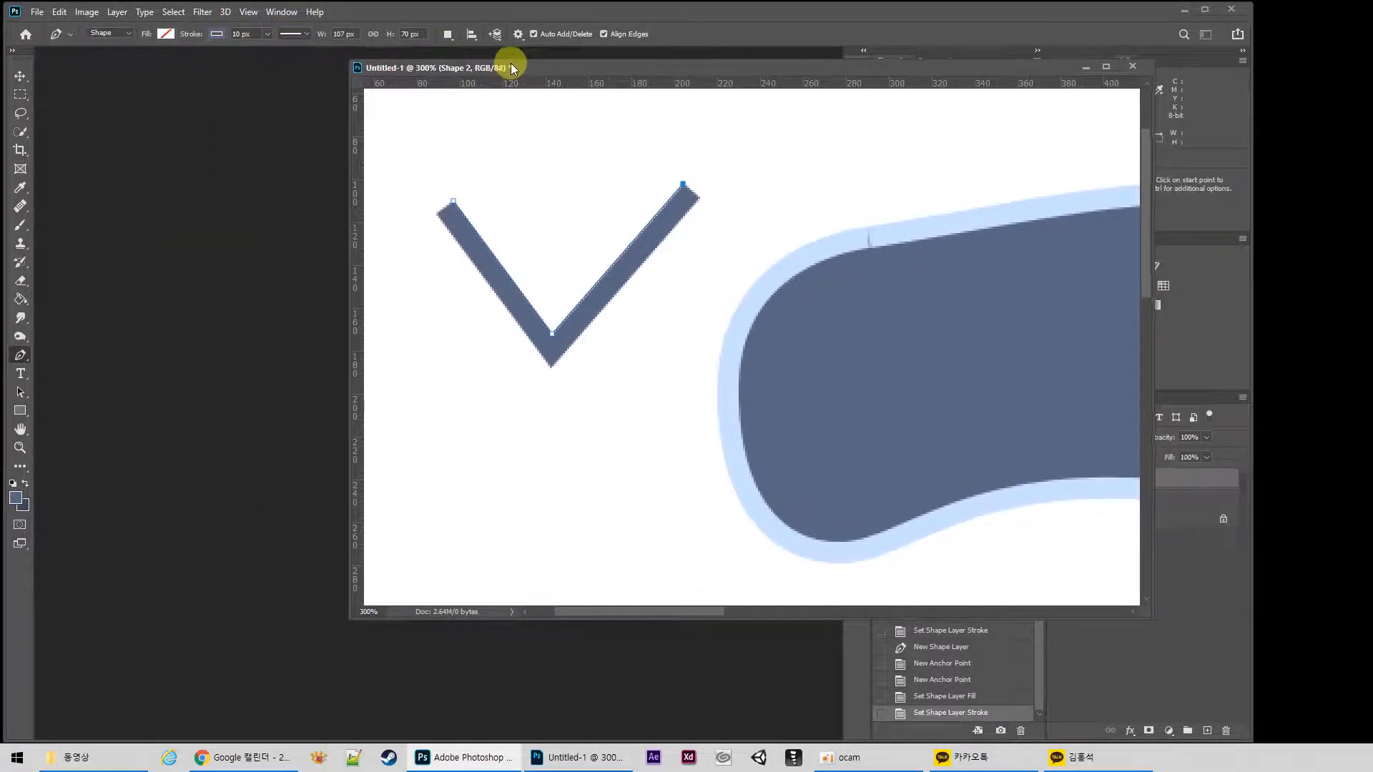
pyautogui.click(306, 33)
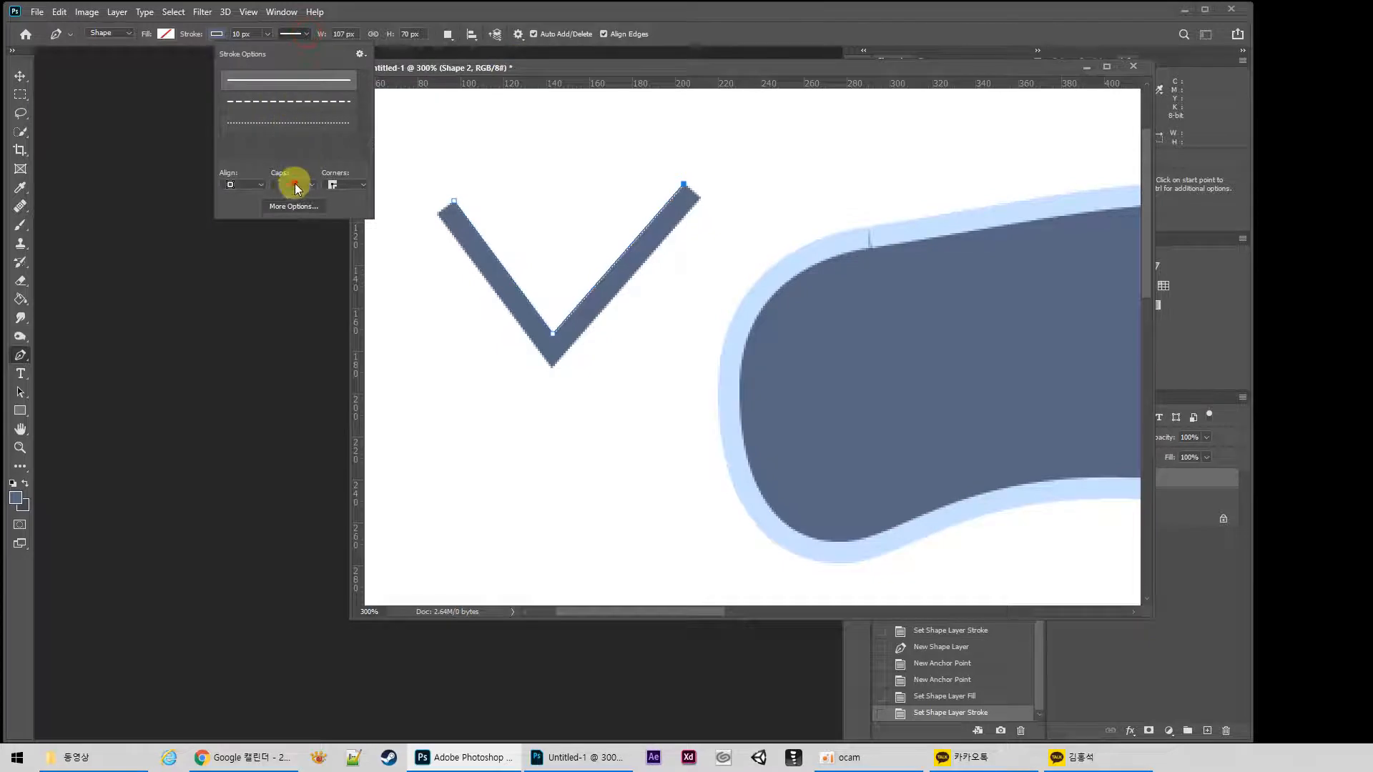
pyautogui.click(293, 184)
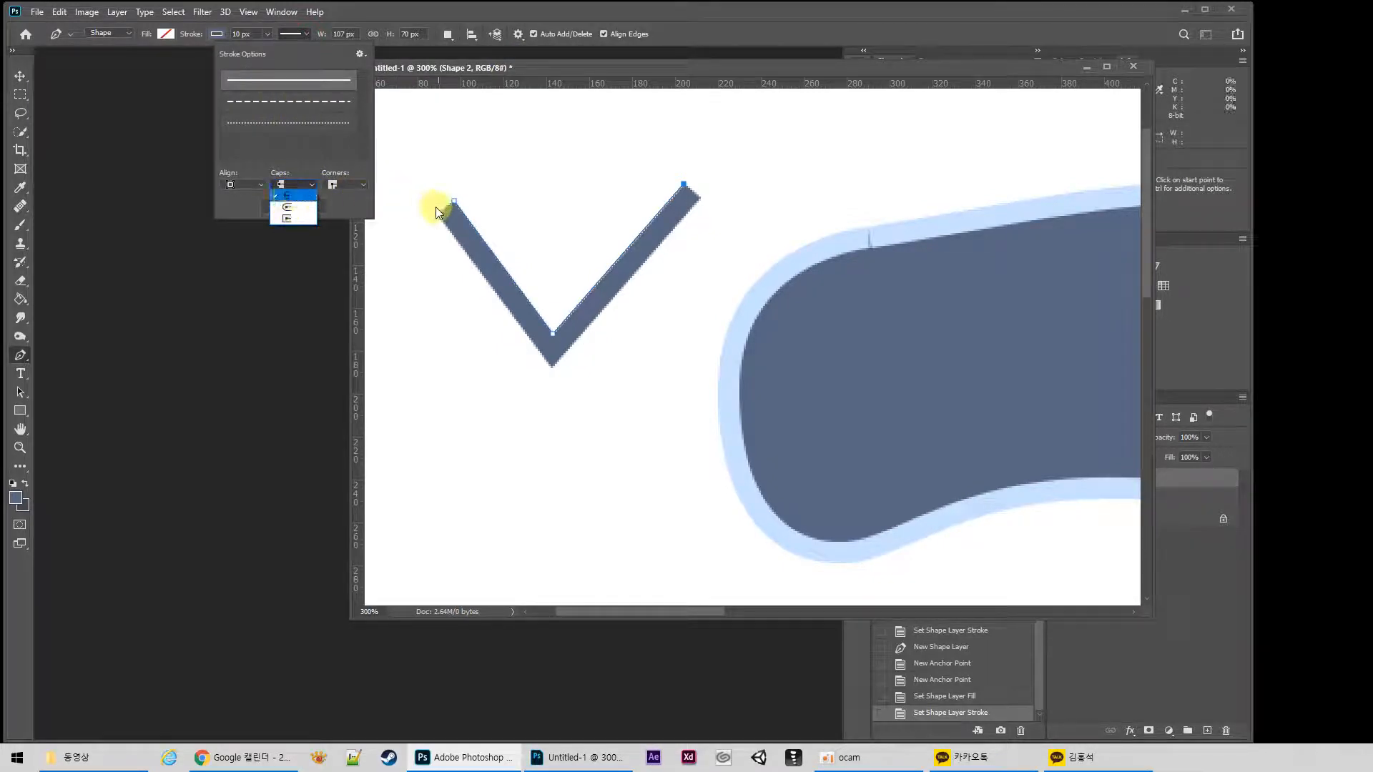
pyautogui.click(288, 207)
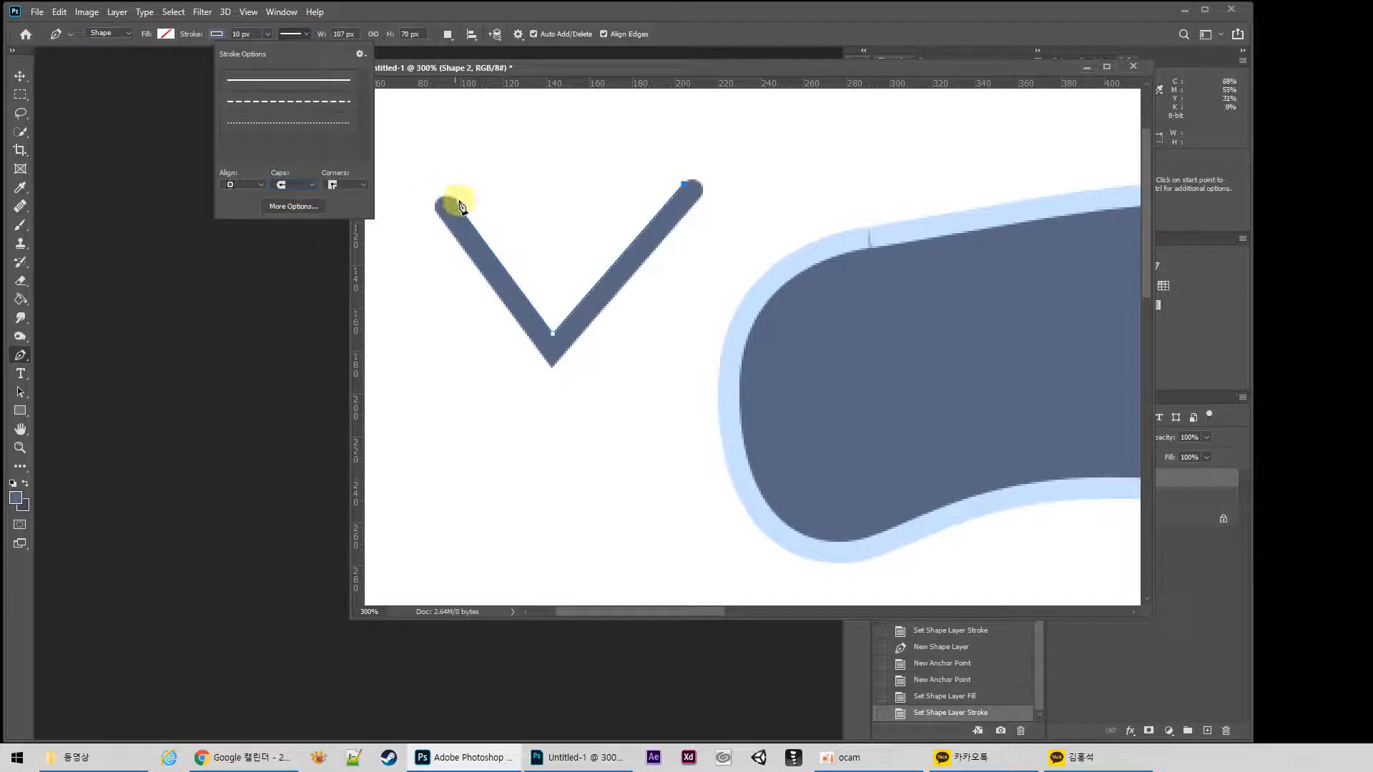
pyautogui.click(306, 185)
pyautogui.click(288, 220)
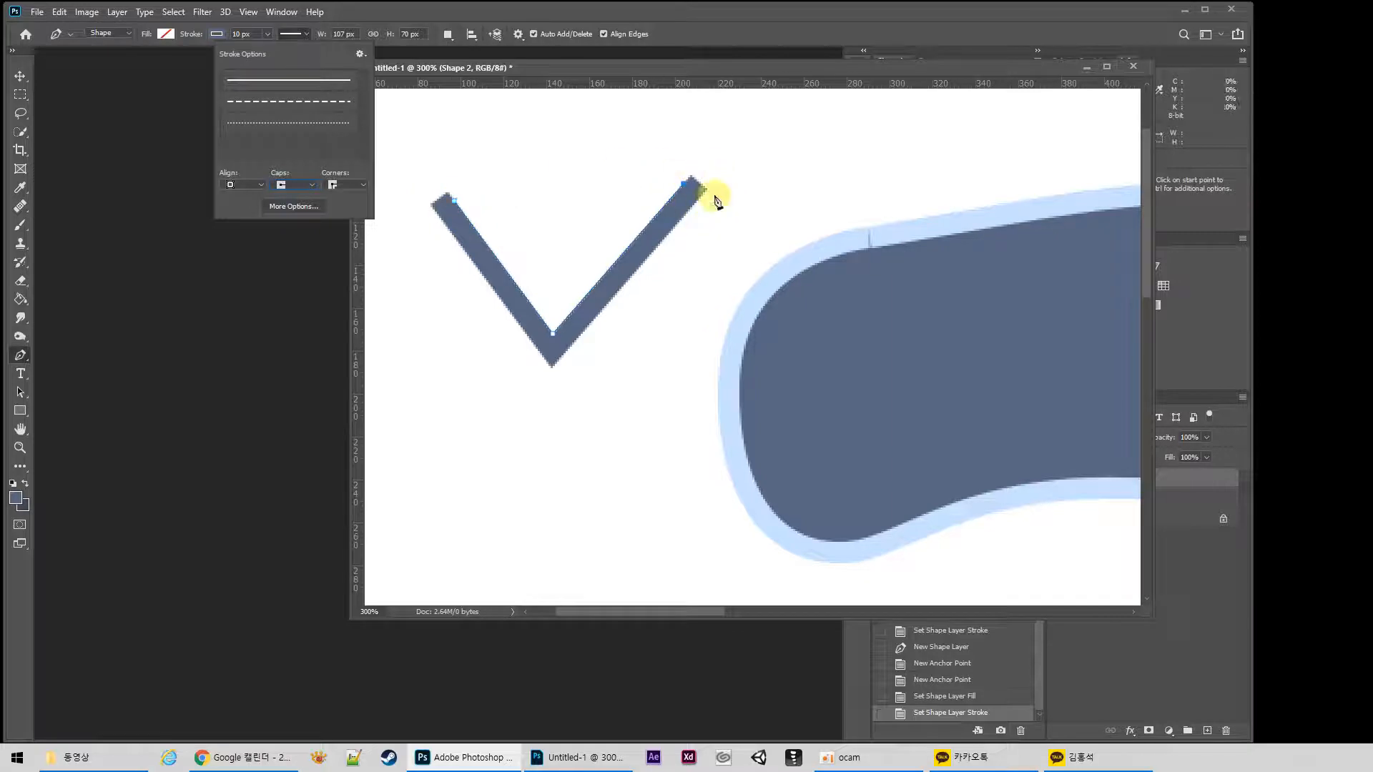
pyautogui.click(297, 185)
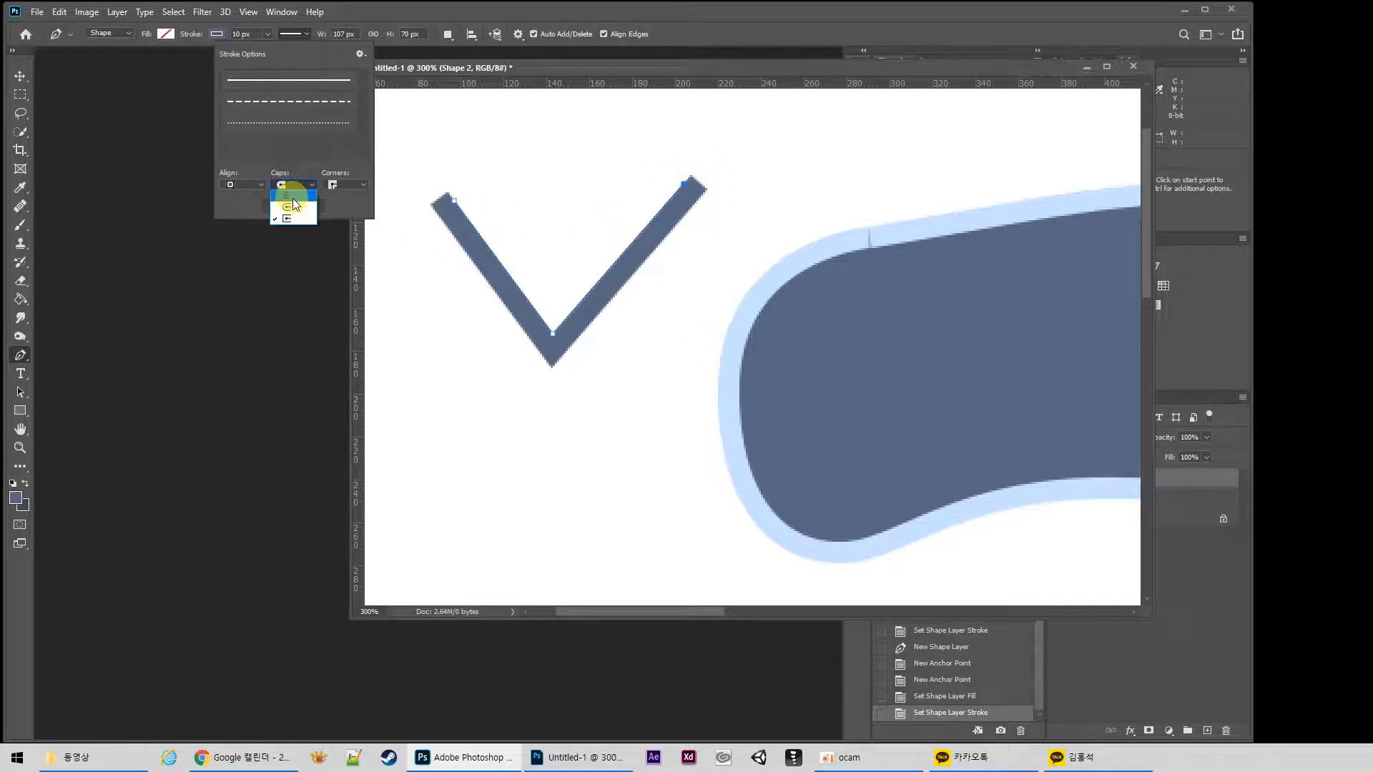
pyautogui.click(296, 205)
# Try round and bevel corners on the V shape's stroke, ending with miter corners
pyautogui.click(349, 189)
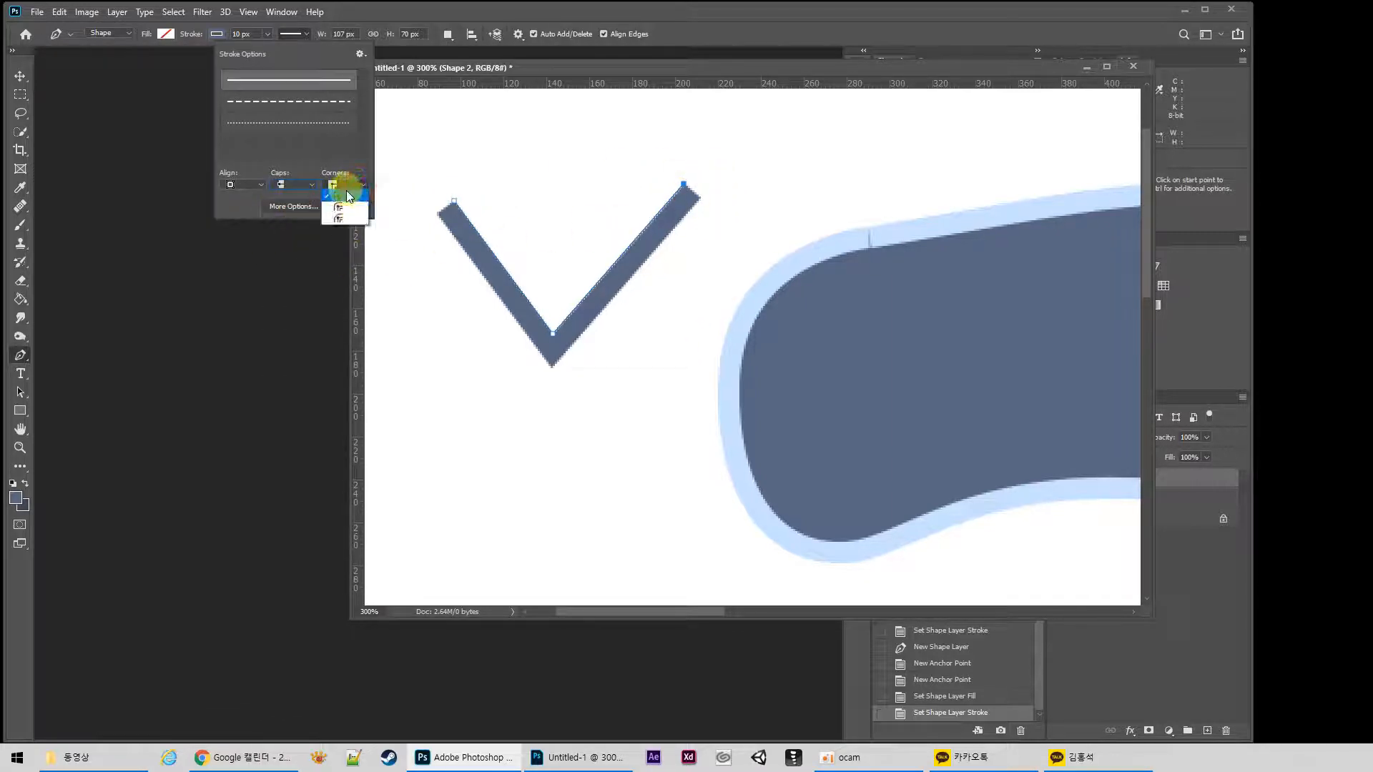
pyautogui.click(341, 207)
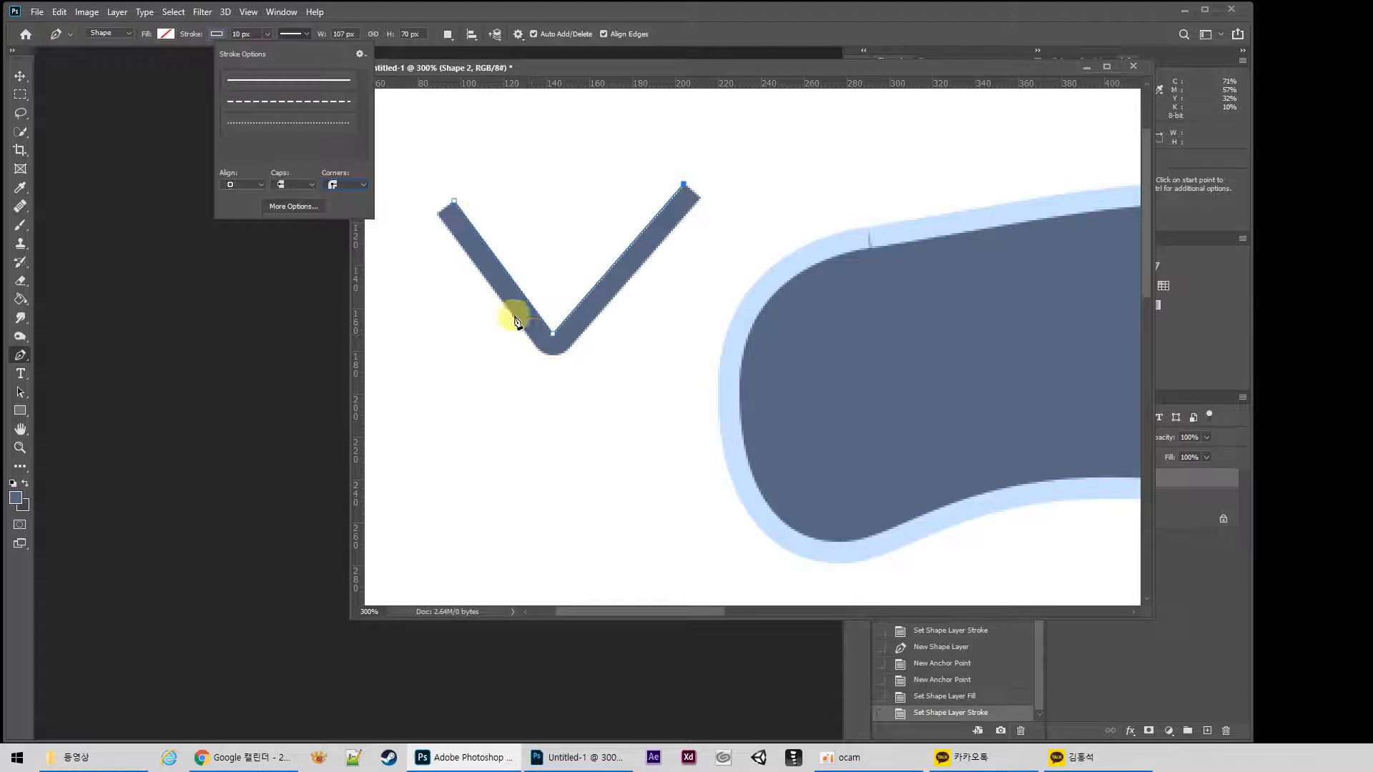
pyautogui.click(350, 186)
pyautogui.click(344, 215)
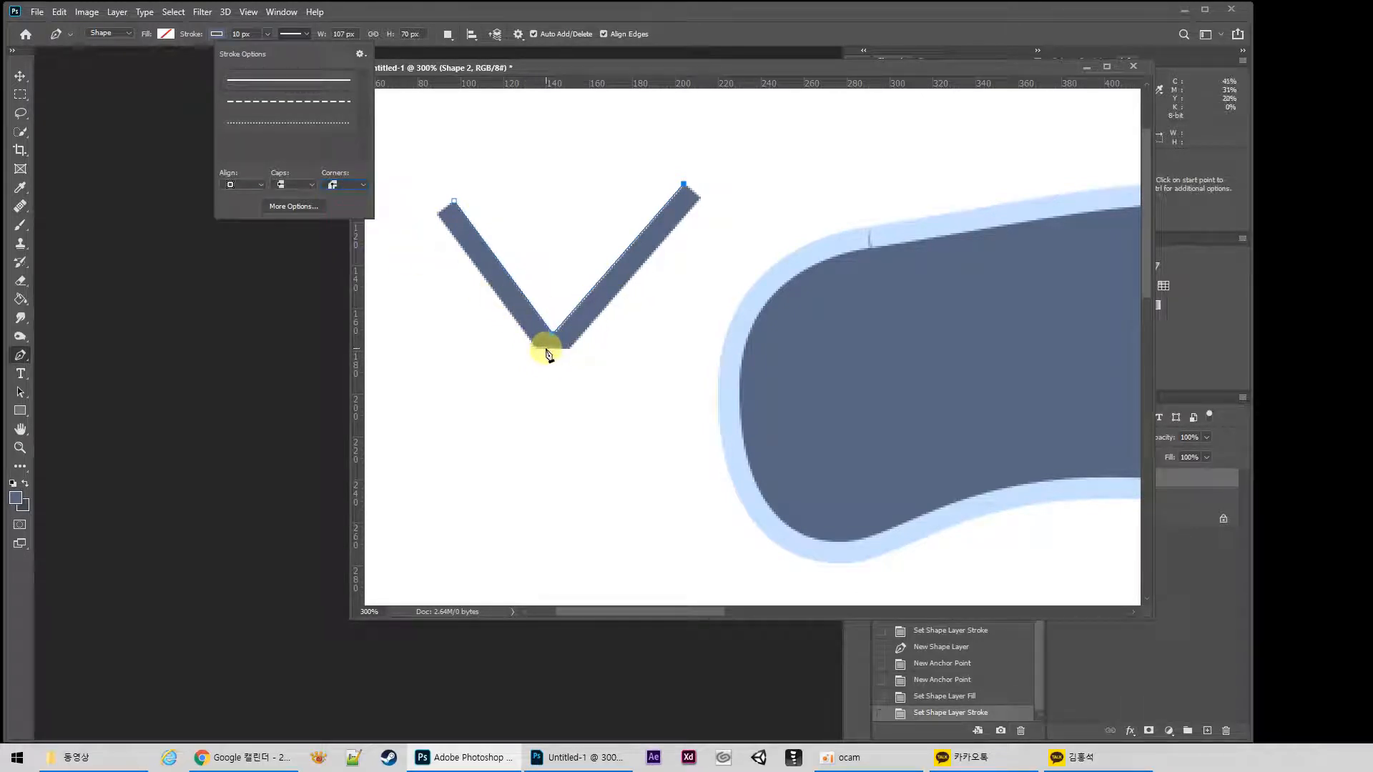
pyautogui.click(346, 185)
pyautogui.click(346, 198)
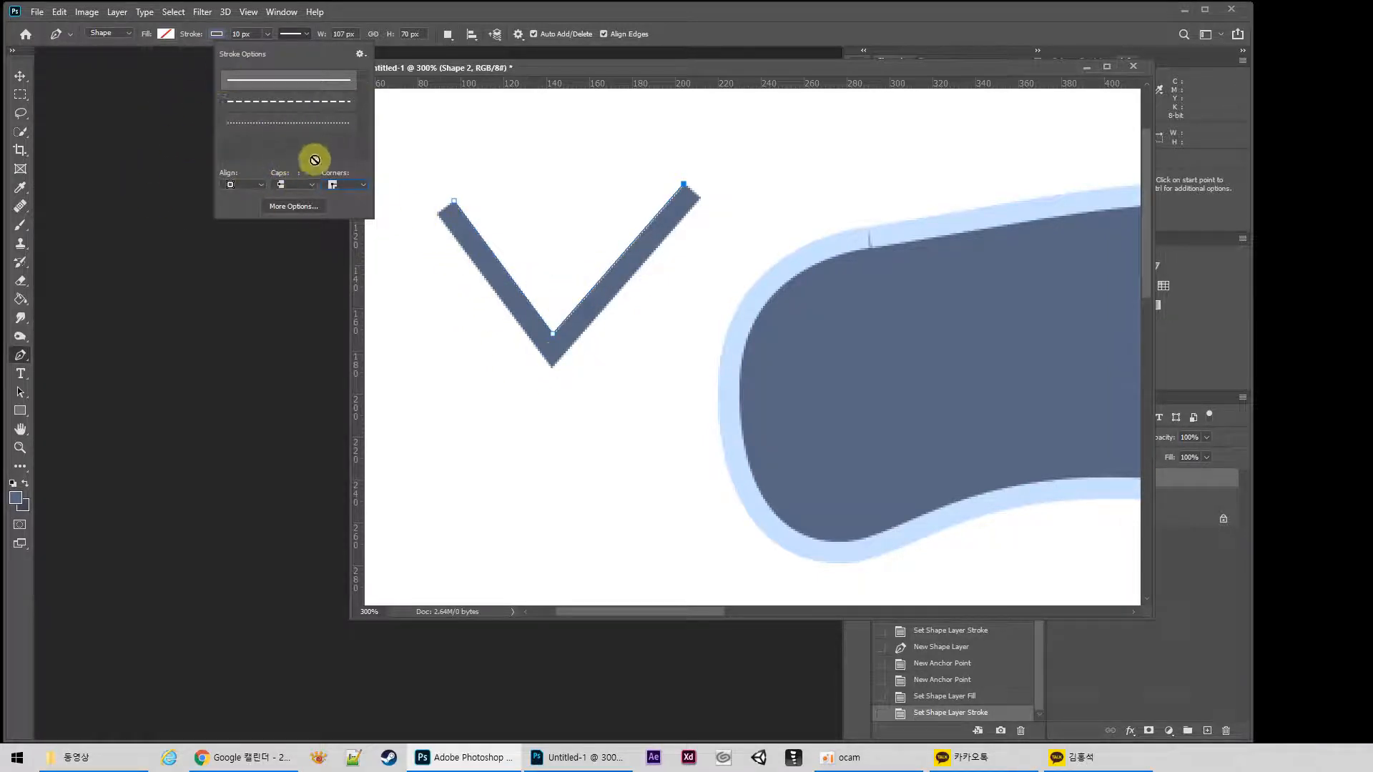
# Examine the V shape's detailed stroke settings and the available line presets at 200% view
pyautogui.moveTo(683, 67); pyautogui.dragTo(451, 78)
pyautogui.moveTo(680, 302); pyautogui.dragTo(389, 264)
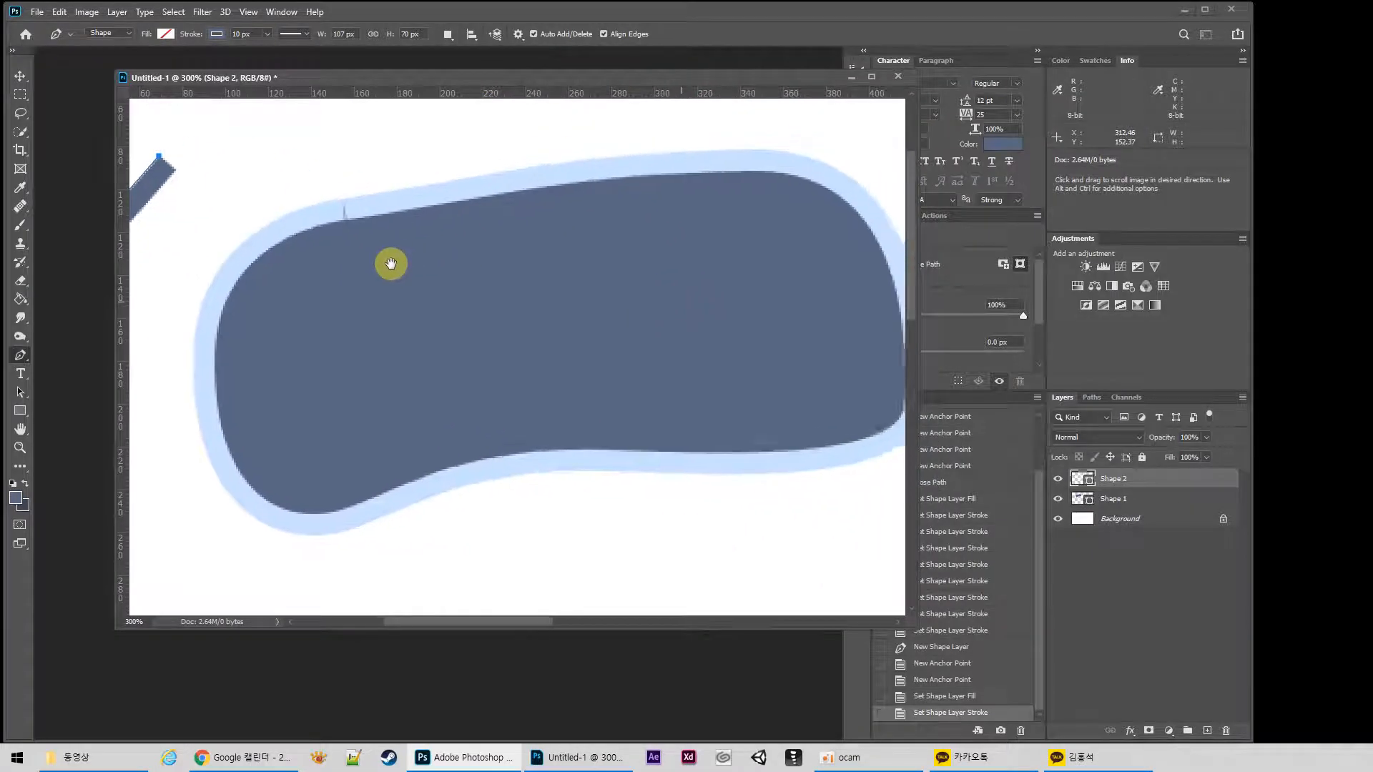
pyautogui.press('z')
pyautogui.keyDown('alt'); pyautogui.click(575, 291); pyautogui.keyUp('alt')
pyautogui.moveTo(507, 301); pyautogui.dragTo(592, 311)
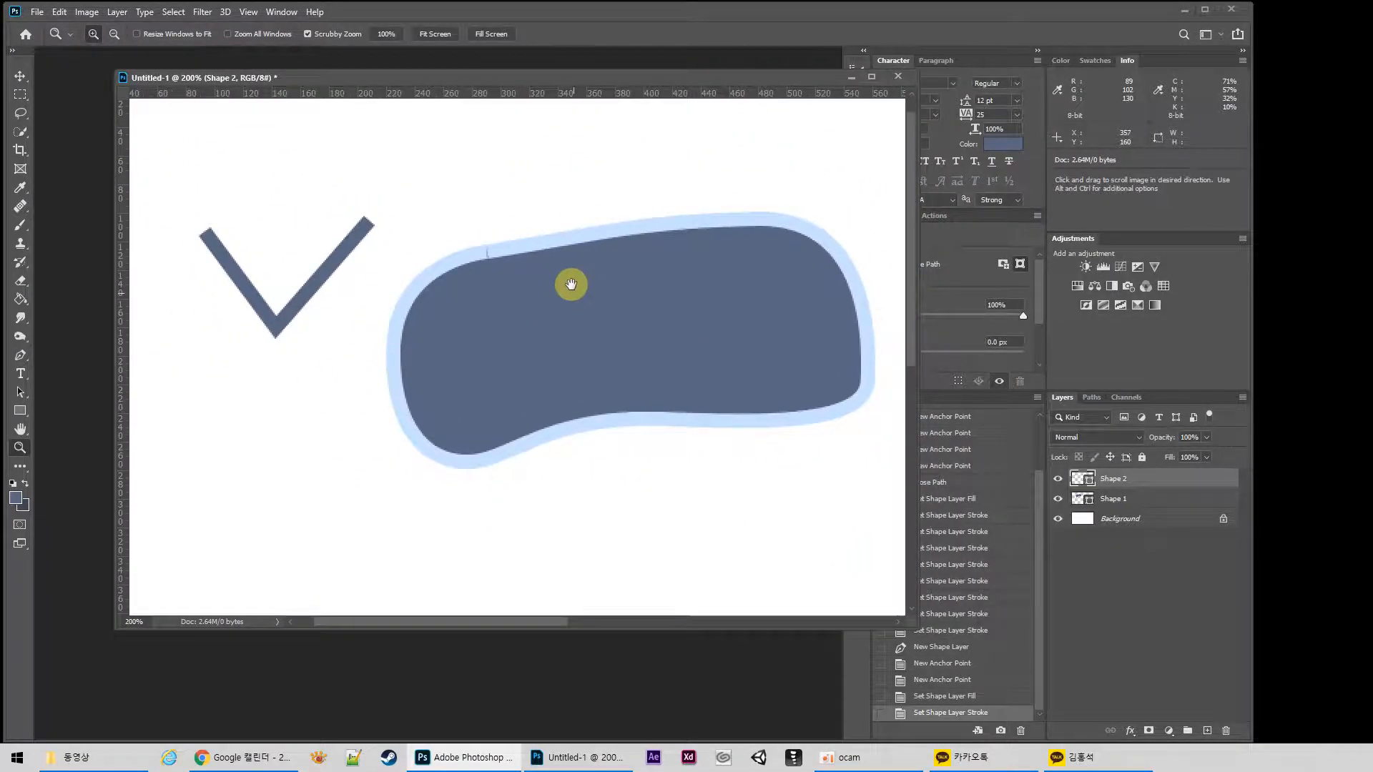
pyautogui.press('a')
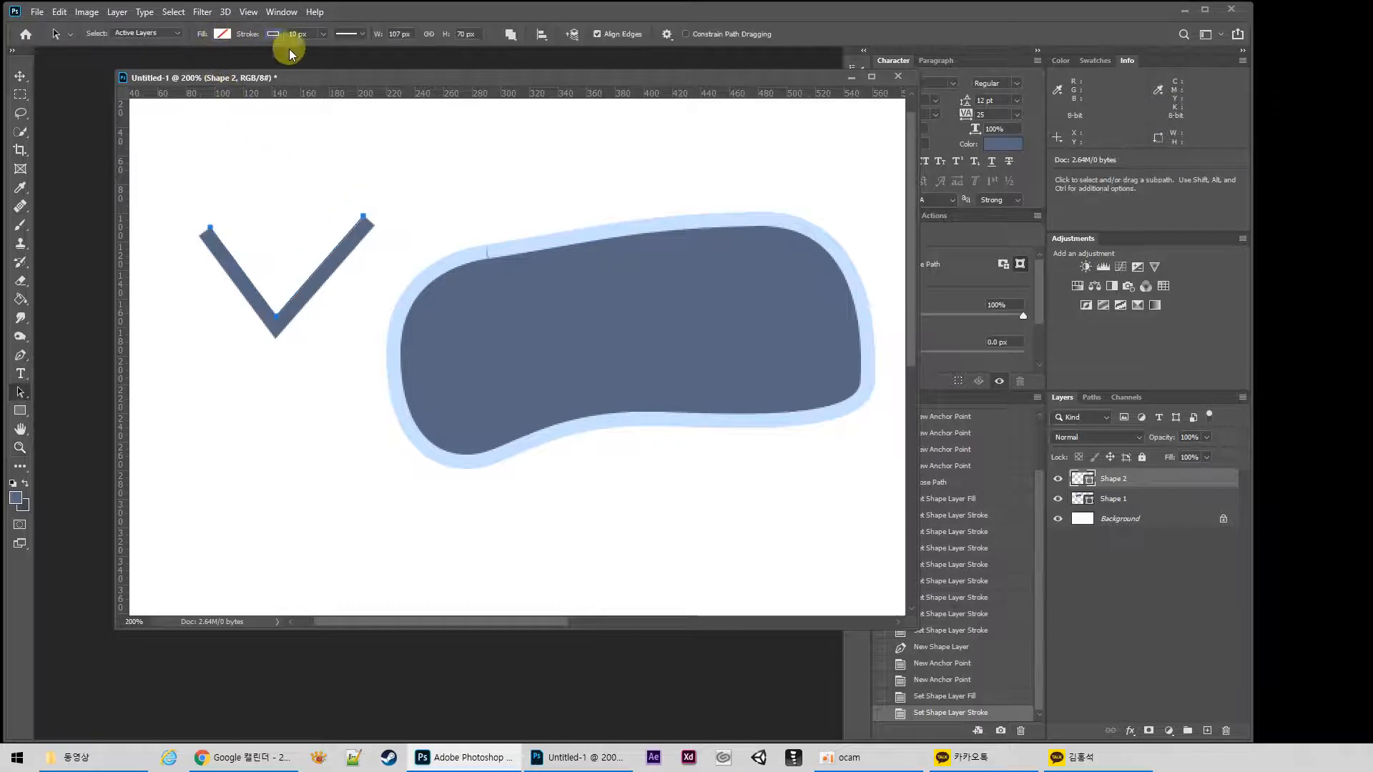
pyautogui.click(356, 33)
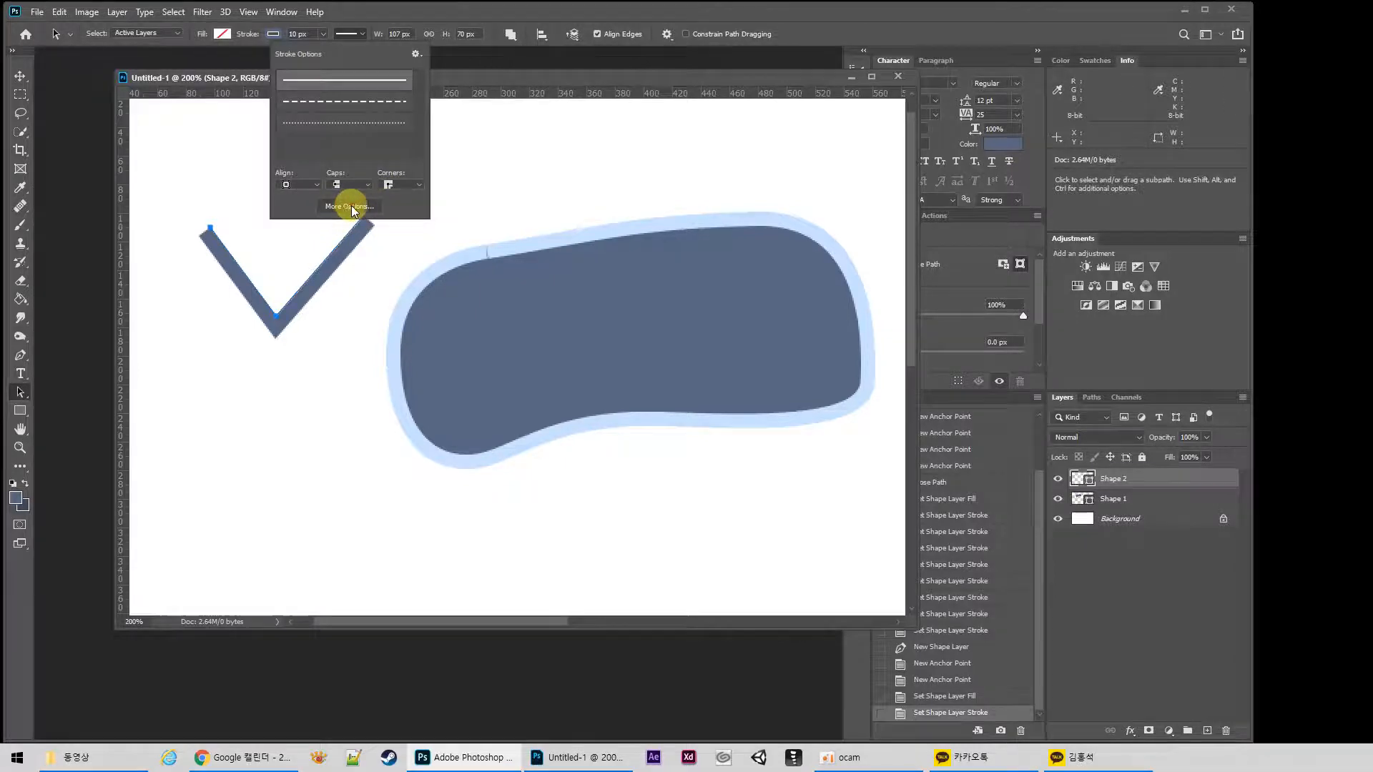
pyautogui.click(350, 206)
pyautogui.moveTo(881, 176)
pyautogui.mouseDown()
pyautogui.moveTo(531, 188)
pyautogui.moveTo(226, 173)
pyautogui.mouseUp()
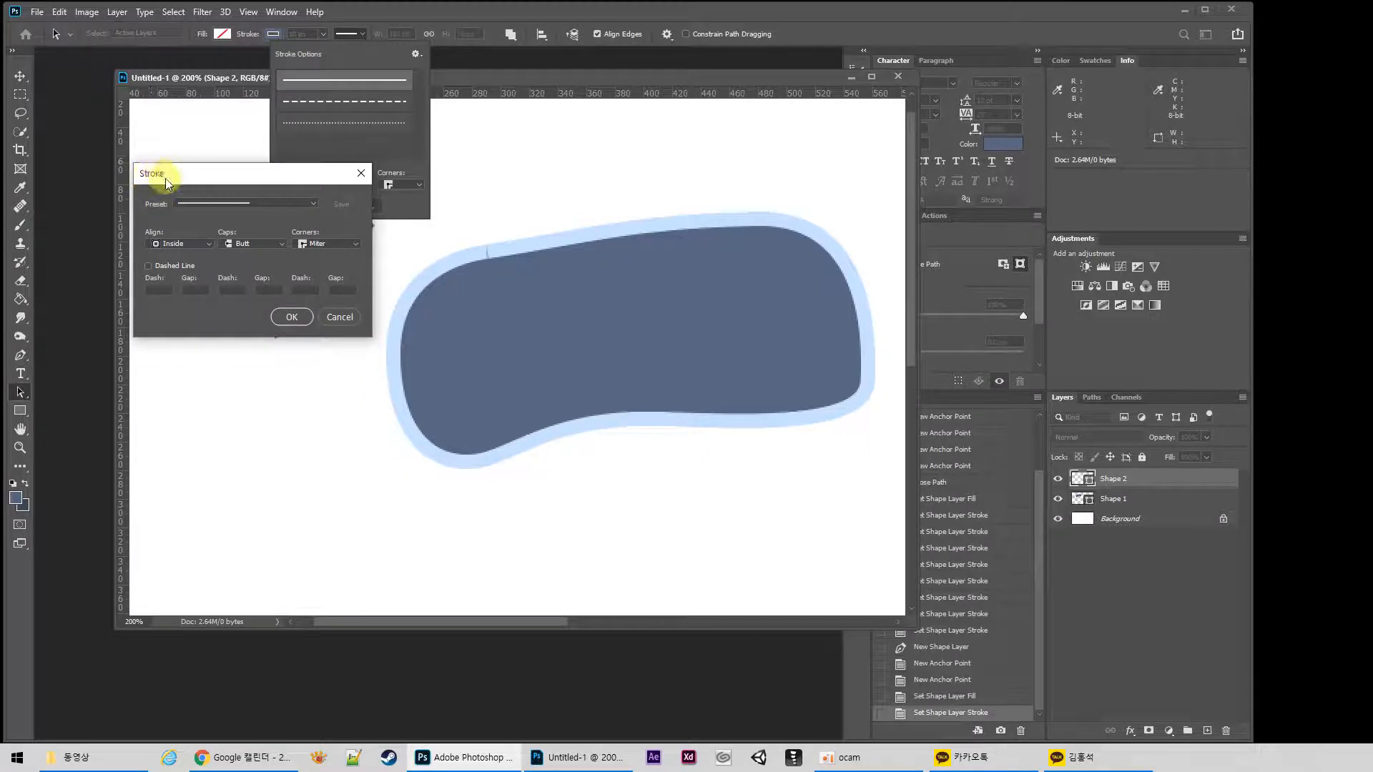
pyautogui.click(236, 205)
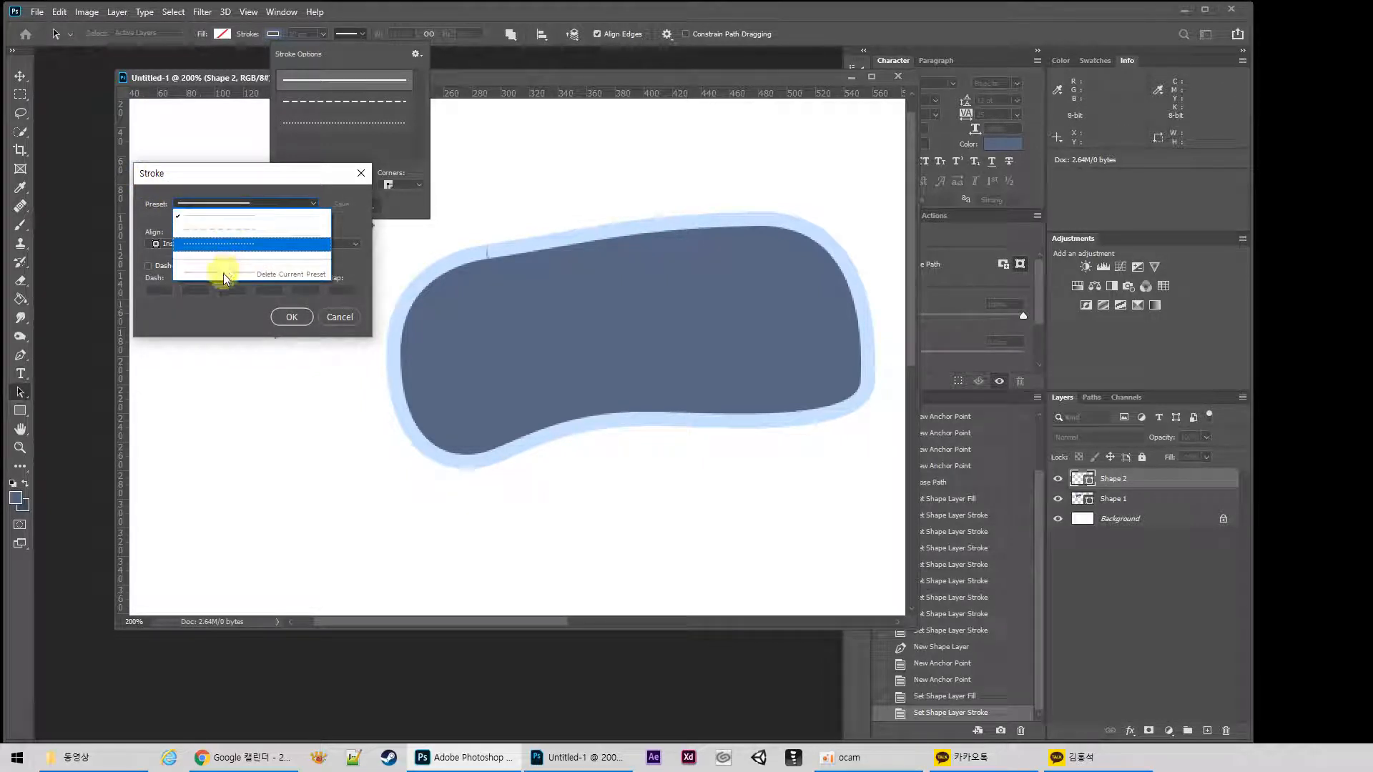
pyautogui.click(243, 202)
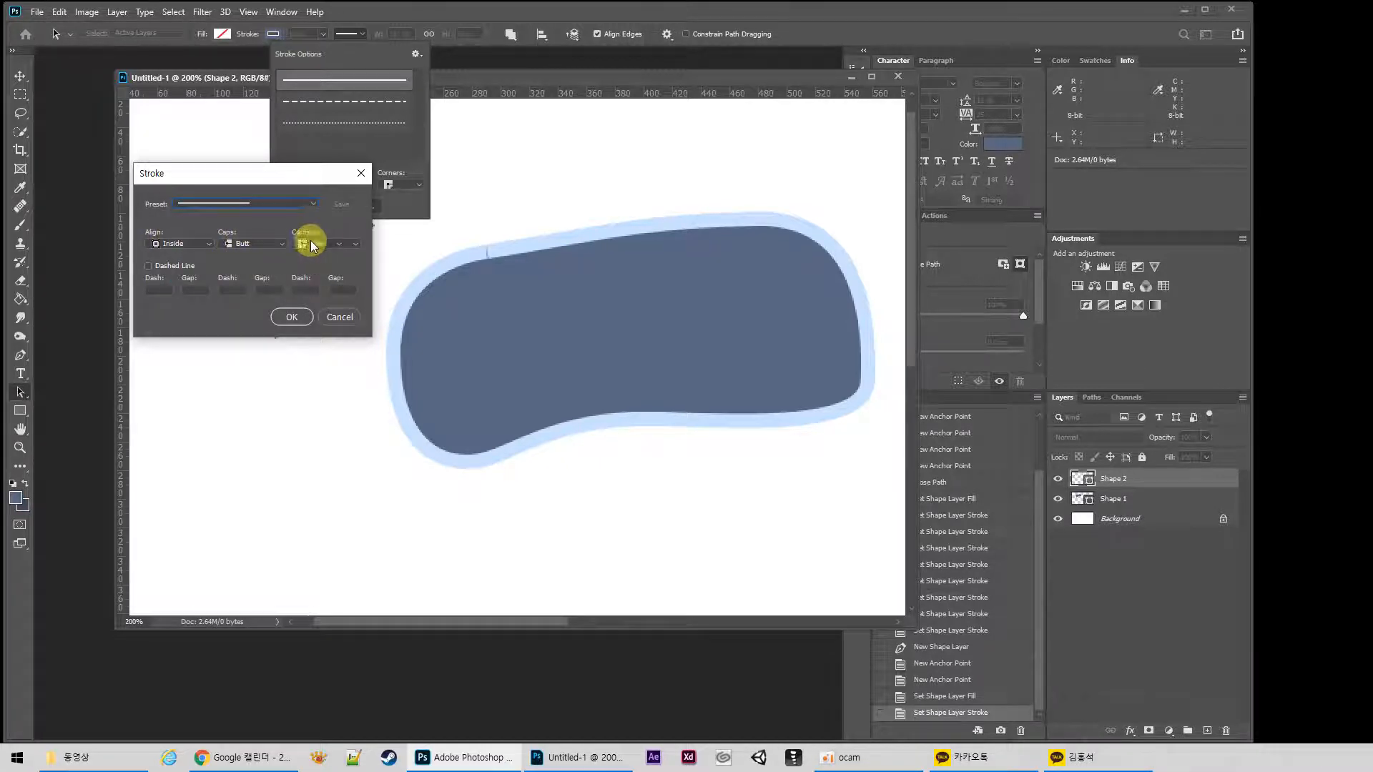
# Turn the V shape's solid stroke into a dashed line using the dashed preset
pyautogui.click(154, 268)
pyautogui.click(292, 317)
pyautogui.click(350, 104)
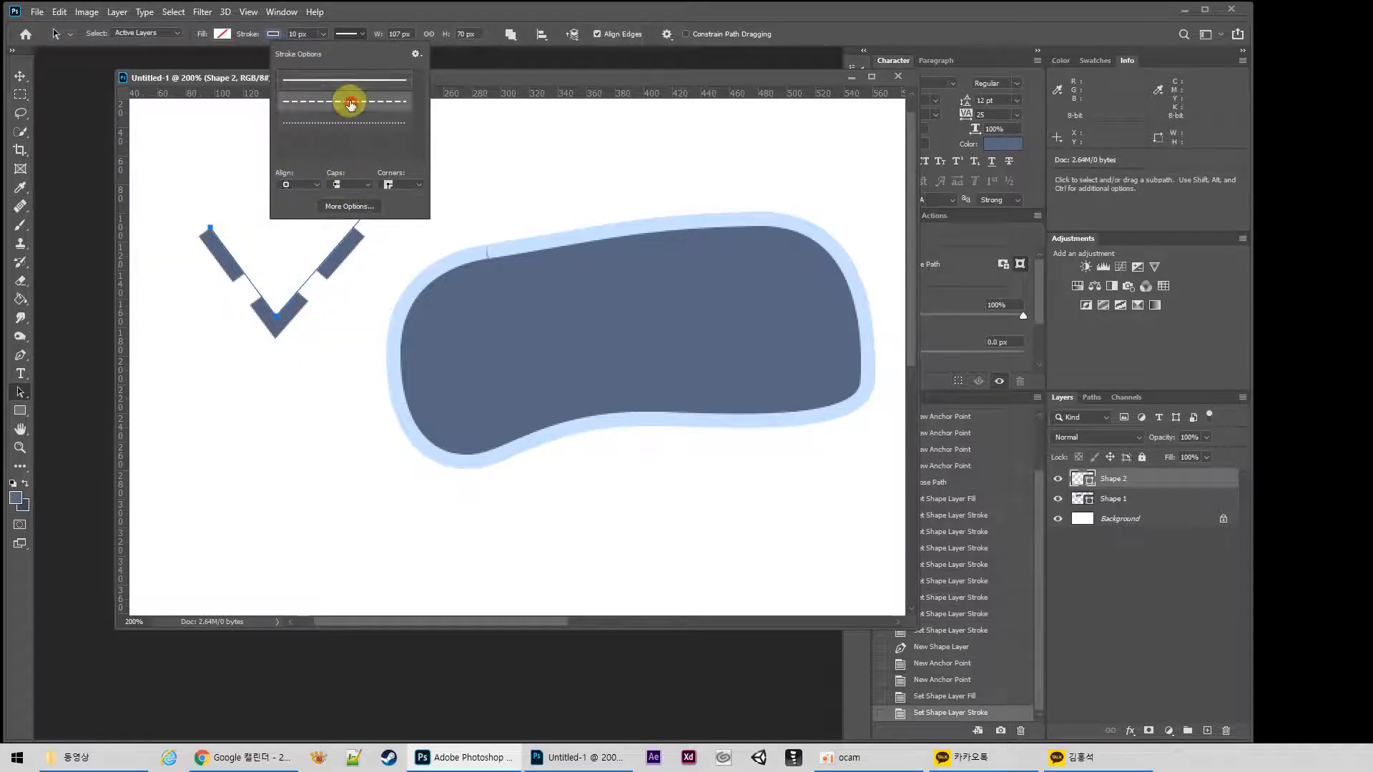
pyautogui.click(457, 87)
# Apply the dashed line preset to the blob on the Shape 1 layer and open its detailed stroke settings
pyautogui.click(1133, 498)
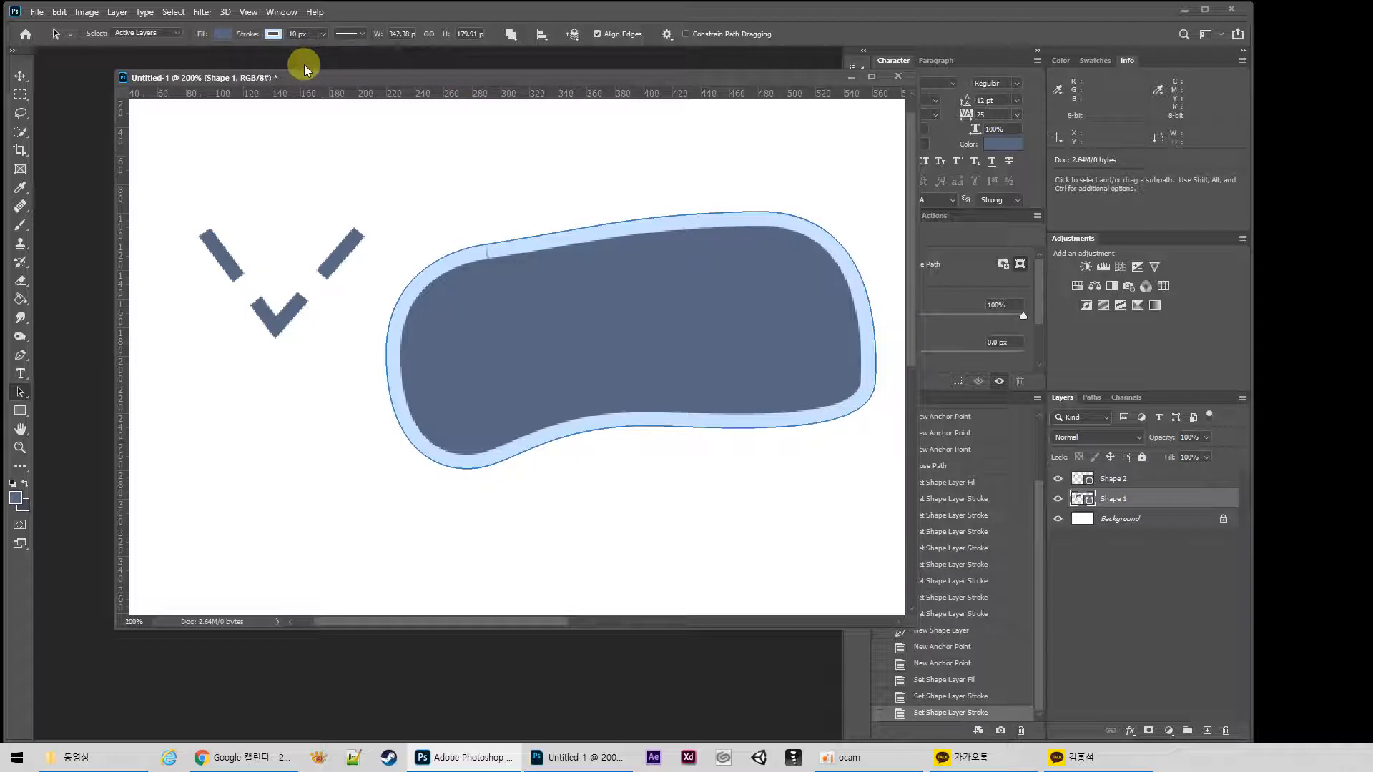
pyautogui.click(350, 34)
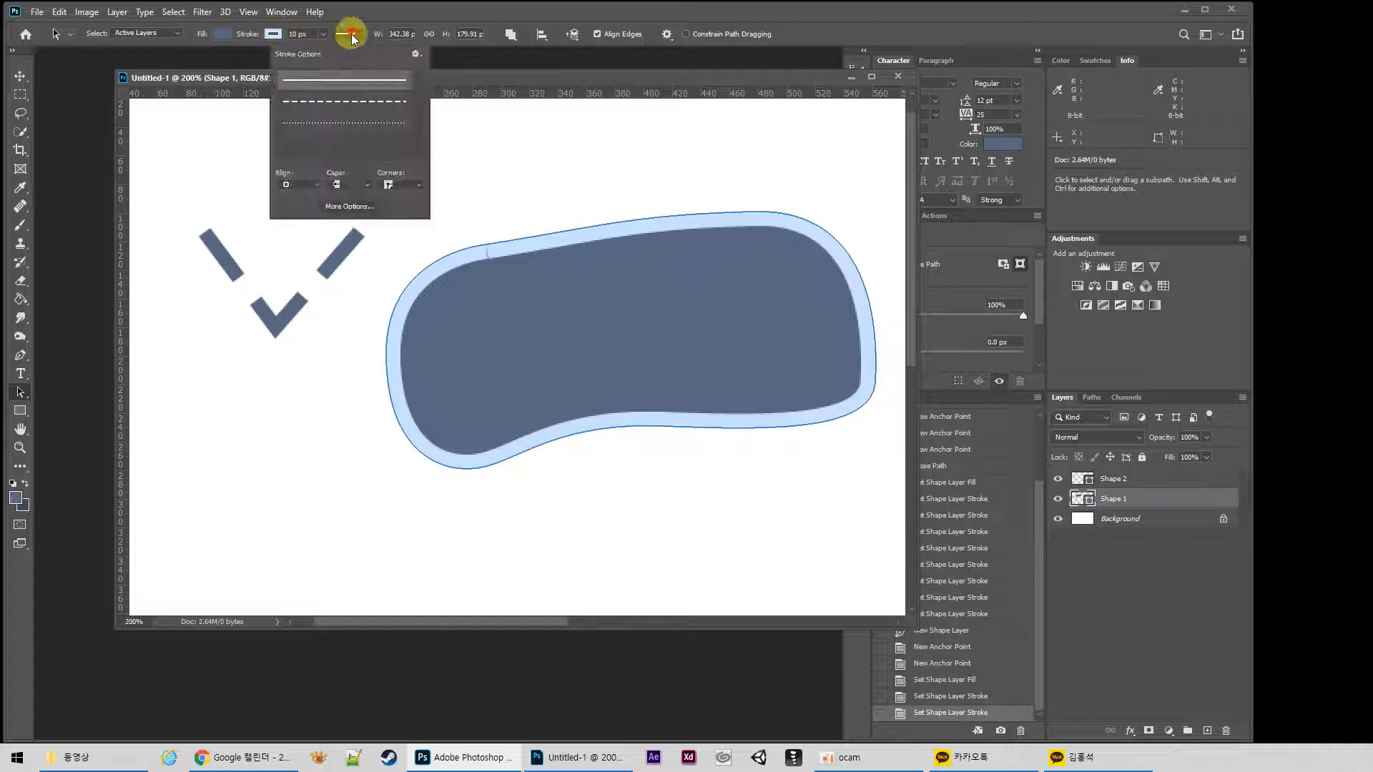
pyautogui.click(344, 102)
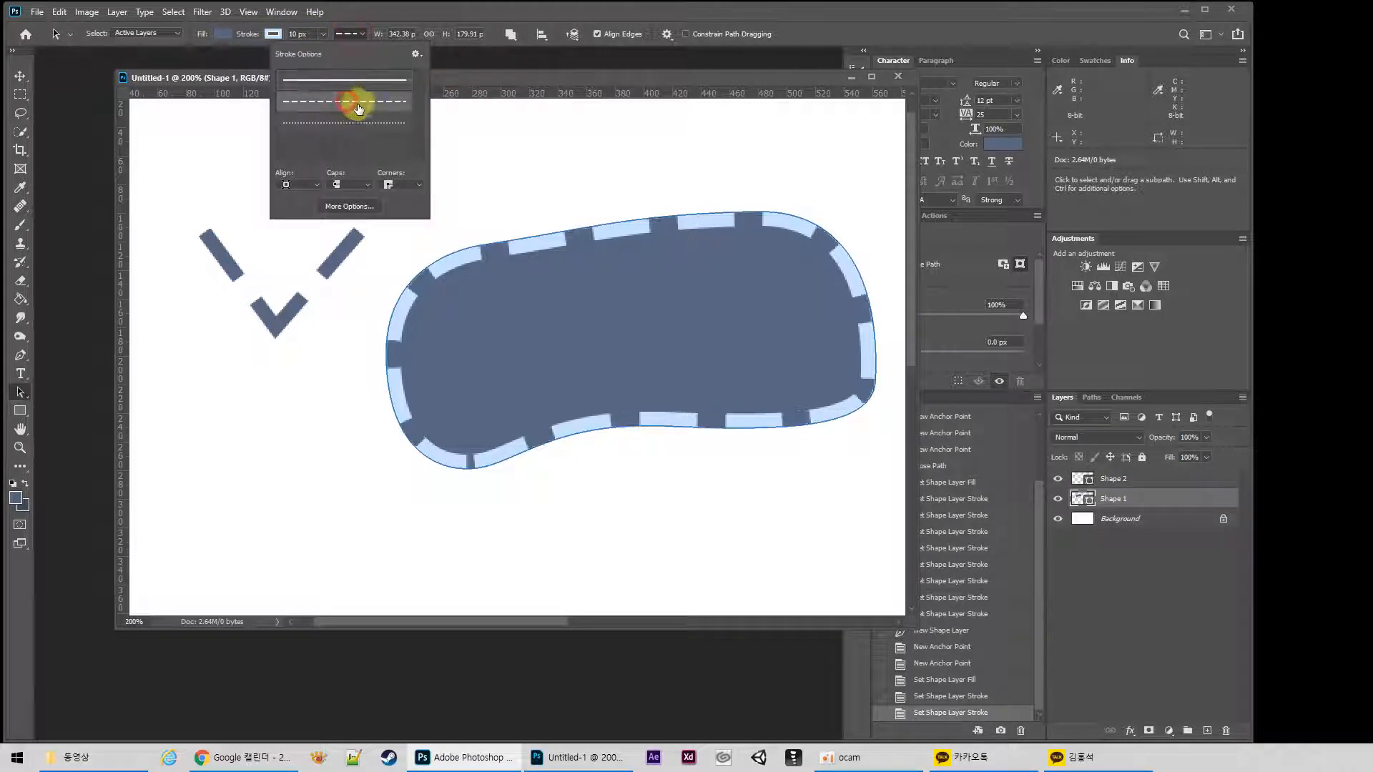
pyautogui.click(349, 207)
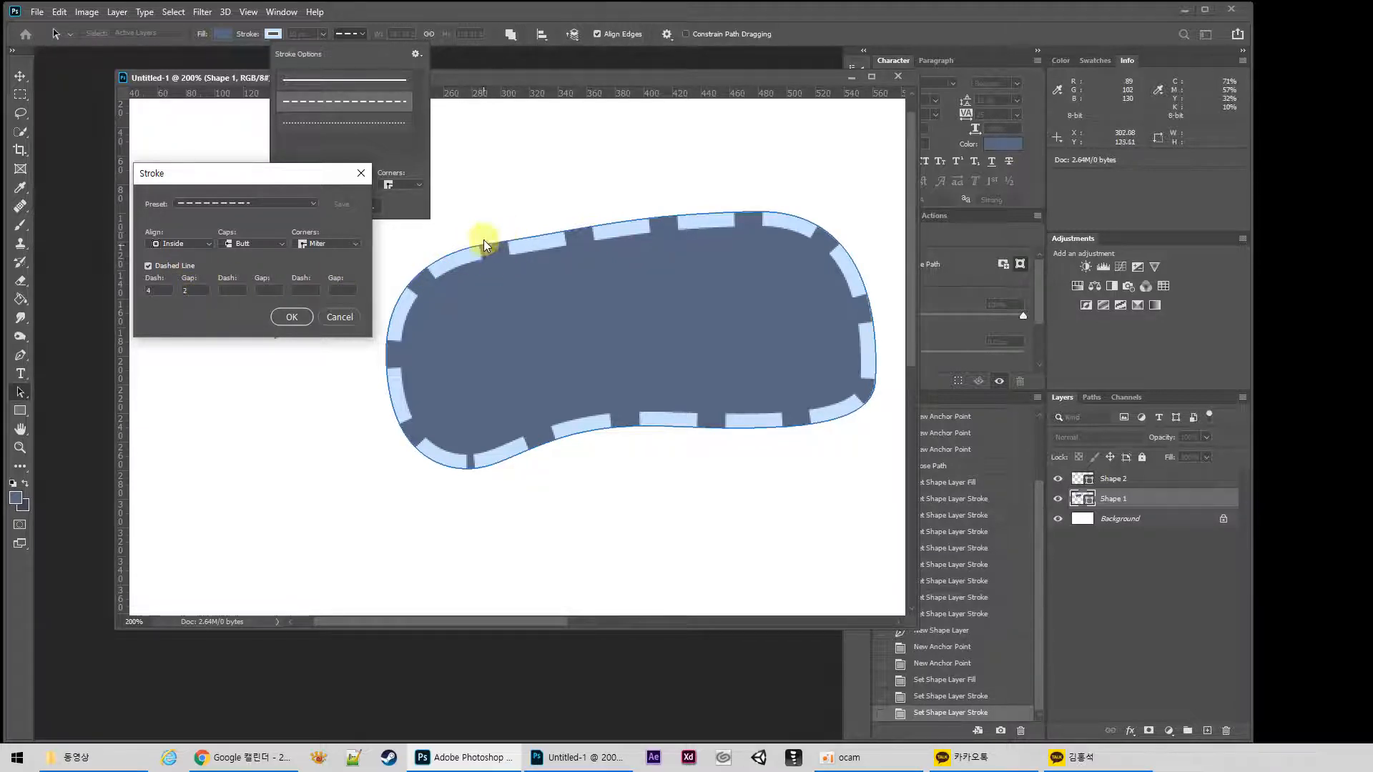
# Try a dash length of 8, then a dash of 2 with a gap of 6, on the blob's stroke
pyautogui.doubleClick(163, 292)
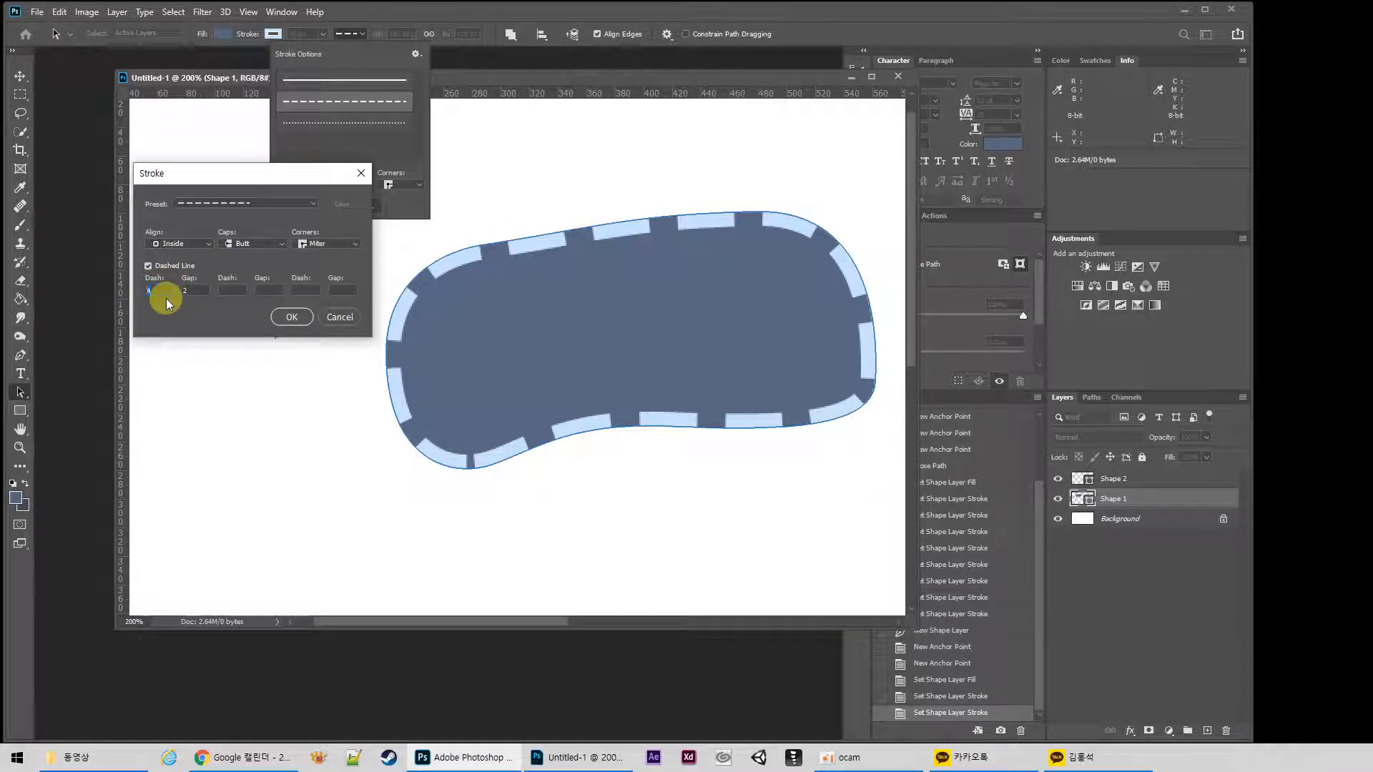
pyautogui.write('8')
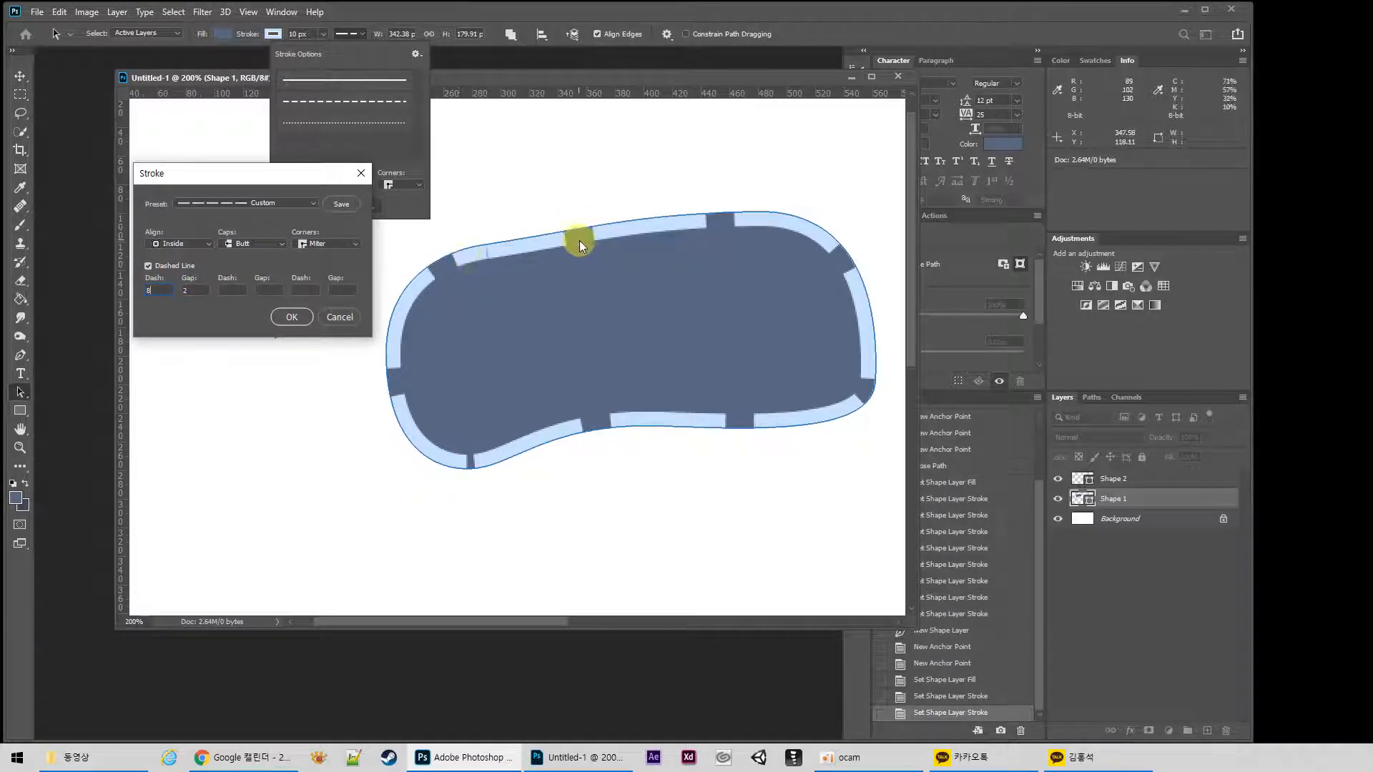
pyautogui.moveTo(159, 289); pyautogui.dragTo(130, 298)
pyautogui.write('2')
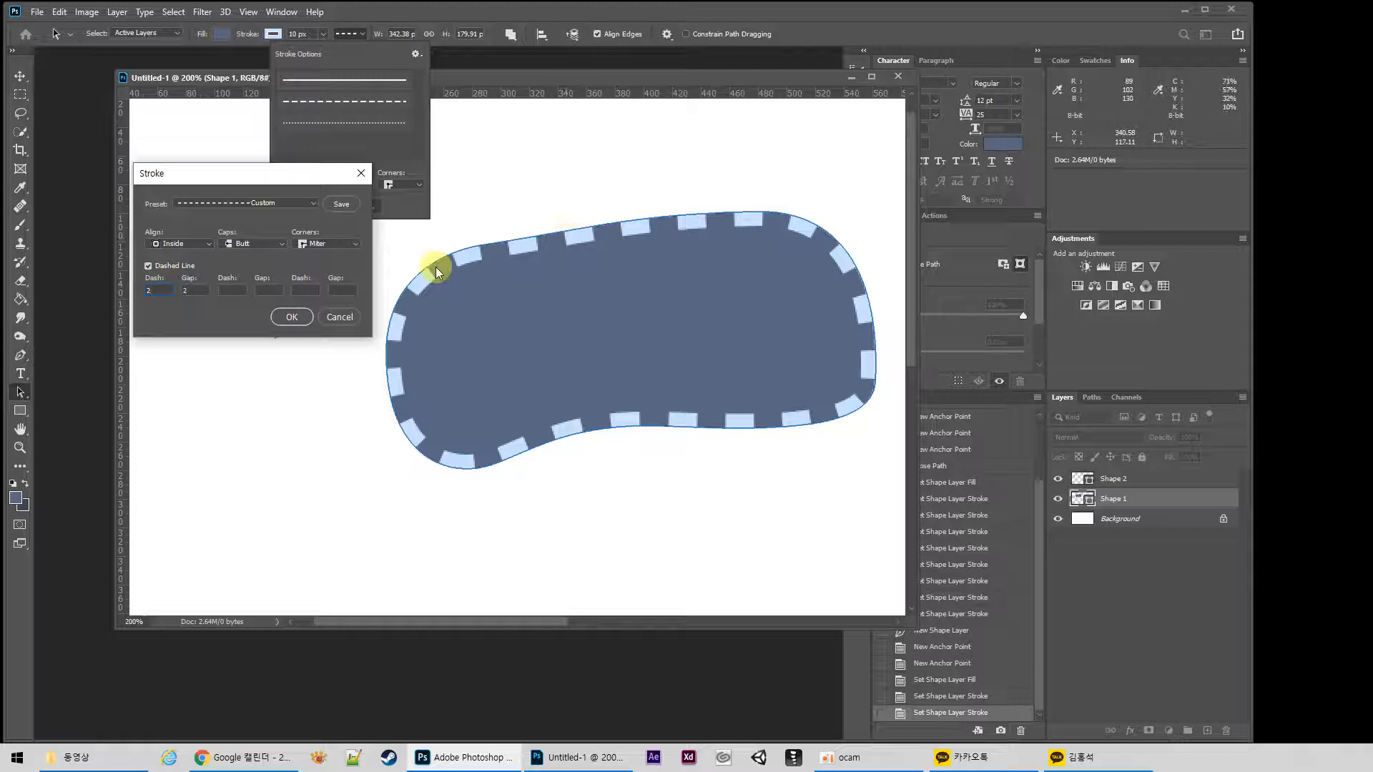
pyautogui.click(193, 289)
pyautogui.write('6')
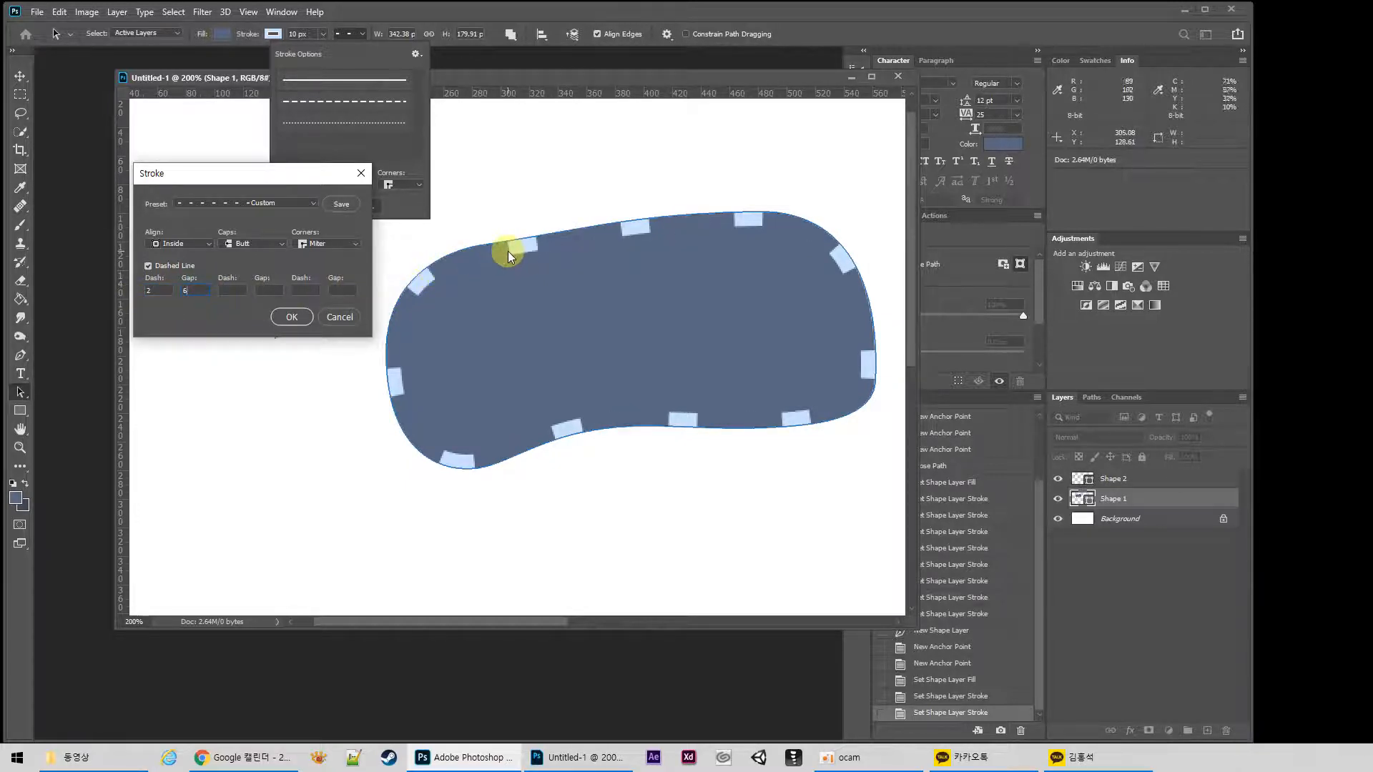
# Set the first dash to 3 and the first gap to 2 for the blob's stroke
pyautogui.doubleClick(190, 290)
pyautogui.doubleClick(153, 290)
pyautogui.write('3')
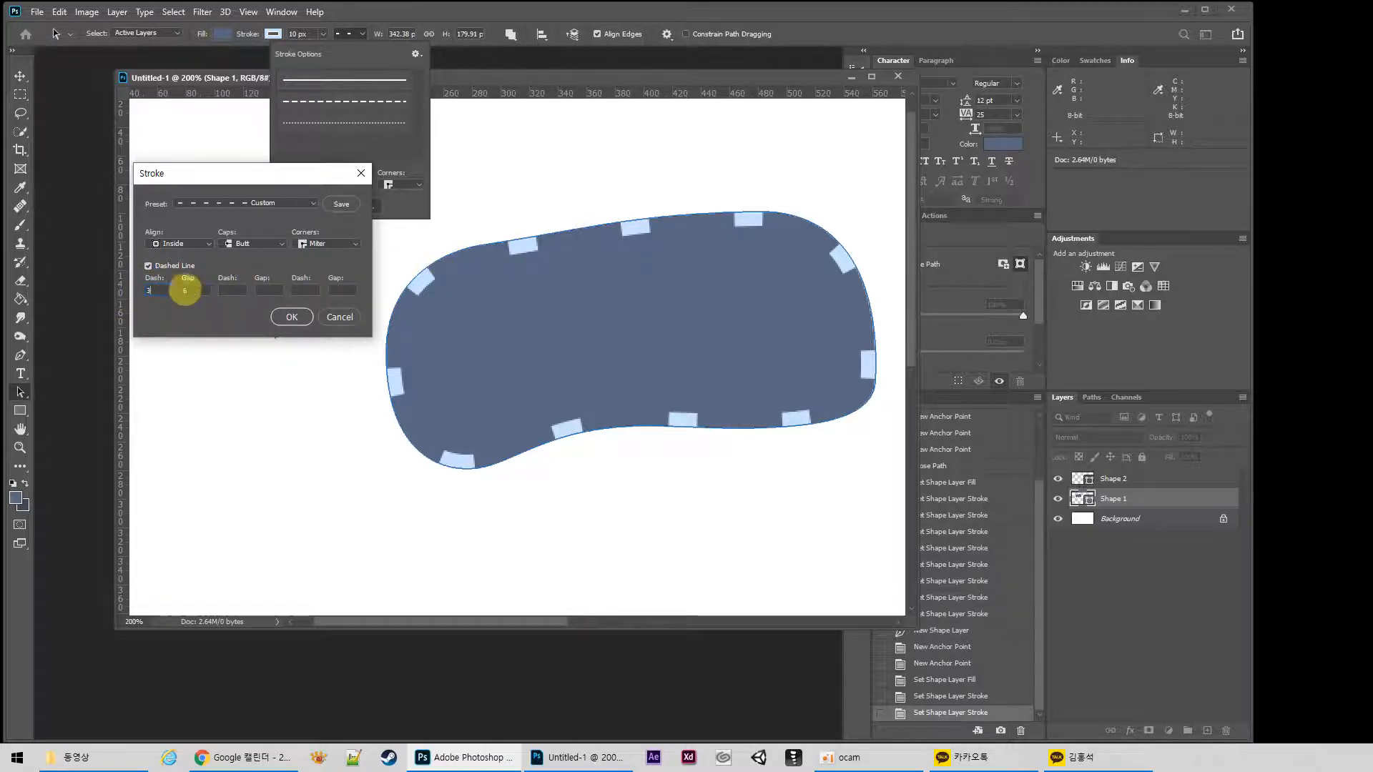
pyautogui.doubleClick(184, 289)
pyautogui.write('2')
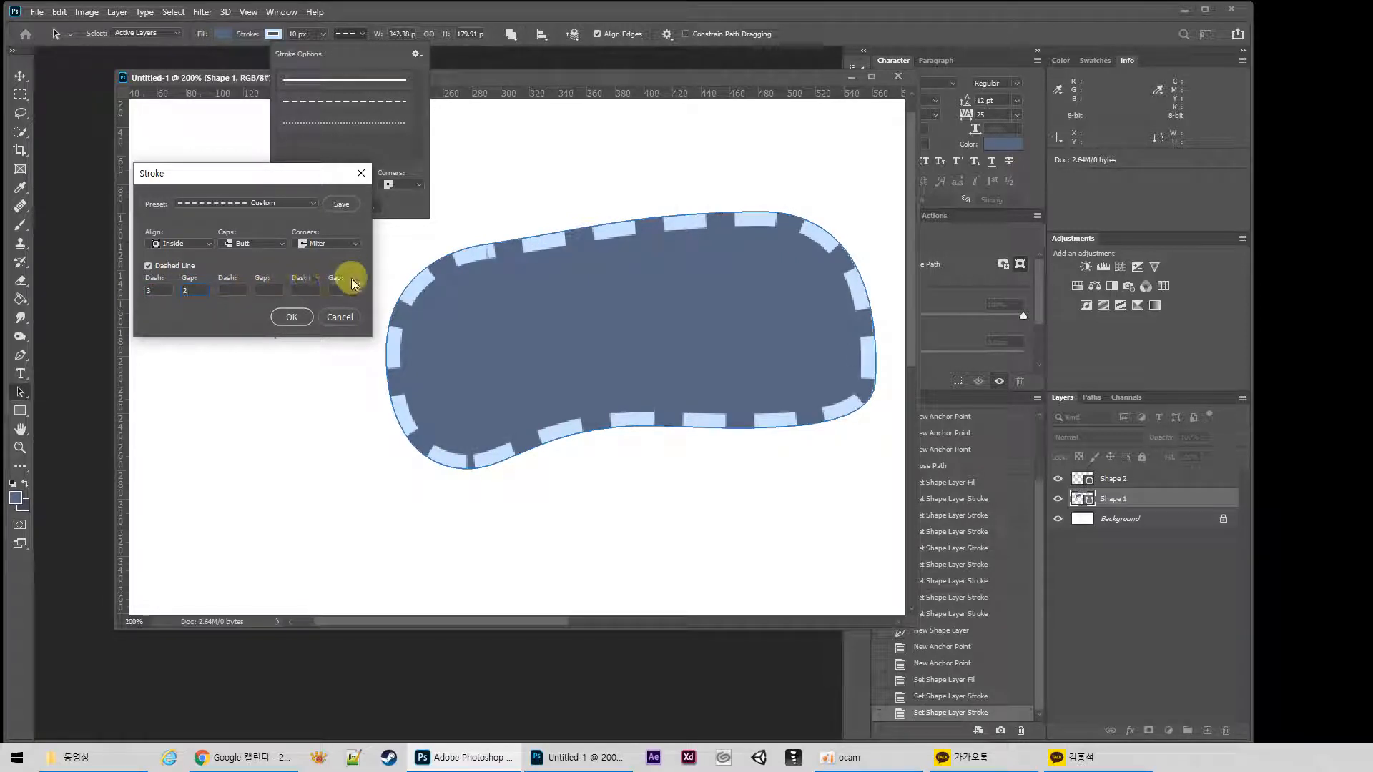
# Extend the dash pattern with a second dash of 3 and gap of 2, and a third dash of 6 and gap of 5
pyautogui.click(243, 291)
pyautogui.write('3')
pyautogui.click(267, 289)
pyautogui.write('2')
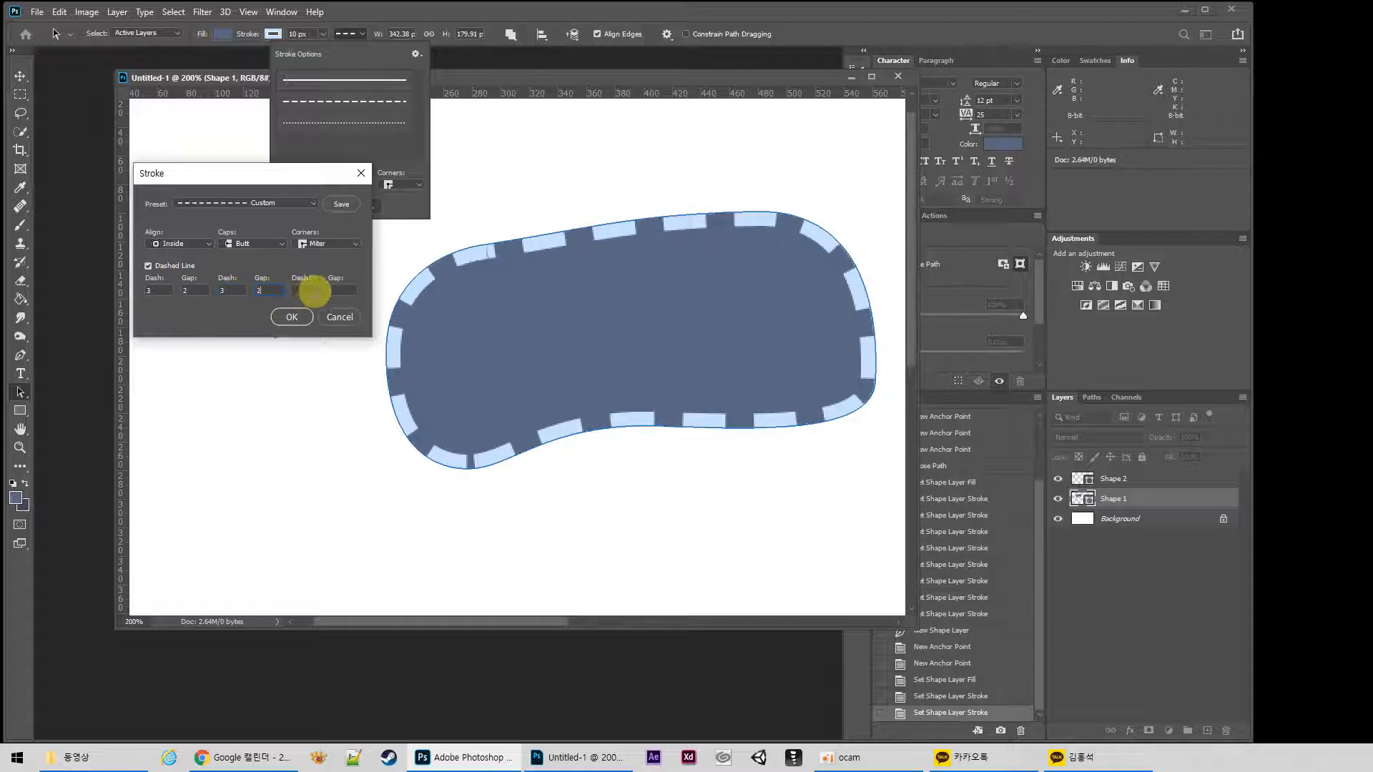
pyautogui.write('6')
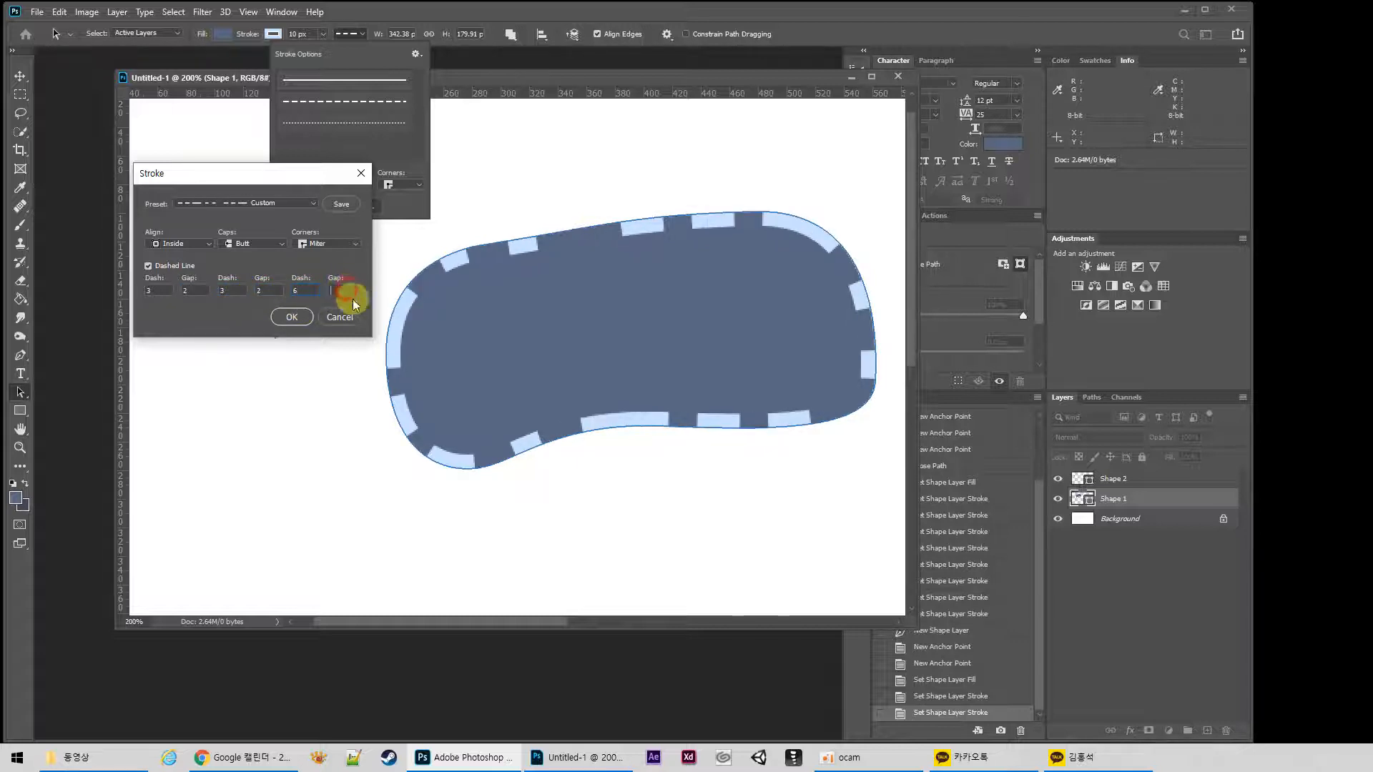
pyautogui.write('5')
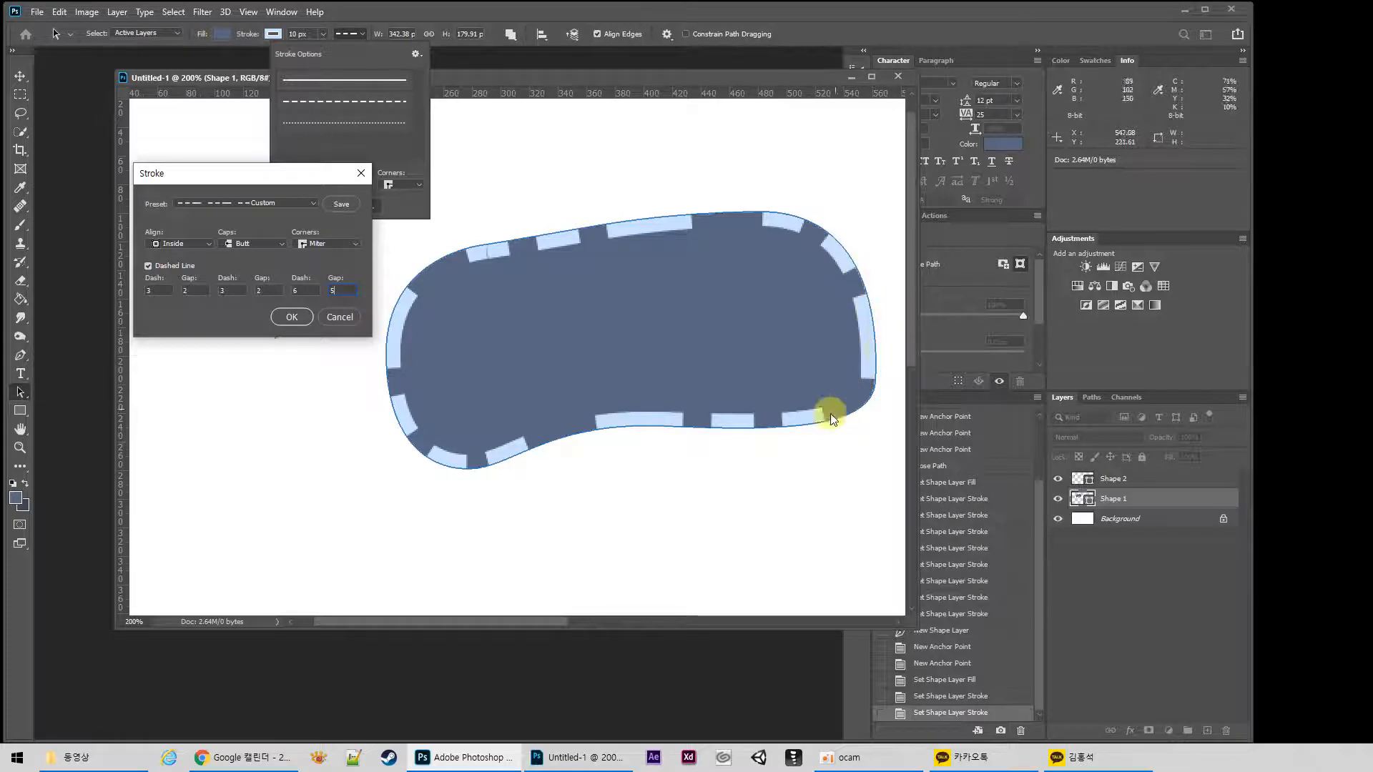
# Set the blob stroke's second dash to 4 and second gap to 1
pyautogui.click(229, 291)
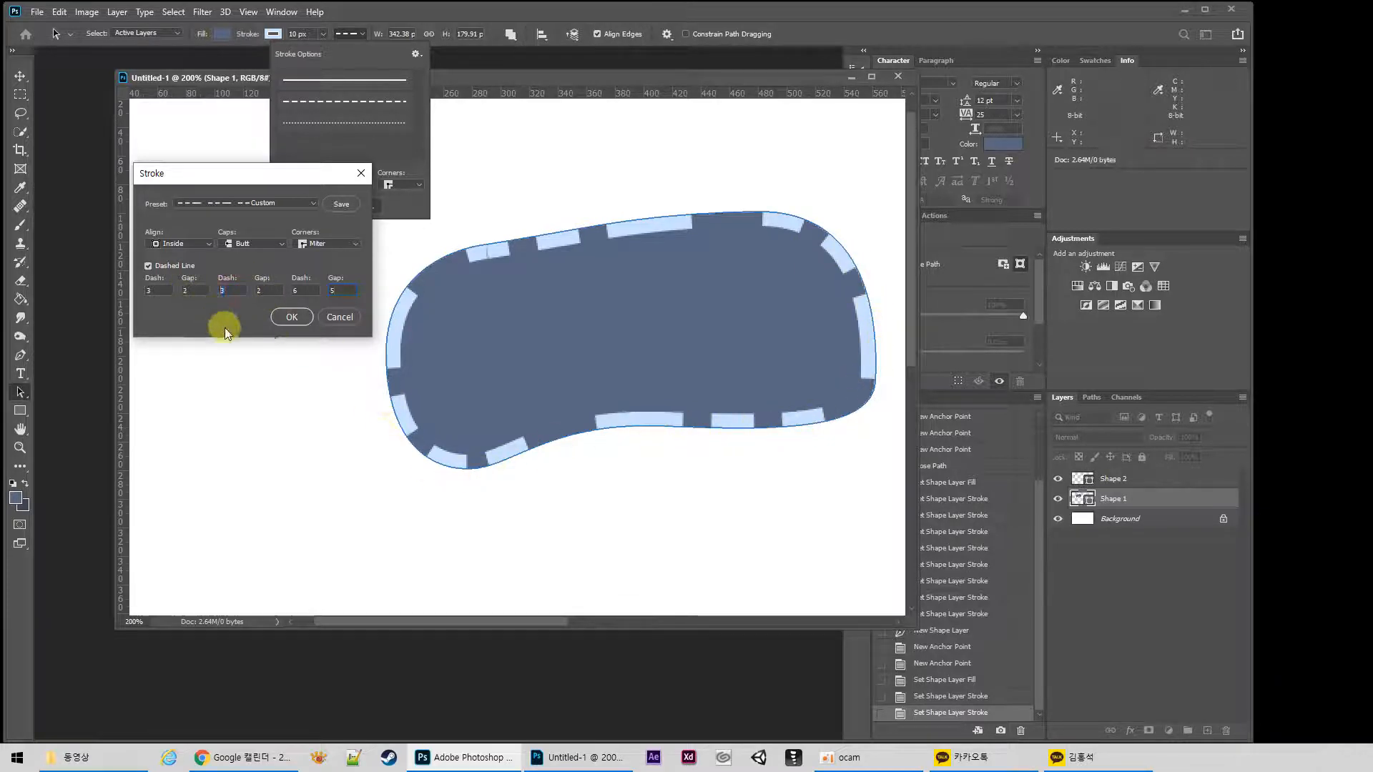
pyautogui.write('4')
pyautogui.click(269, 290)
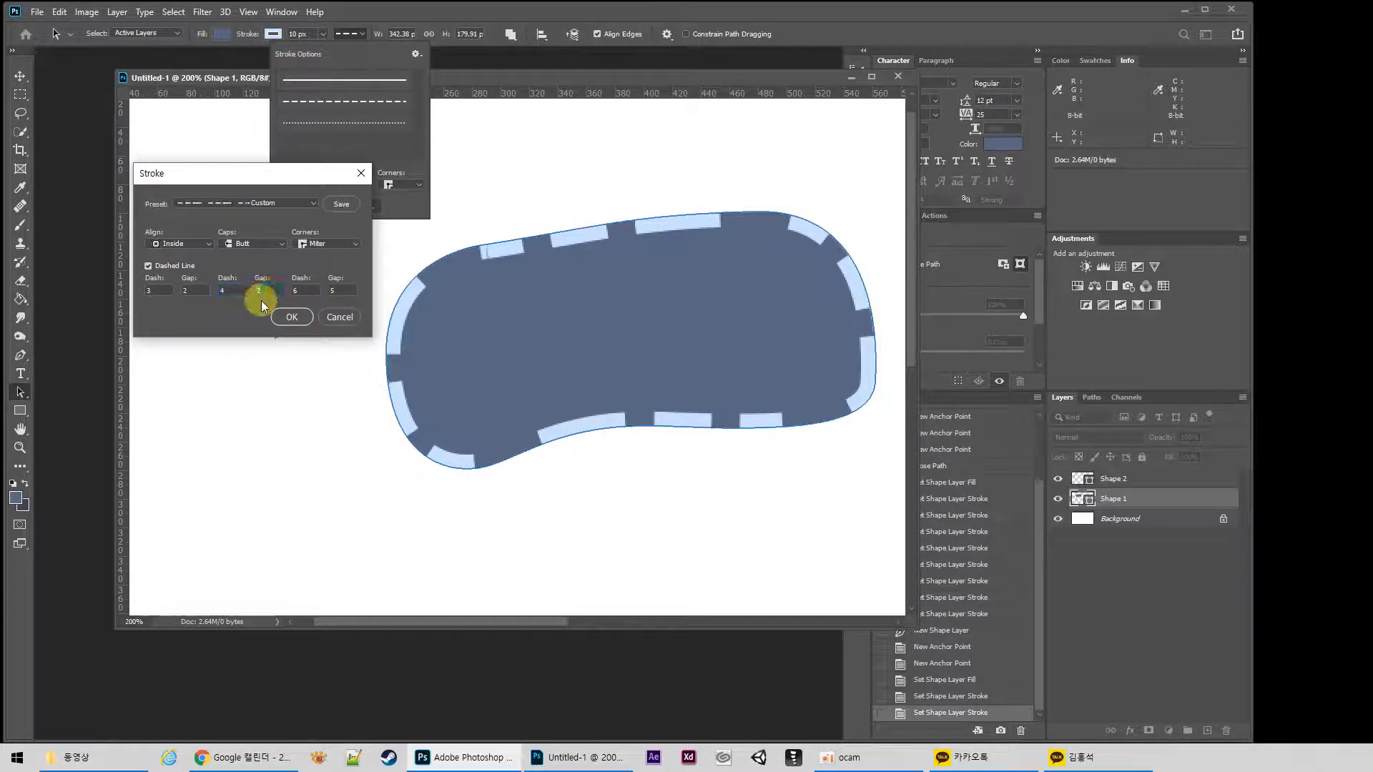
pyautogui.write('1')
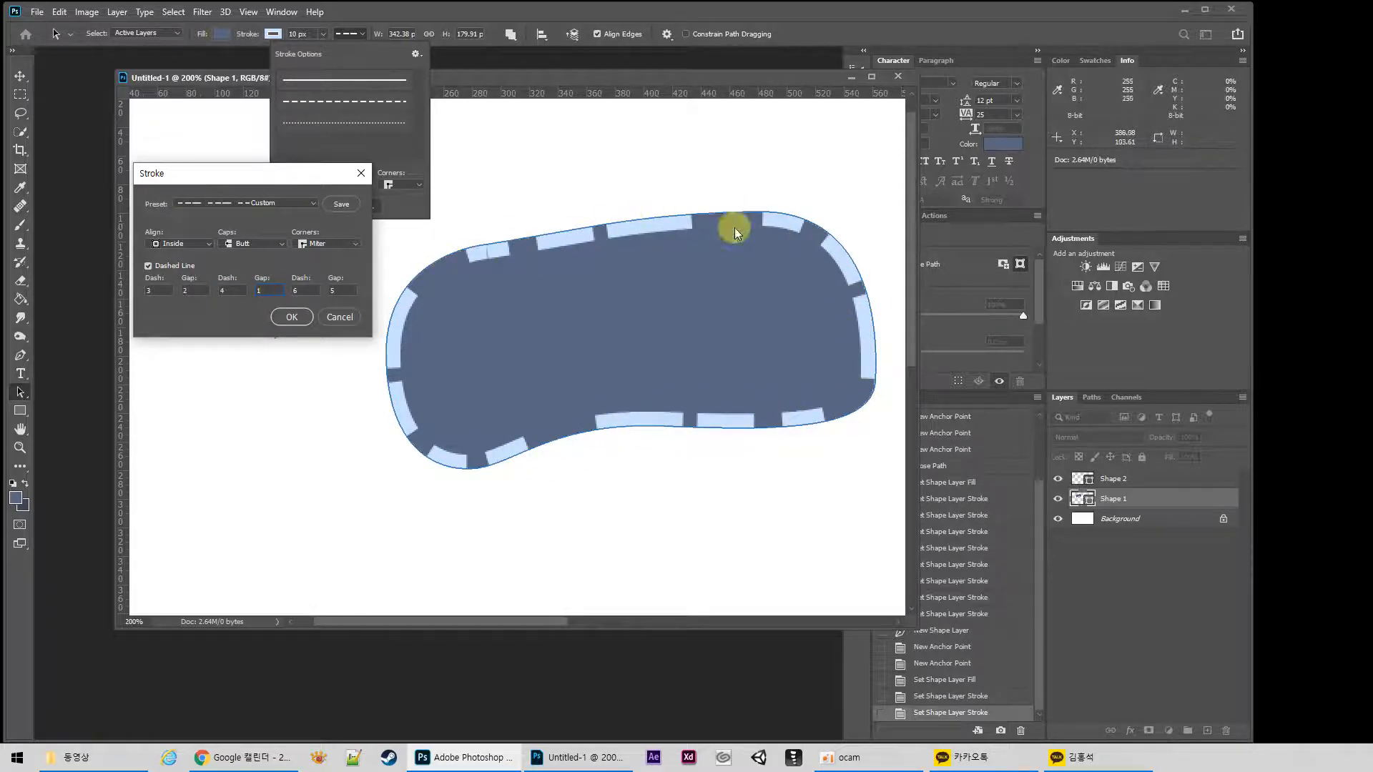
# Clear the second and third dash and gap values of the blob's stroke and apply the remaining 3 and 2 pattern
pyautogui.click(229, 290)
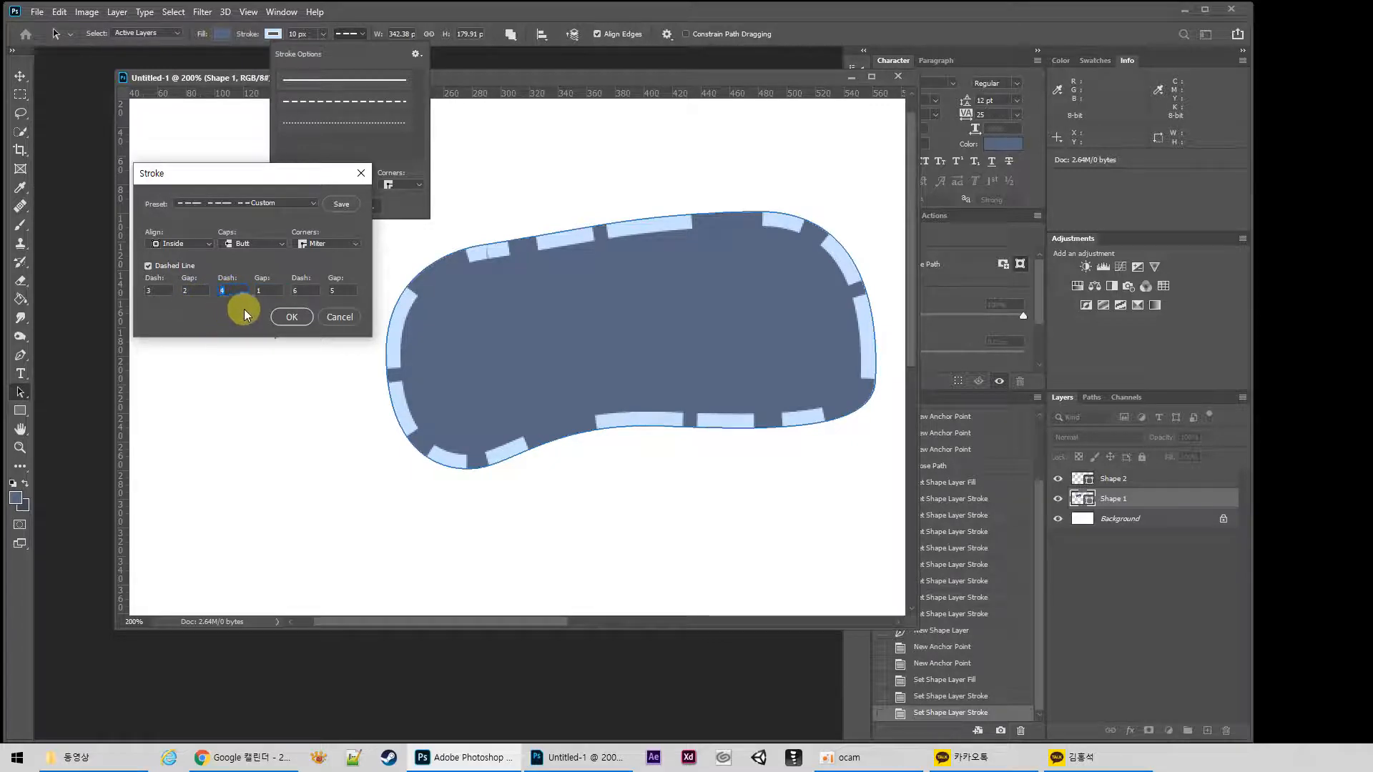
pyautogui.press('BackSpace')
pyautogui.click(272, 290)
pyautogui.press('BackSpace')
pyautogui.click(309, 291)
pyautogui.press('BackSpace')
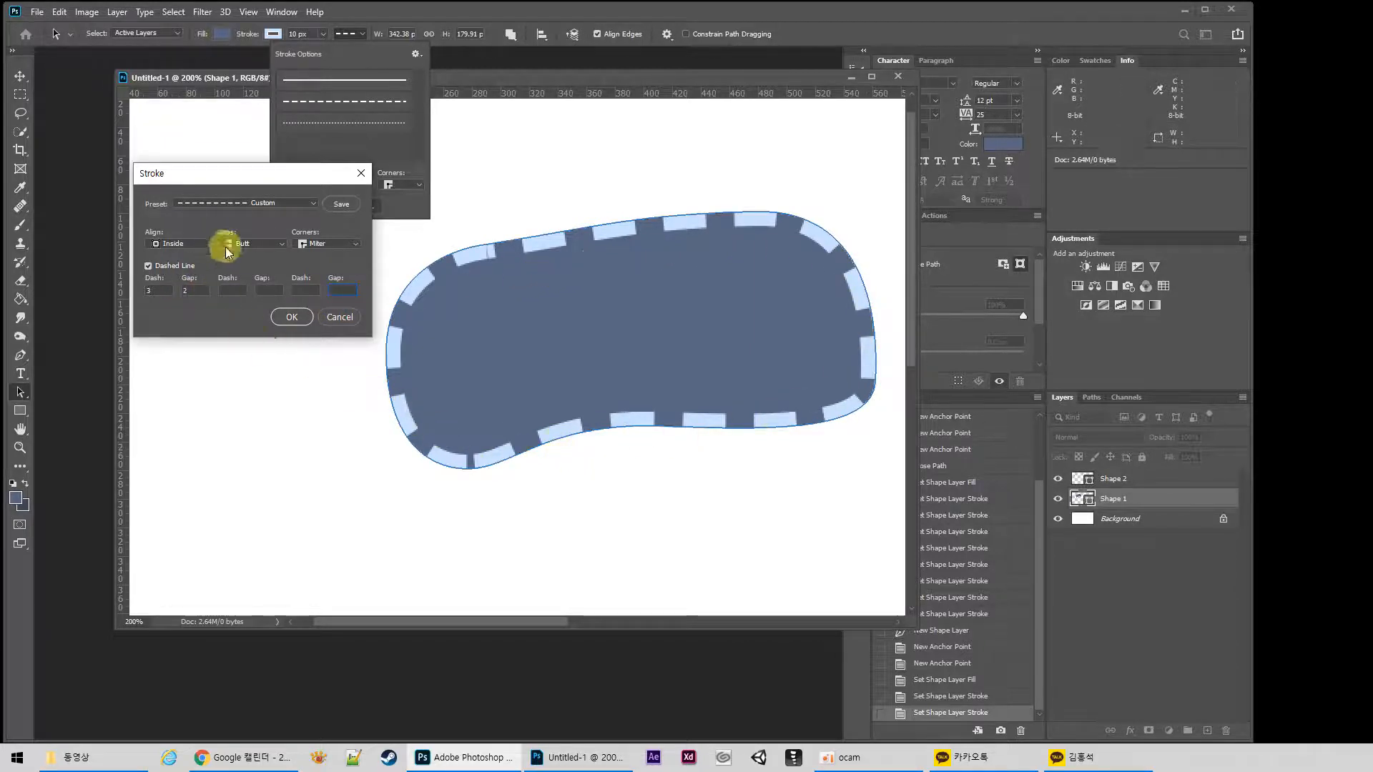
pyautogui.click(301, 317)
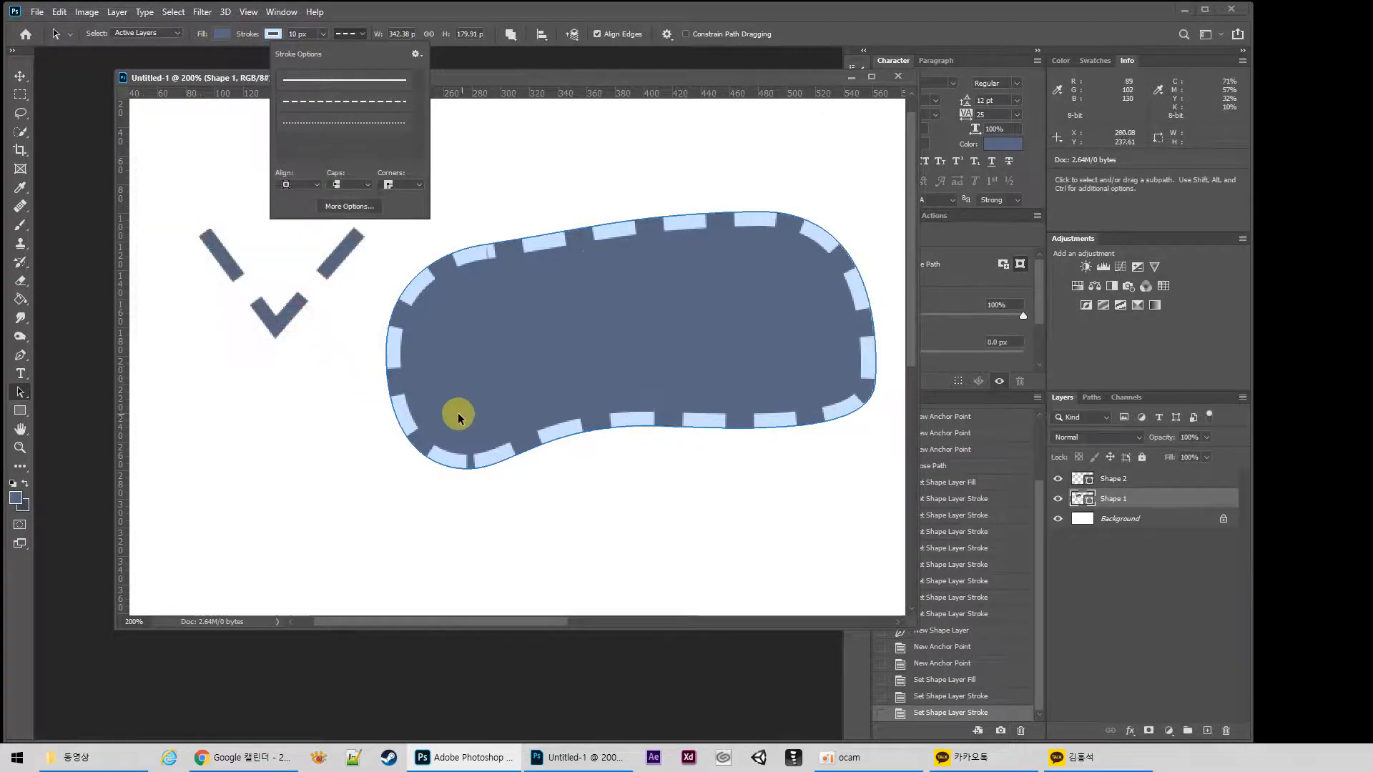
# Draw a rounded rectangle about 292 by 344 px beside the blob and a larger one about 334 by 392 px around it
pyautogui.press('z')
pyautogui.keyDown('alt'); pyautogui.click(500, 331); pyautogui.keyUp('alt')
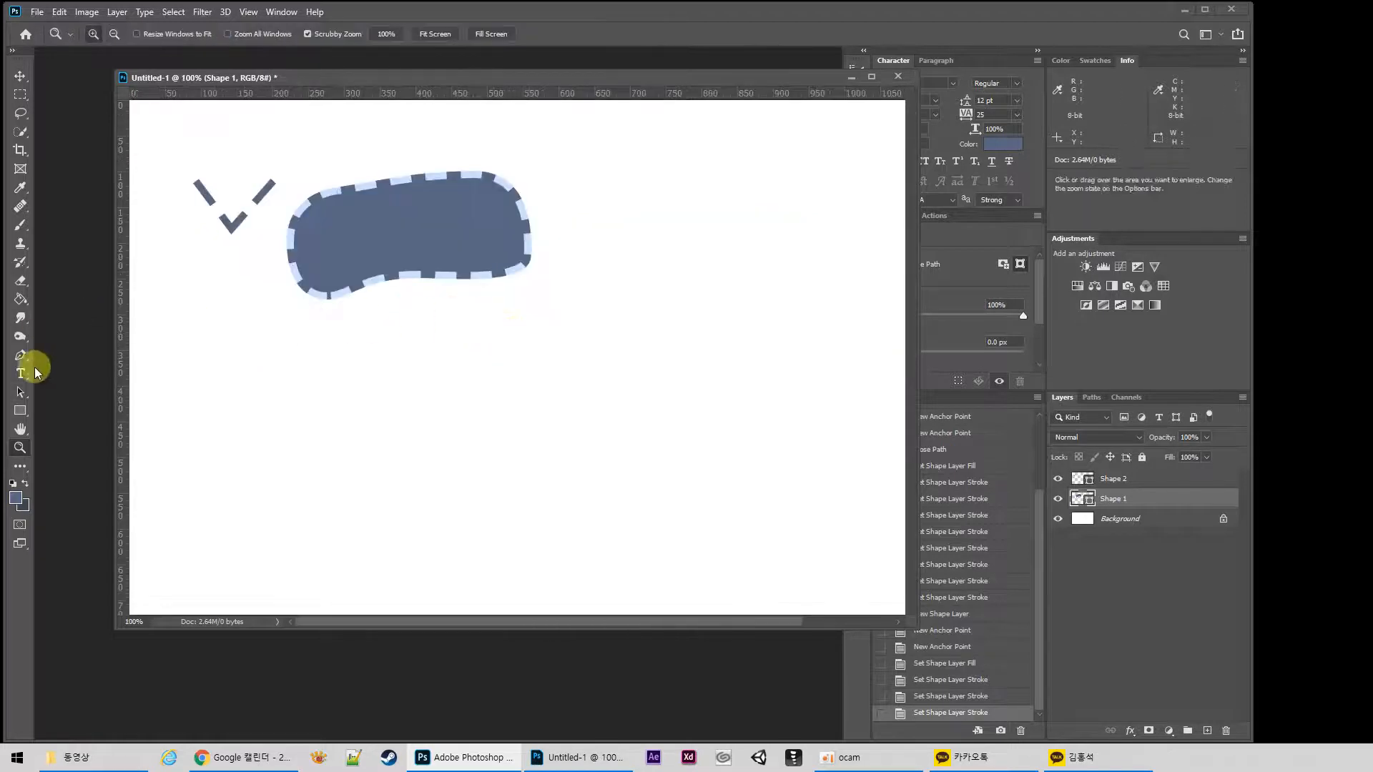
pyautogui.click(20, 412)
pyautogui.click(74, 423)
pyautogui.moveTo(575, 256); pyautogui.dragTo(784, 502)
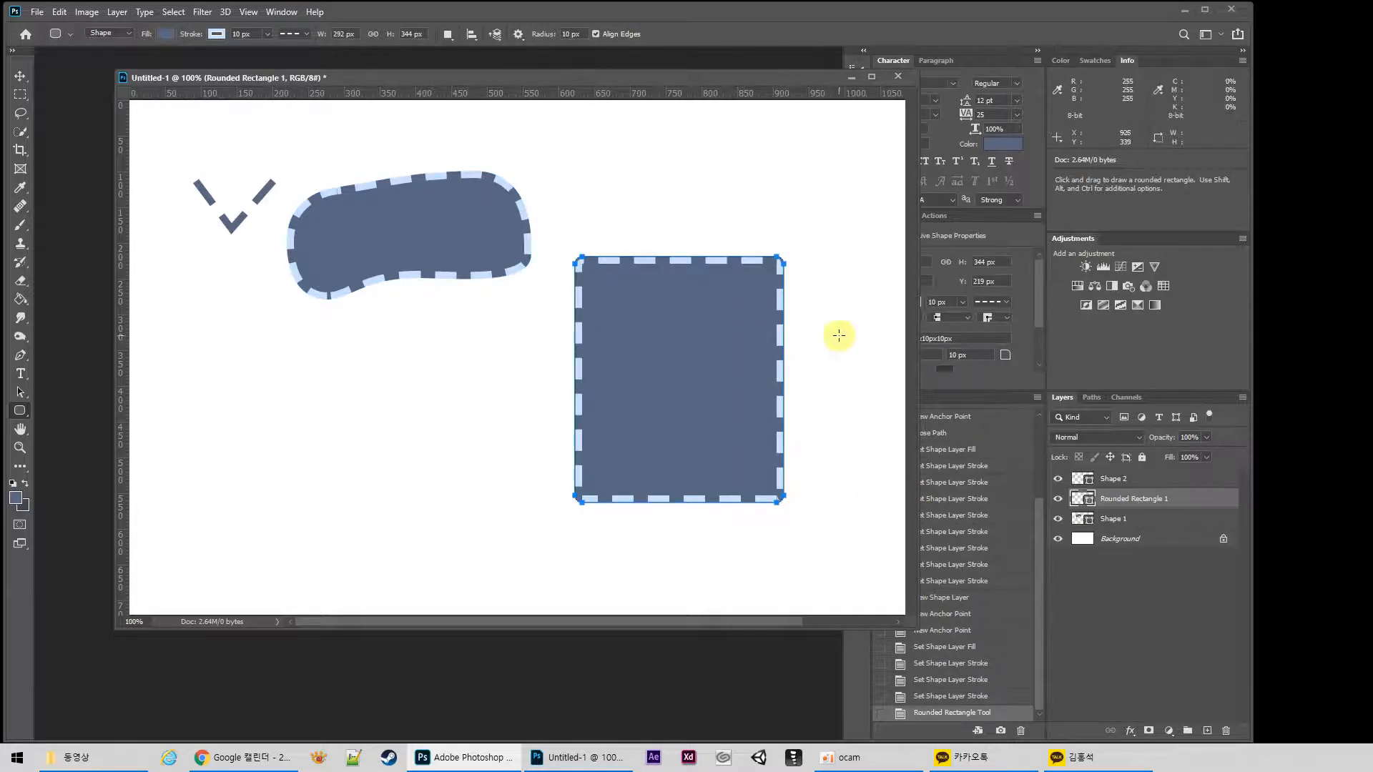
pyautogui.moveTo(560, 239); pyautogui.dragTo(798, 520)
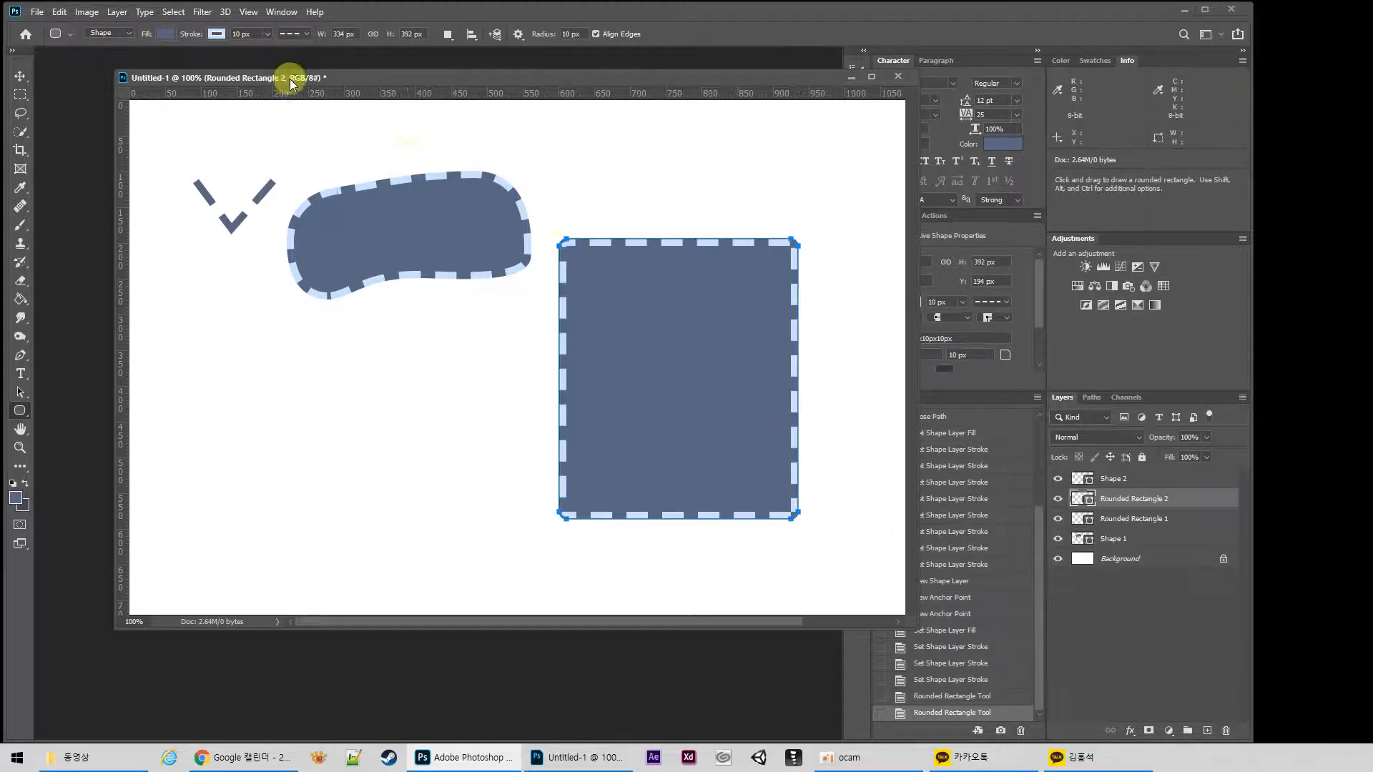
# Remove the larger rounded rectangle's stroke and place the smaller rectangle's layer above it
pyautogui.click(216, 34)
pyautogui.click(133, 61)
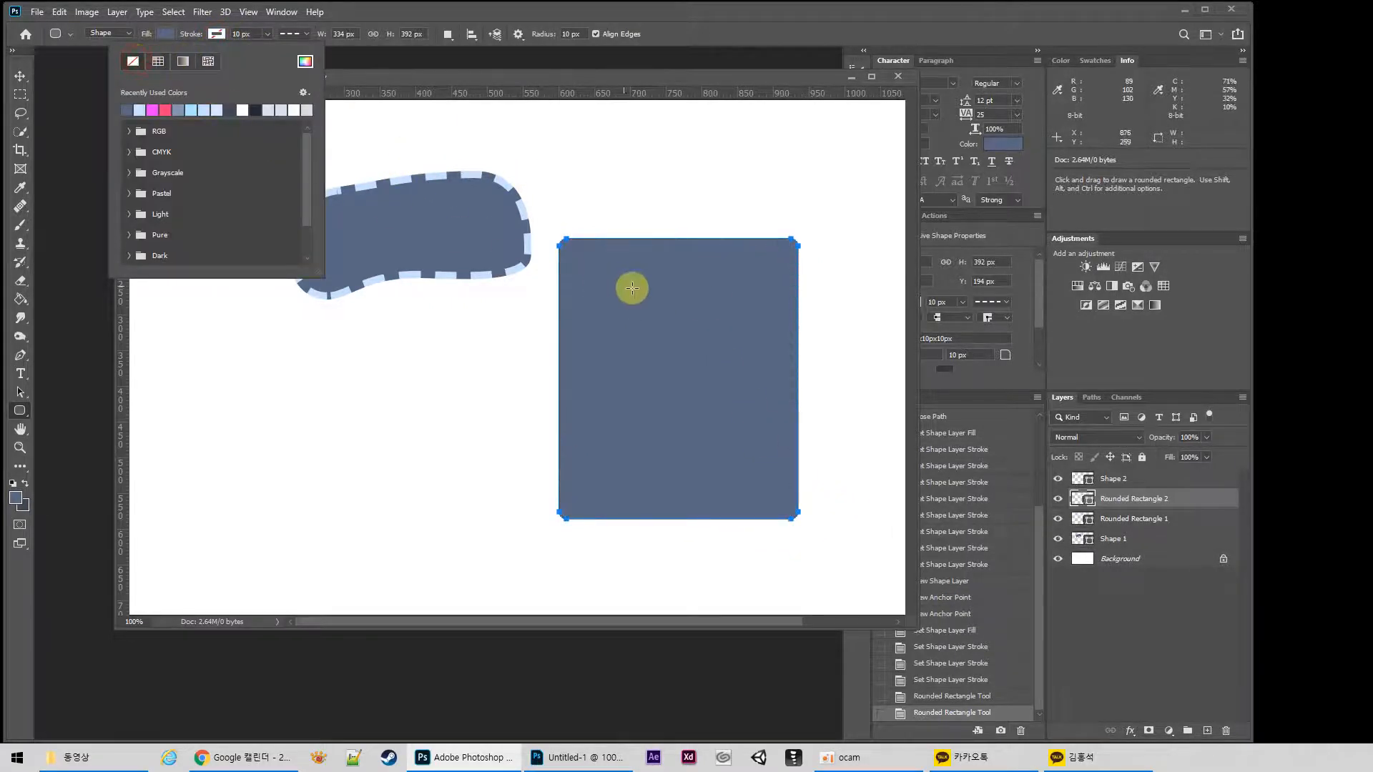
pyautogui.moveTo(1128, 500); pyautogui.dragTo(1147, 530)
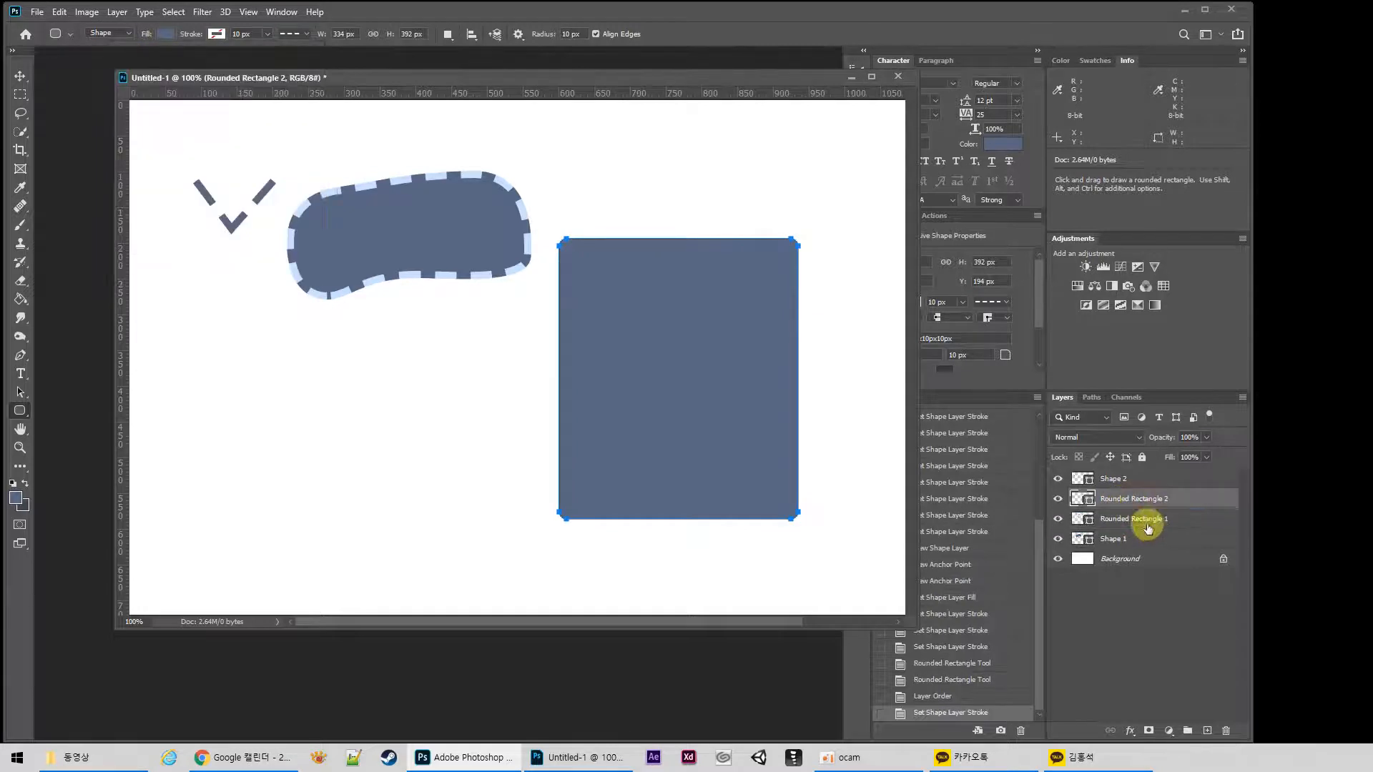
pyautogui.click(1057, 498)
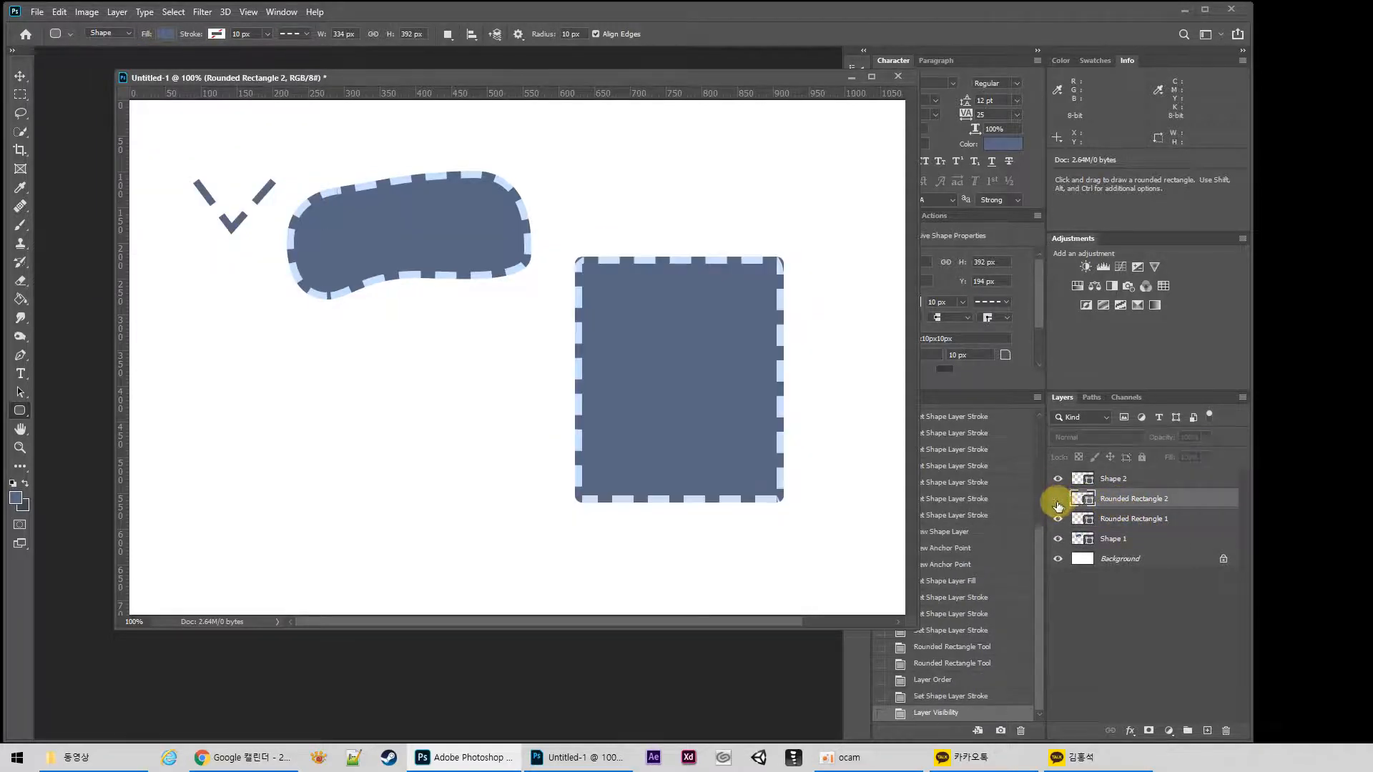
pyautogui.click(1058, 499)
pyautogui.moveTo(1107, 527); pyautogui.dragTo(1122, 485)
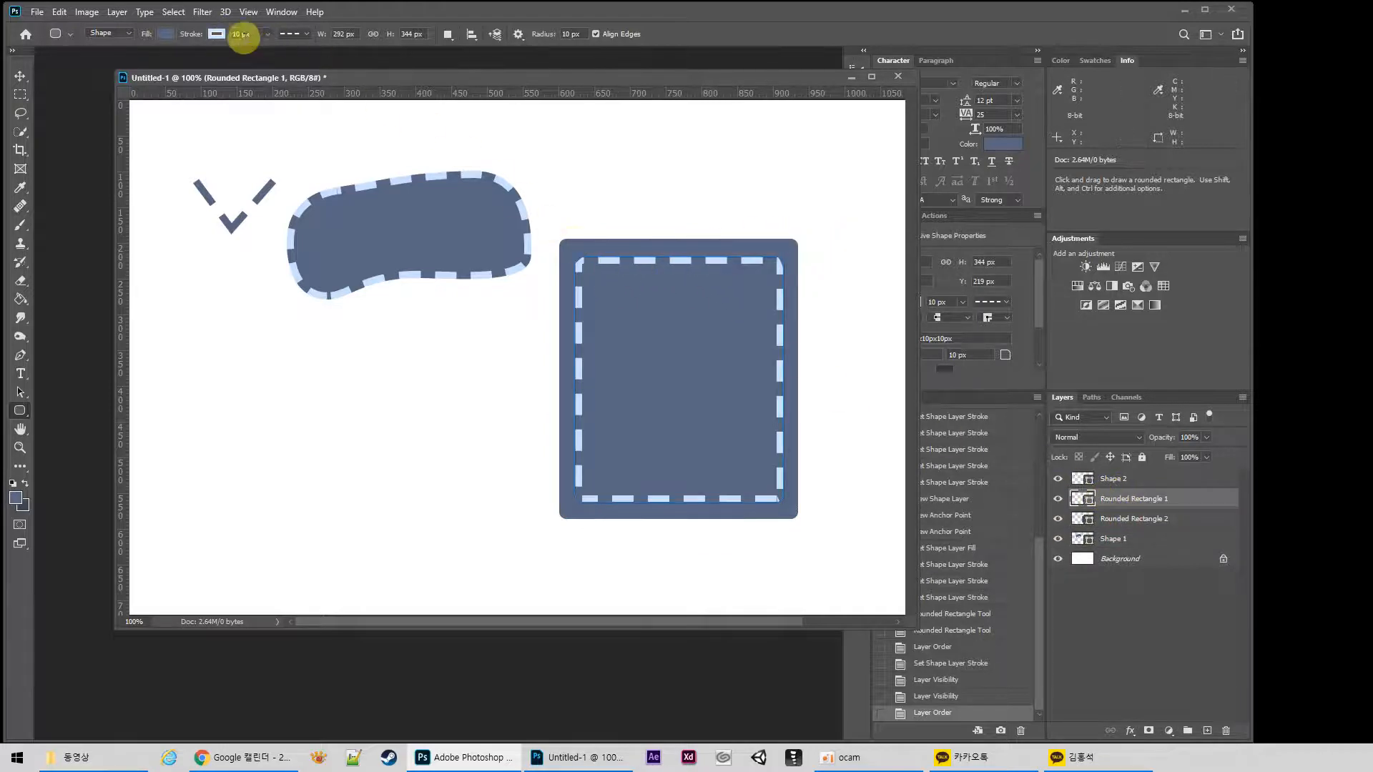
# Give the smaller rectangle's stroke round caps with a dash of 2 and a gap of 3
pyautogui.click(295, 37)
pyautogui.click(293, 185)
pyautogui.click(300, 211)
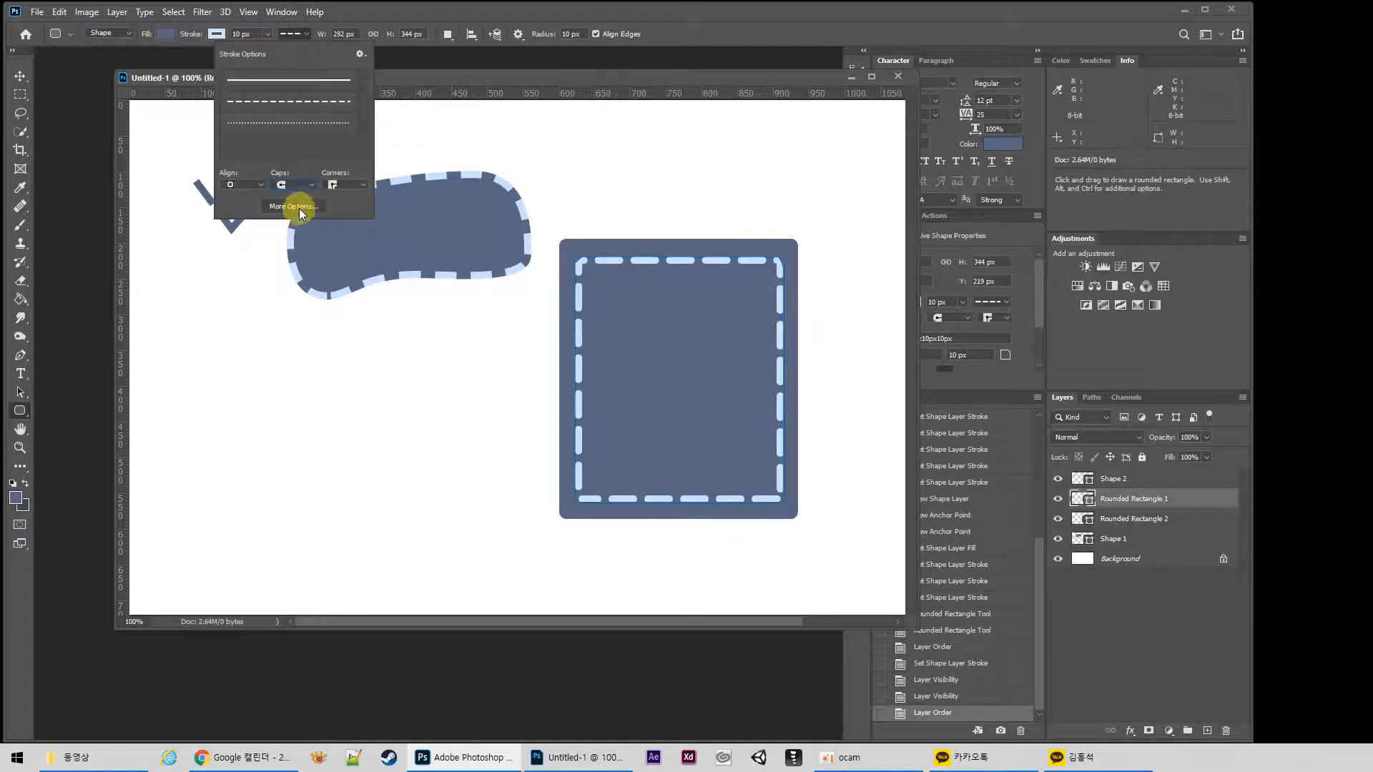
pyautogui.click(293, 206)
pyautogui.moveTo(141, 290); pyautogui.dragTo(166, 303)
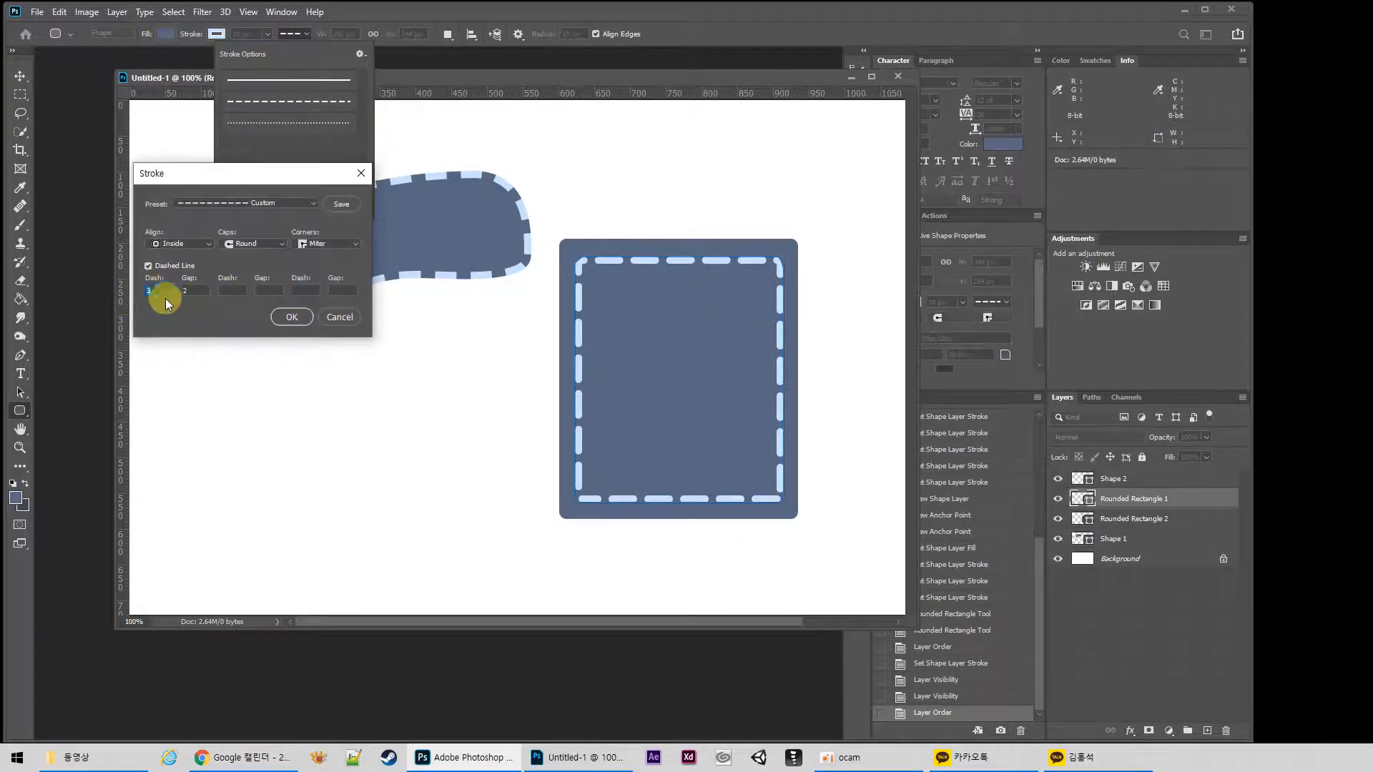
pyautogui.write('2')
pyautogui.moveTo(199, 290); pyautogui.dragTo(174, 324)
pyautogui.click(297, 315)
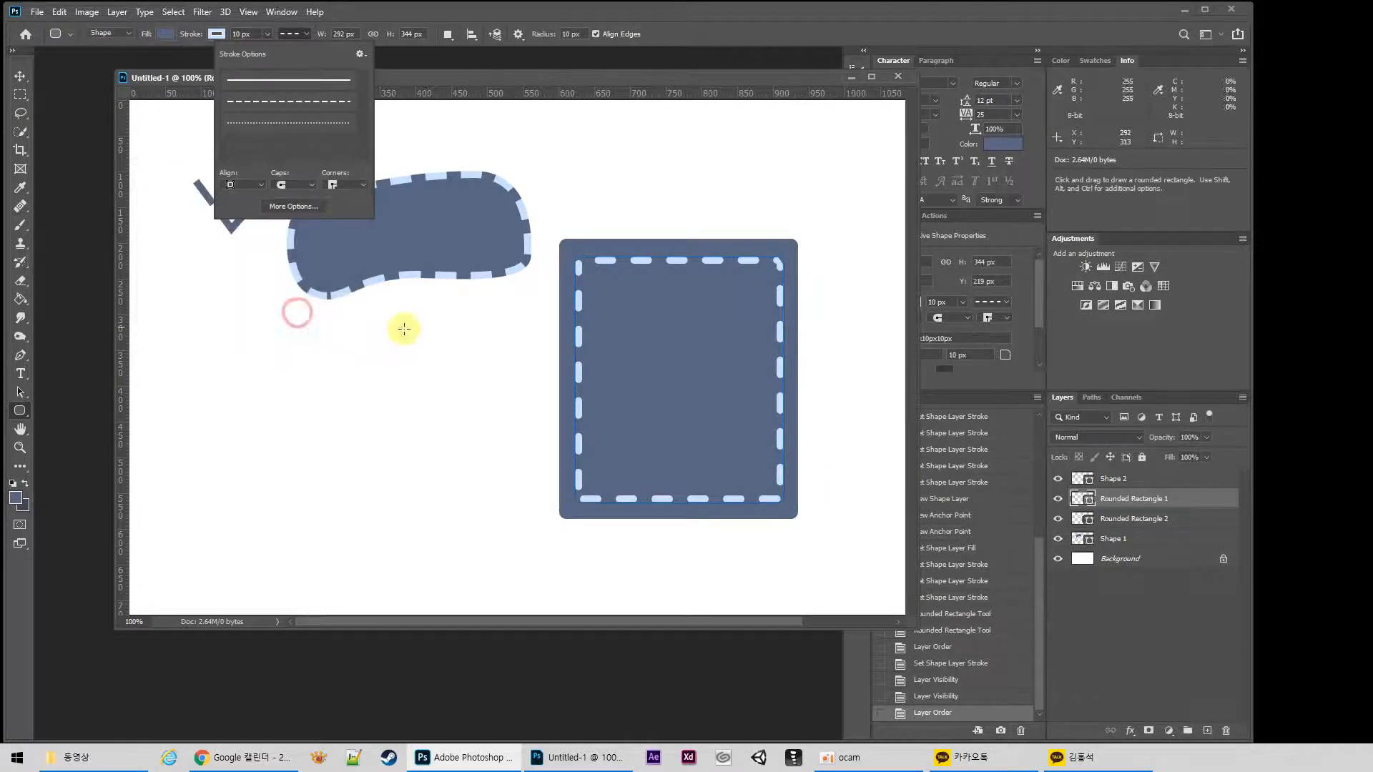
pyautogui.press('v')
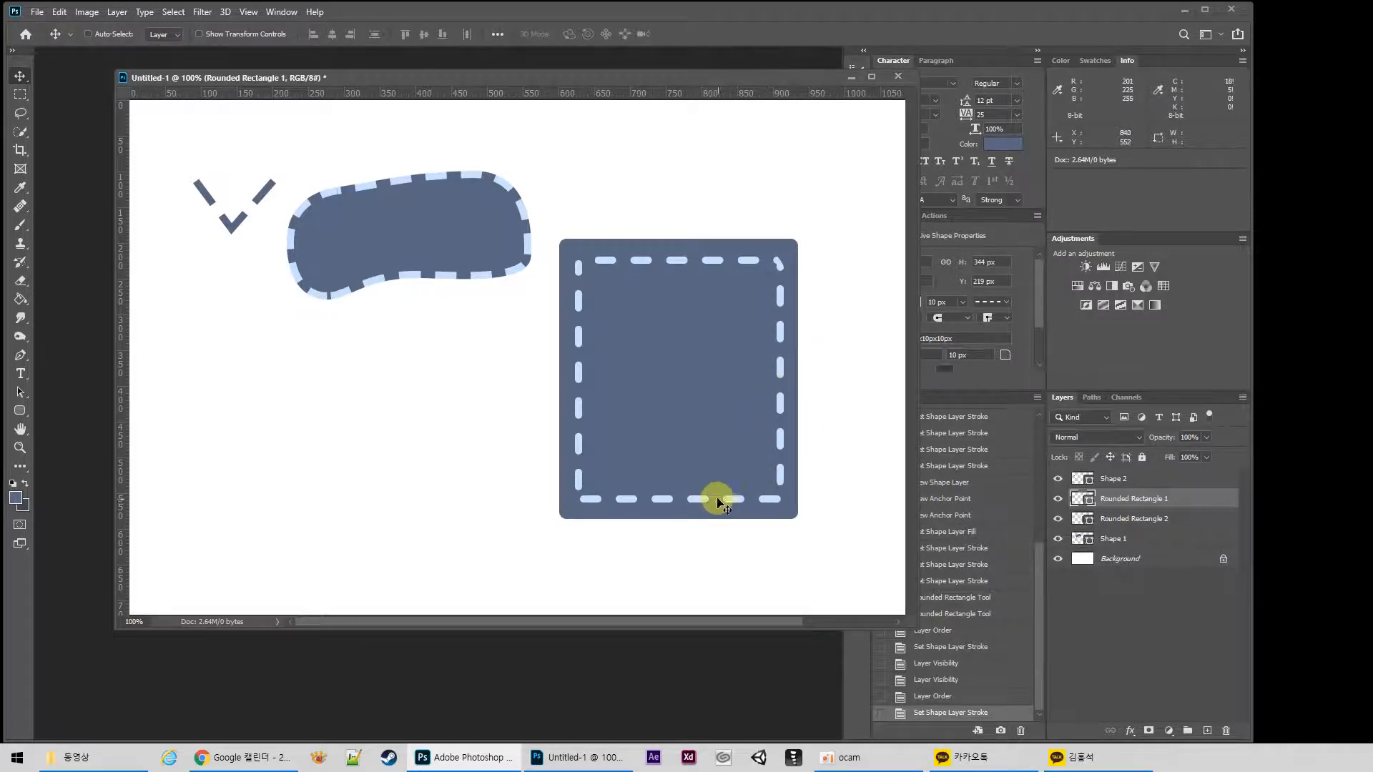
# Enable Bevel & Emboss on the smaller dashed rectangle and remove its fill
pyautogui.click(1206, 502)
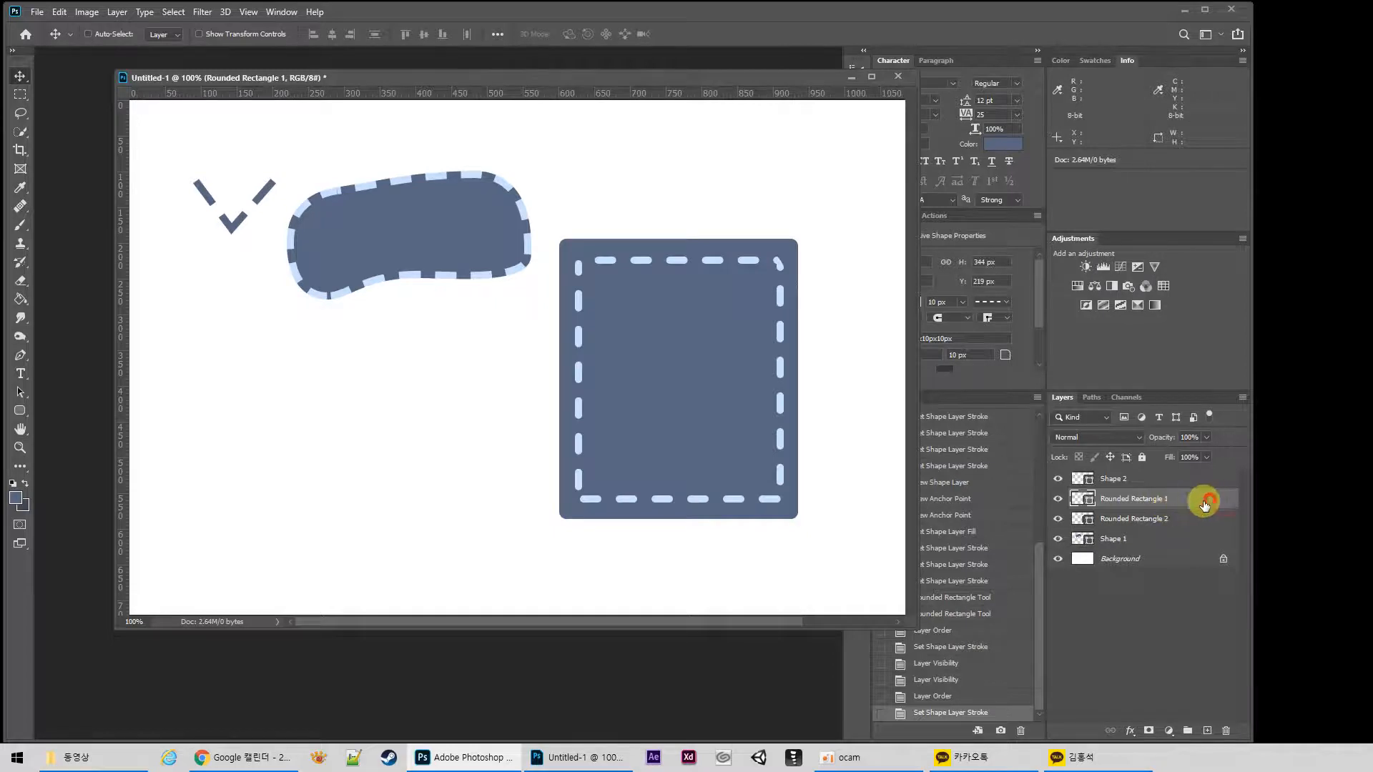
pyautogui.doubleClick(1172, 497)
pyautogui.moveTo(1339, 288); pyautogui.dragTo(113, 254)
pyautogui.click(20, 314)
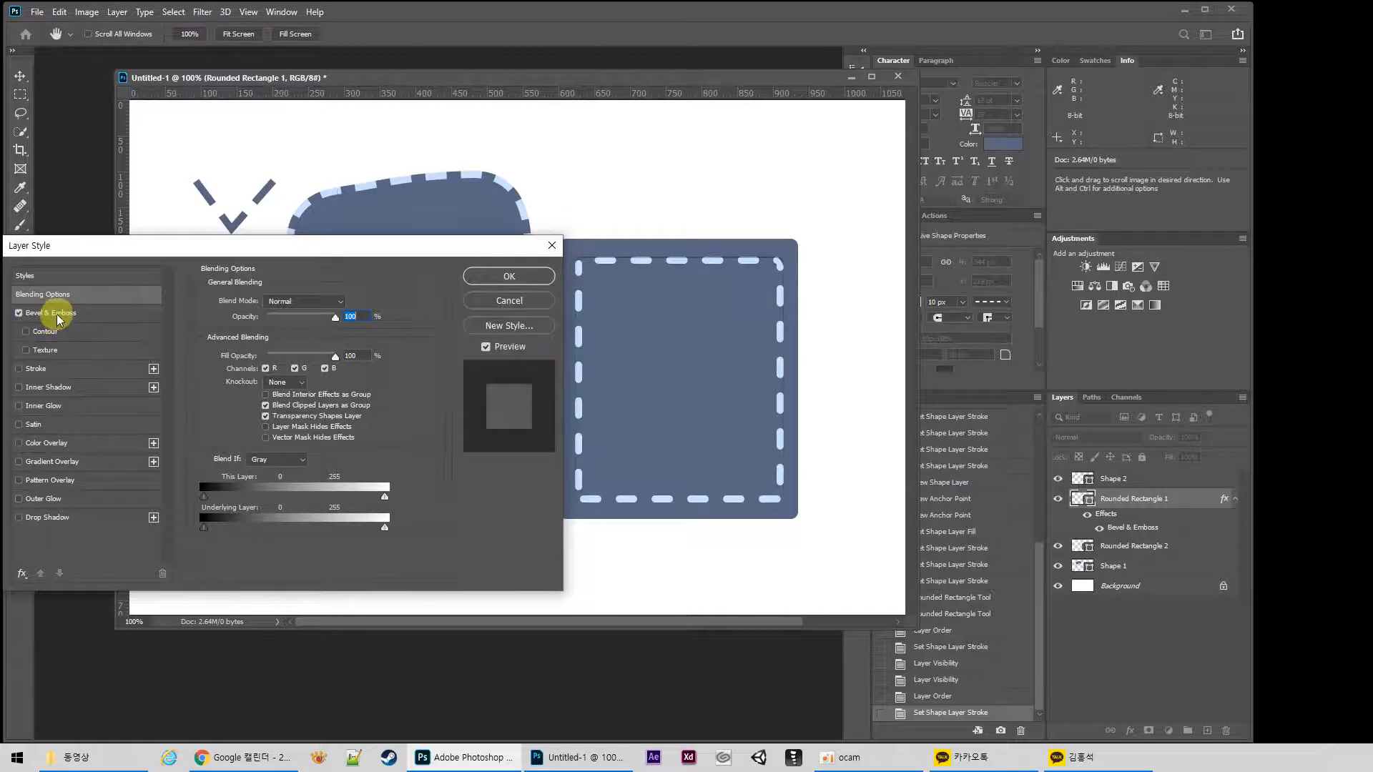
pyautogui.click(509, 276)
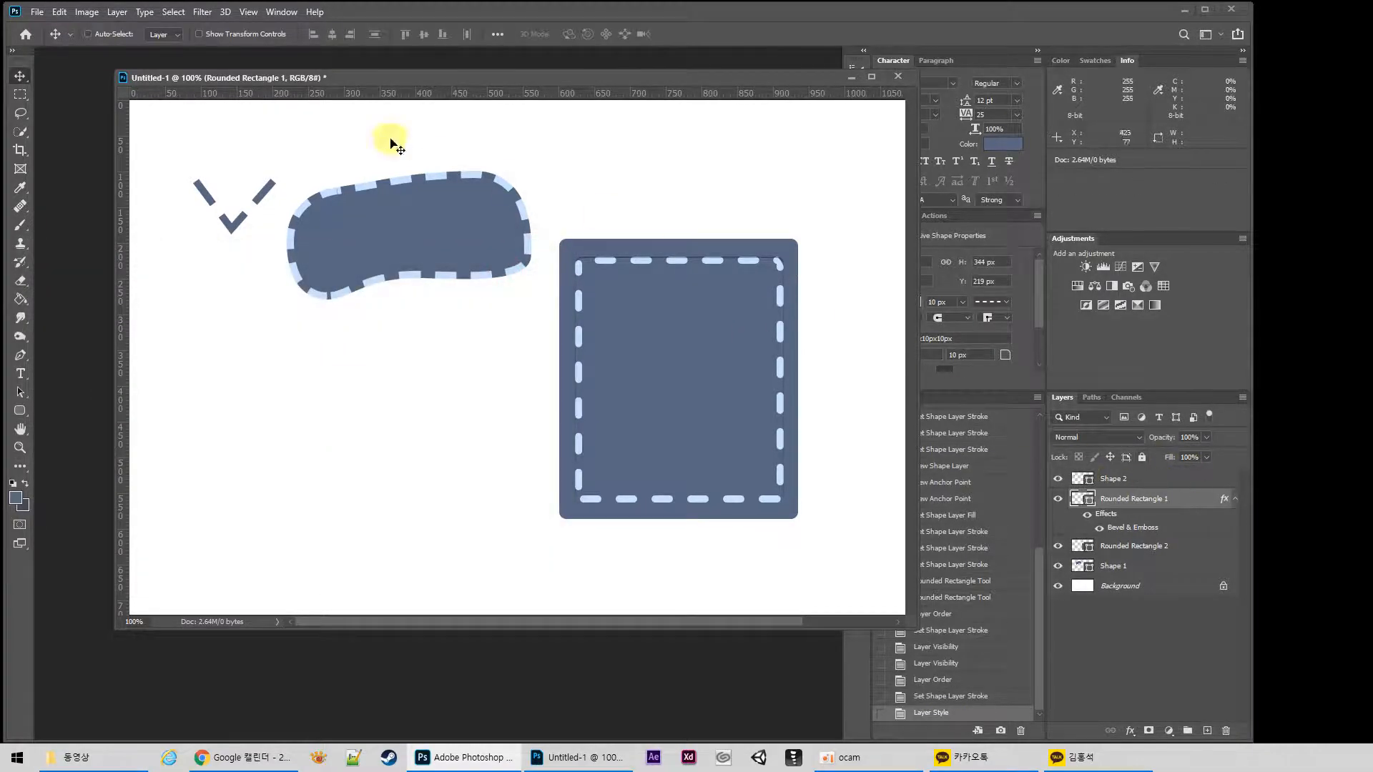
pyautogui.press('a')
pyautogui.click(222, 34)
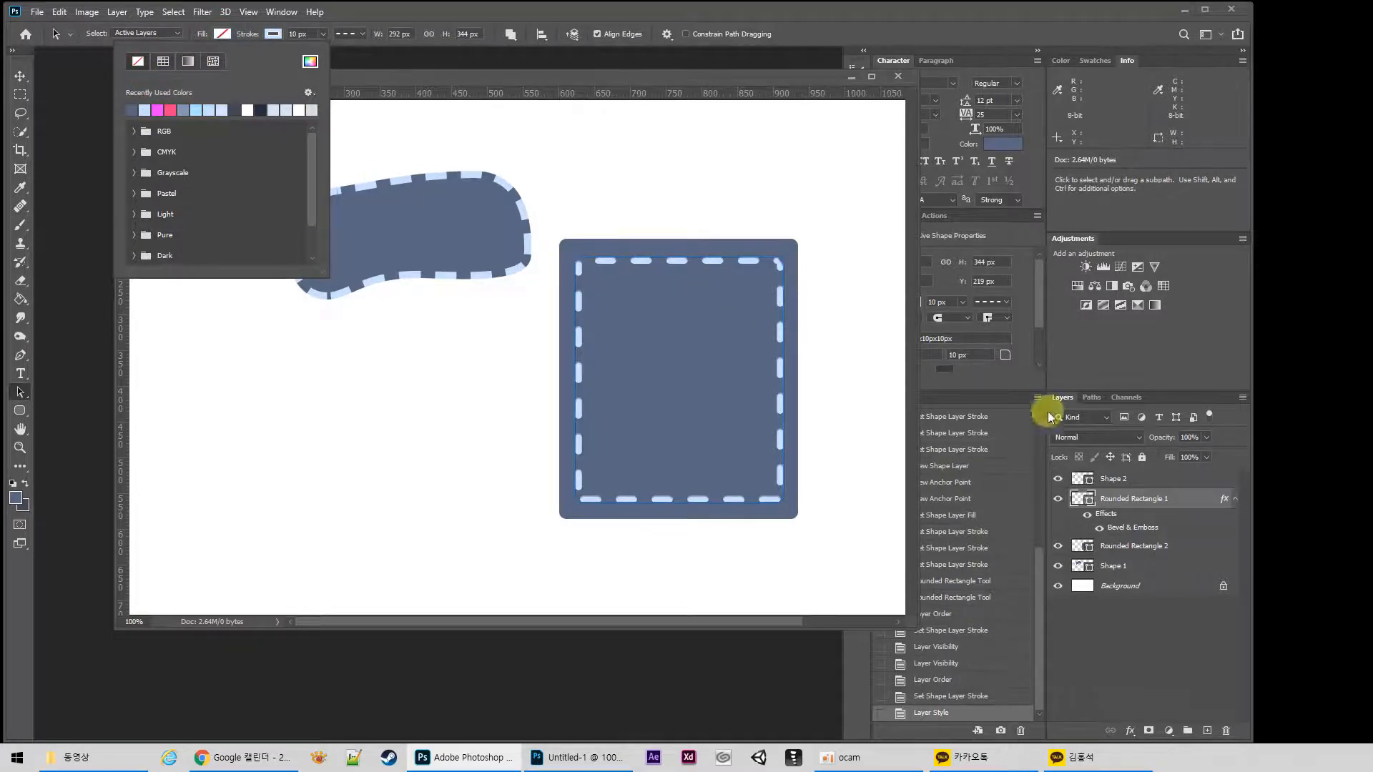
# Set the stitching's bevel to direction Up, size 4 px, soften 4 px, angle 125°, altitude 21°, highlight opacity 72% and shadow opacity 44%
pyautogui.click(1131, 528)
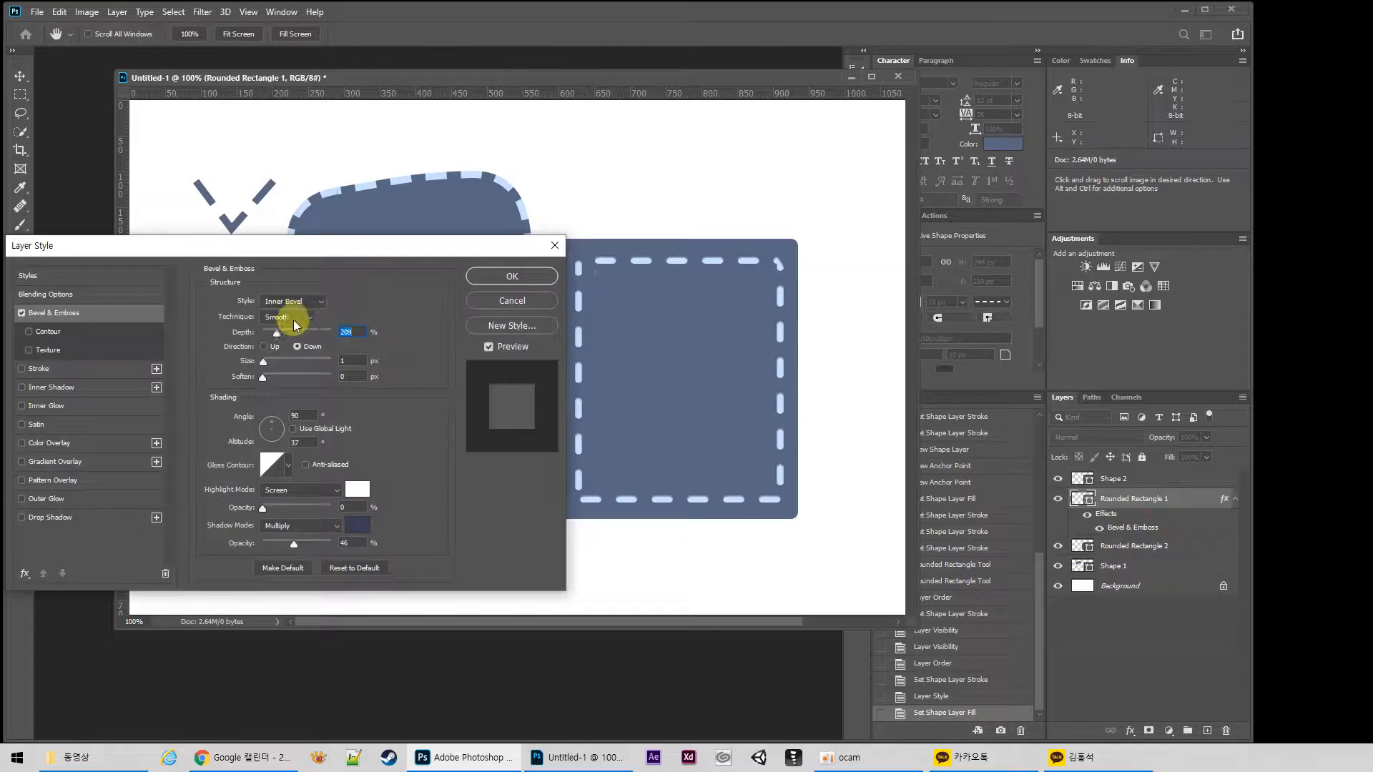
pyautogui.click(265, 429)
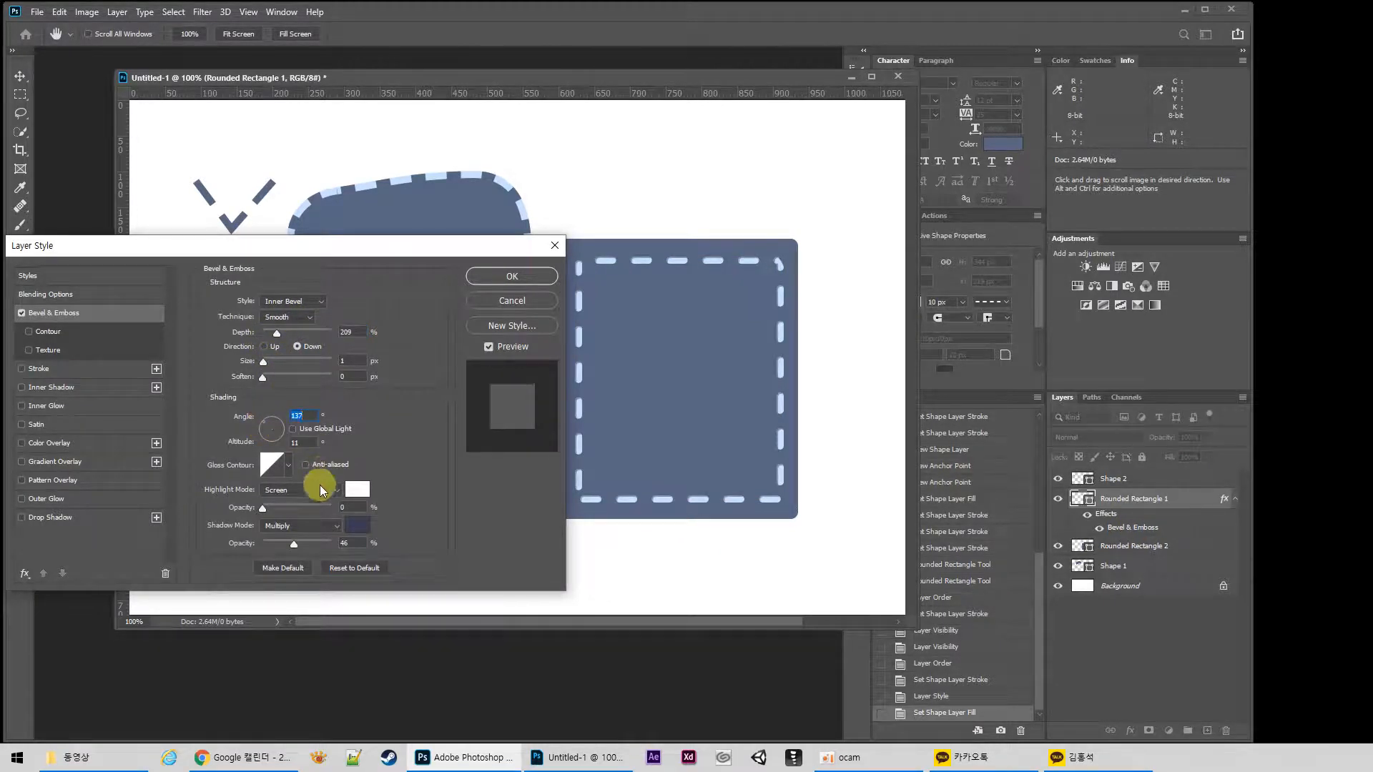
pyautogui.moveTo(265, 507); pyautogui.dragTo(319, 515)
pyautogui.click(263, 346)
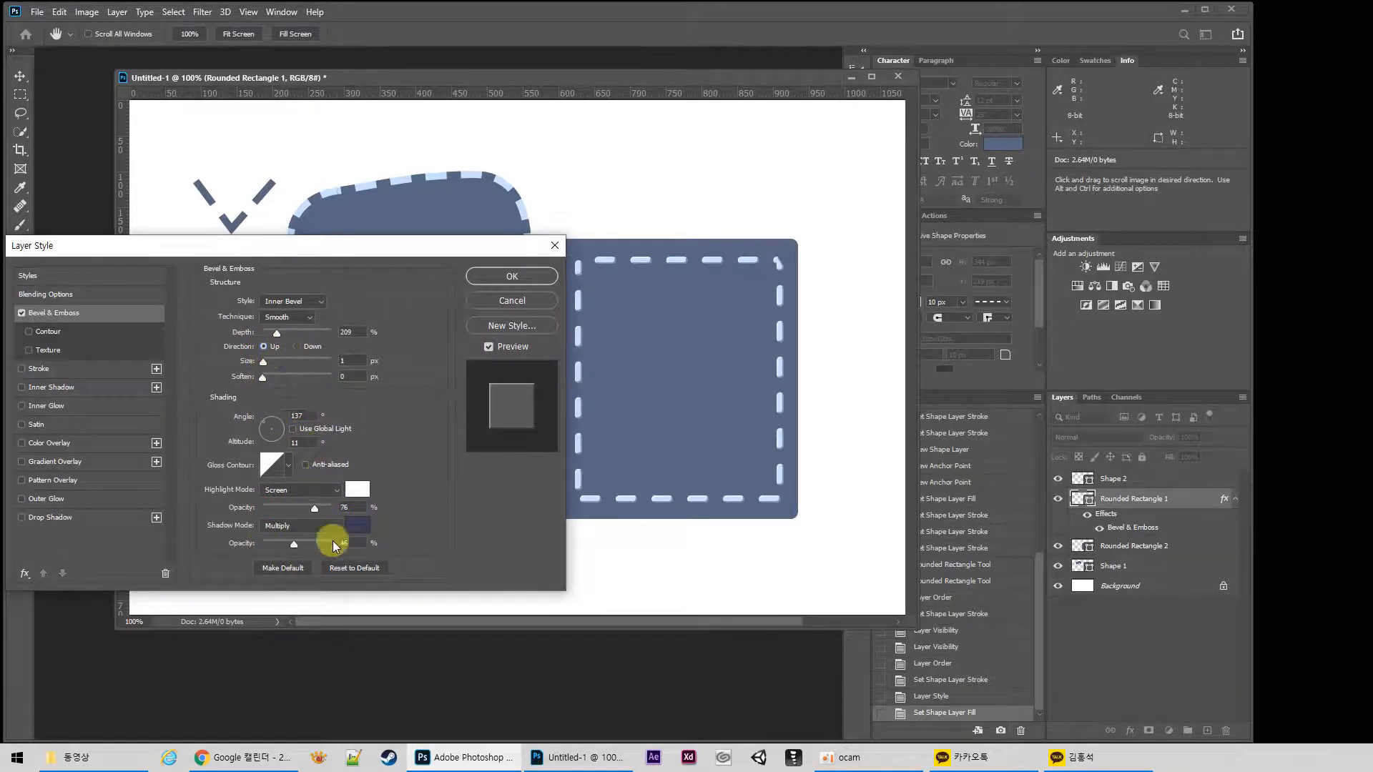
pyautogui.moveTo(293, 548); pyautogui.dragTo(311, 510)
pyautogui.moveTo(265, 359); pyautogui.dragTo(276, 364)
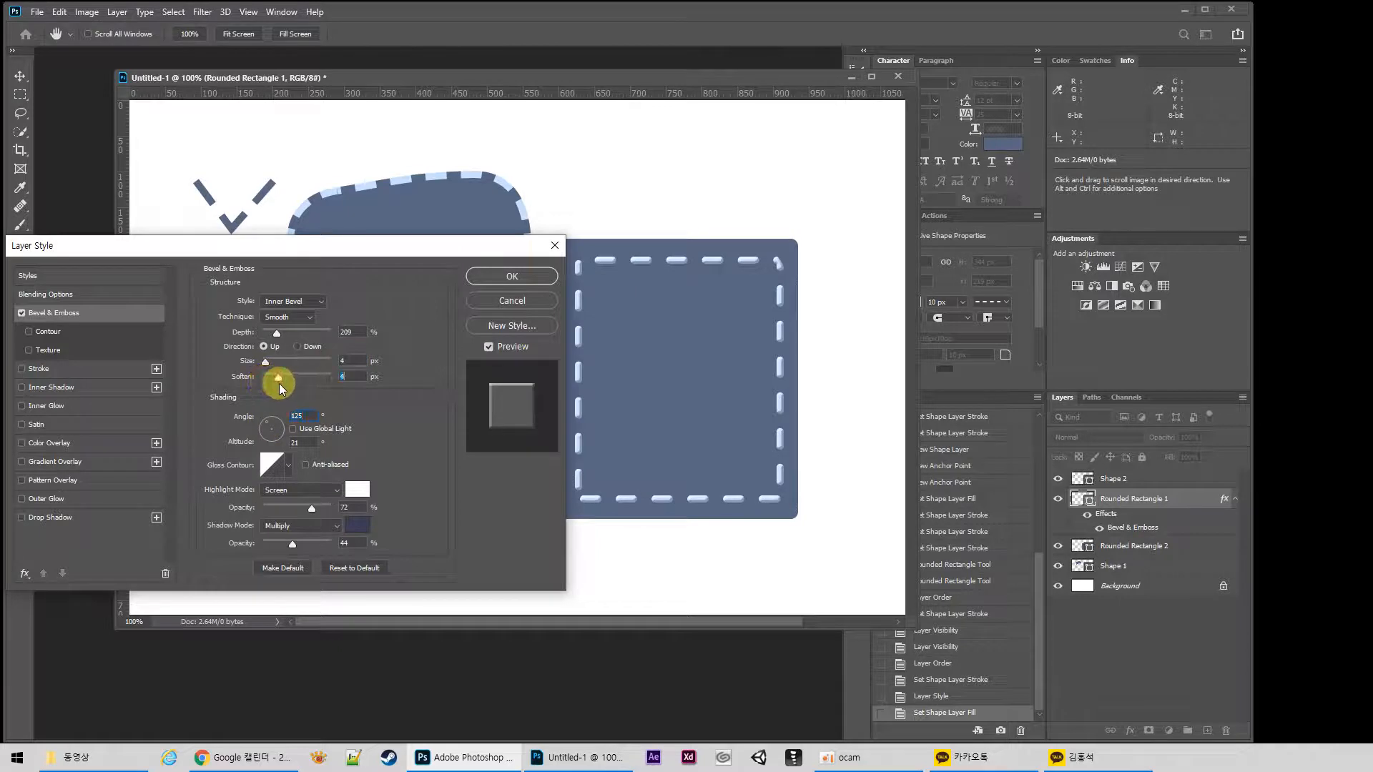
# Add a black (000000) Outer Glow to the stitching, adjust its size and apply the layer style
pyautogui.click(21, 499)
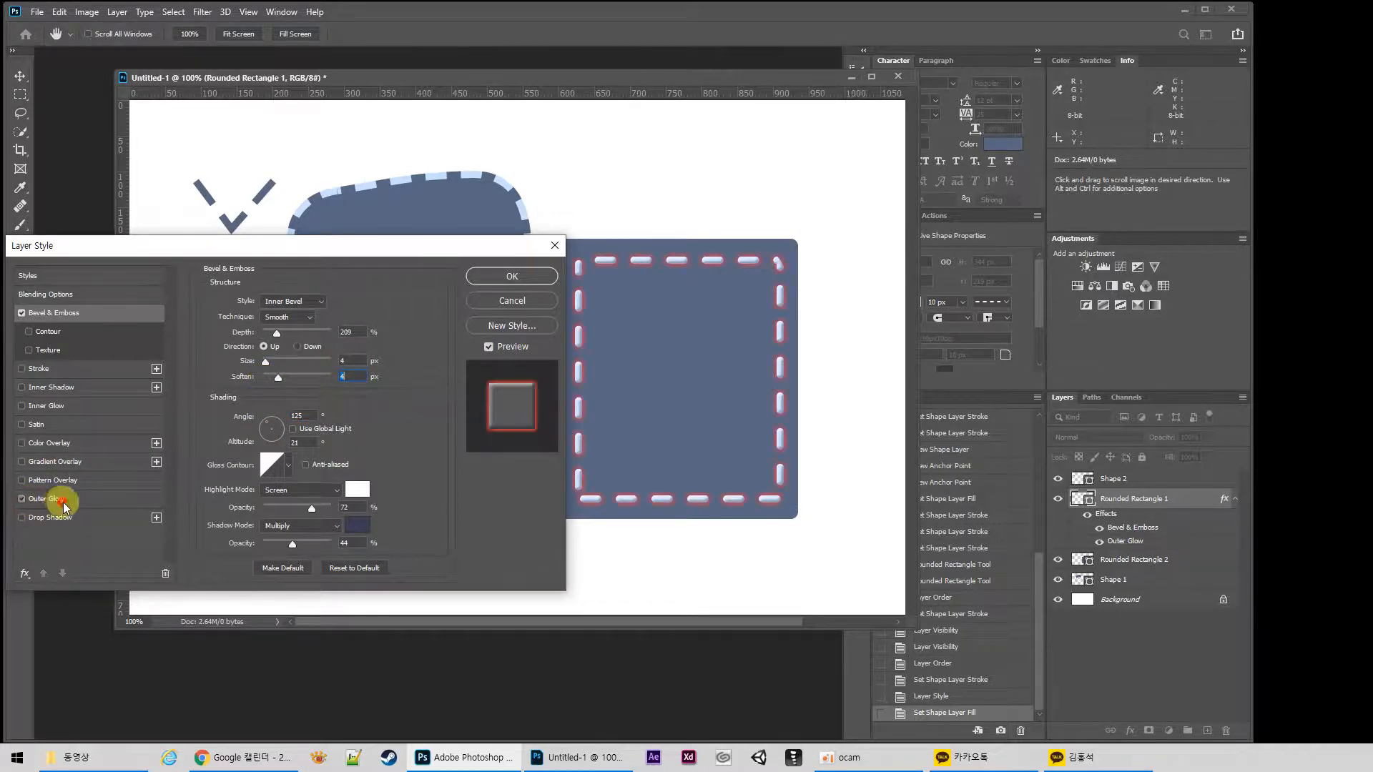
pyautogui.click(50, 498)
pyautogui.click(239, 350)
pyautogui.moveTo(390, 406); pyautogui.dragTo(179, 614)
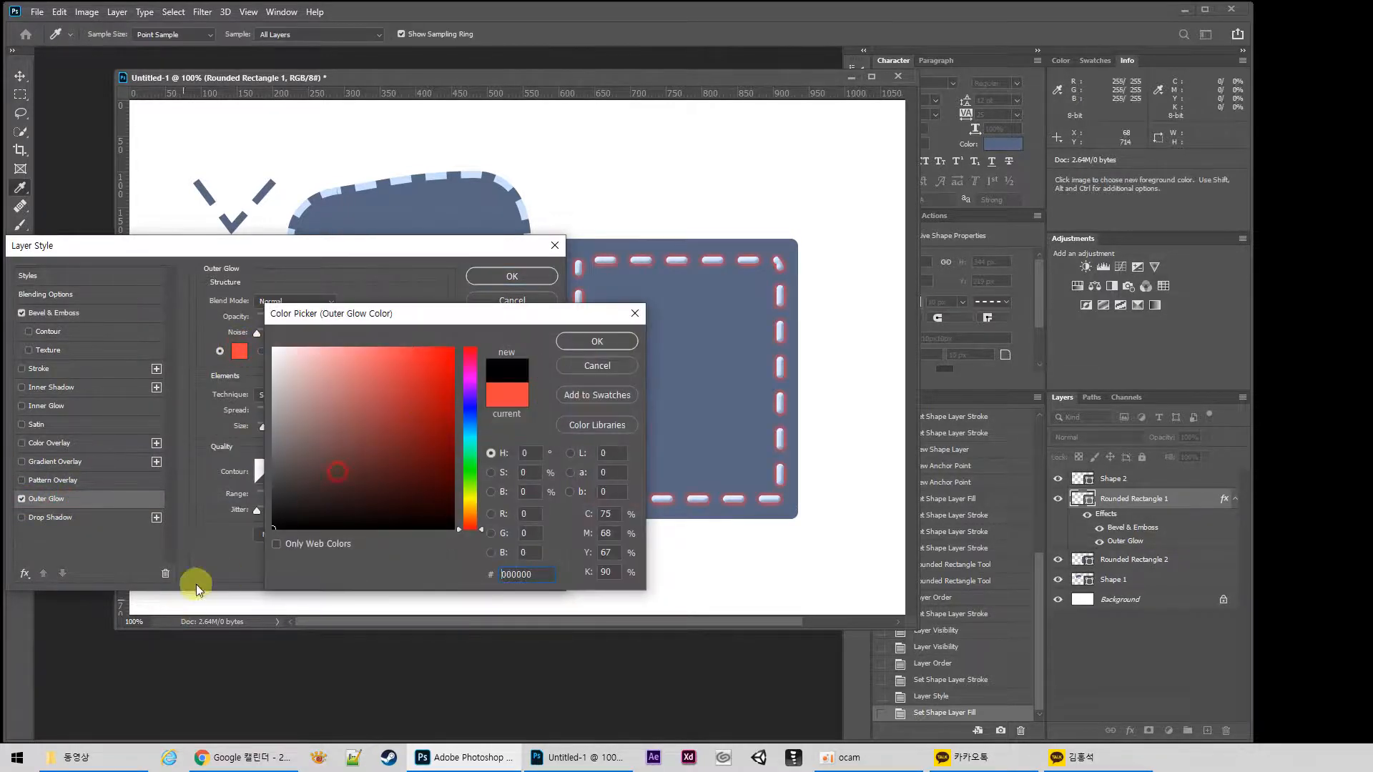
pyautogui.click(593, 342)
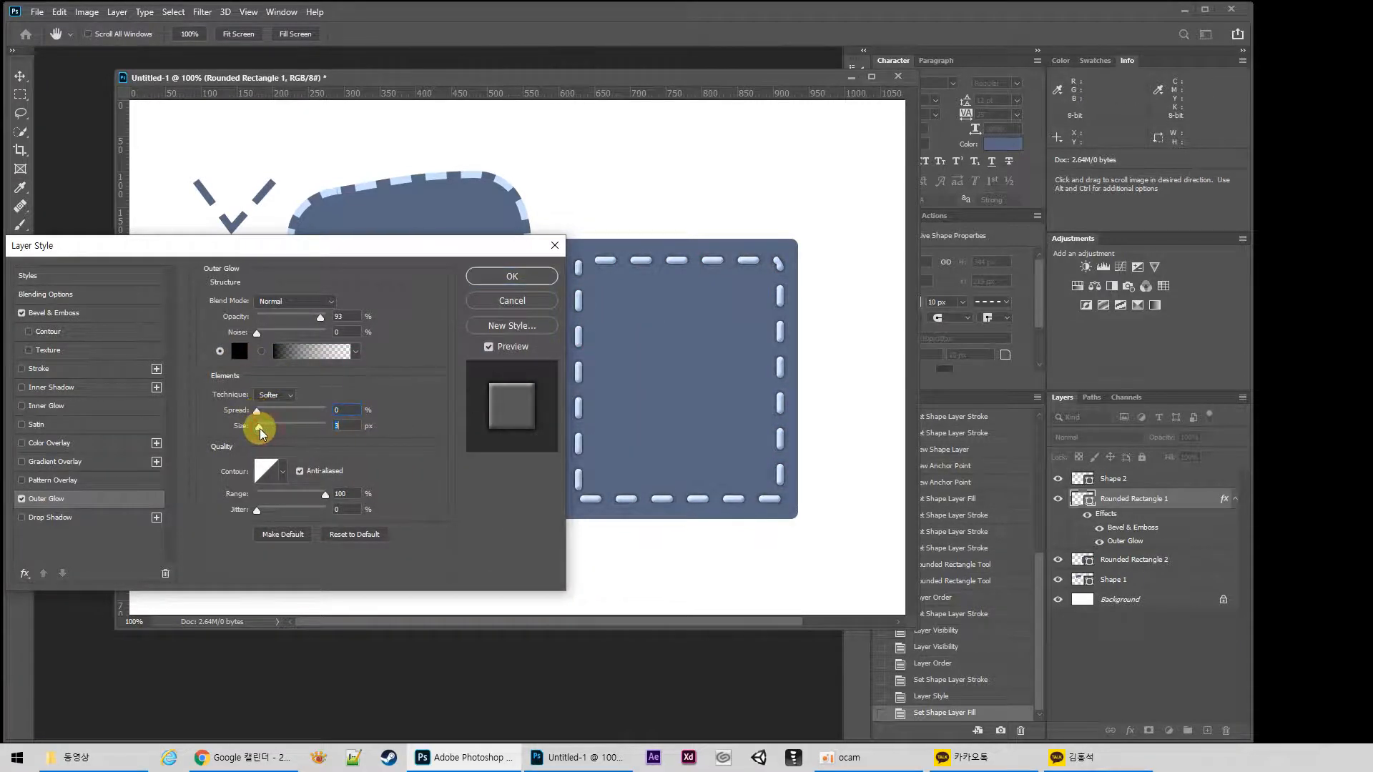
pyautogui.moveTo(259, 427)
pyautogui.mouseDown()
pyautogui.moveTo(337, 388)
pyautogui.moveTo(264, 434)
pyautogui.mouseUp()
pyautogui.click(551, 276)
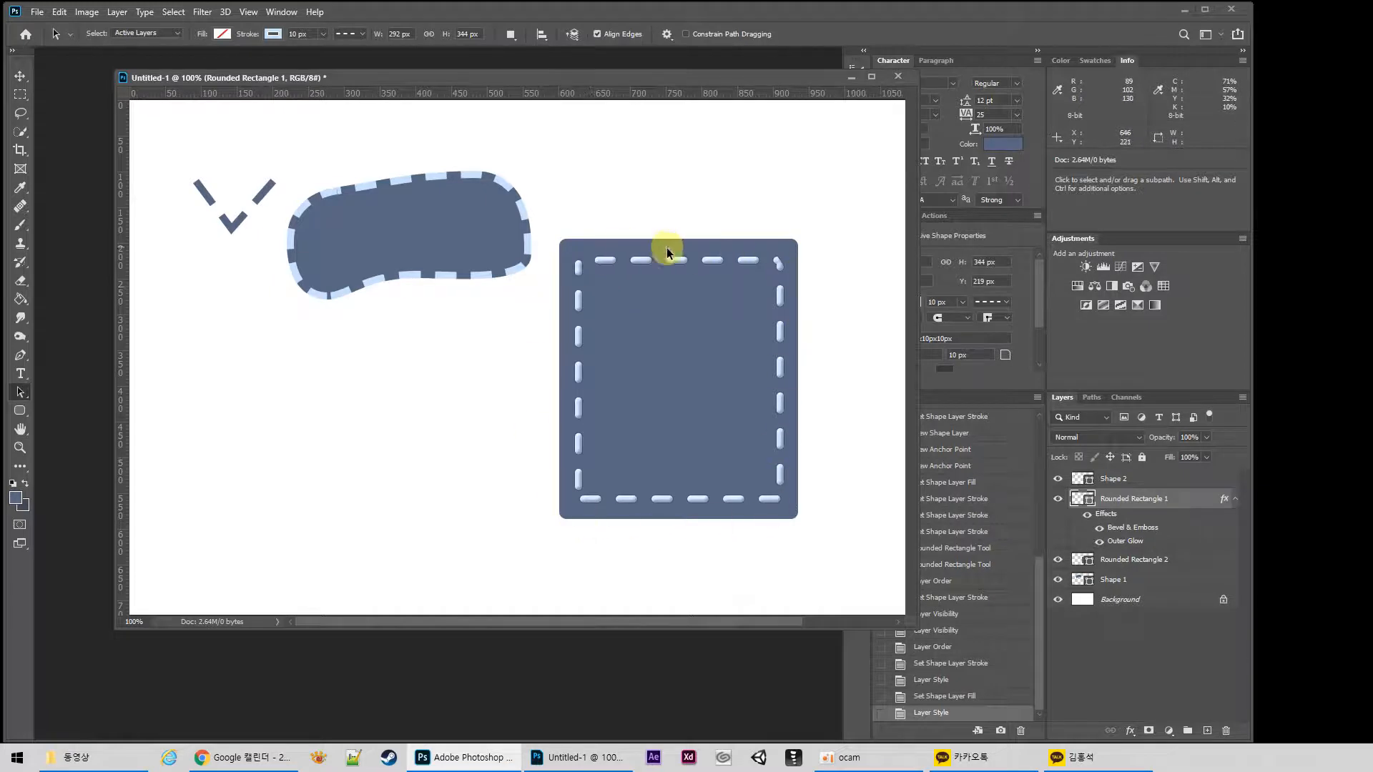
# Review the detailed stroke settings of the dashed rectangle without changing them
pyautogui.click(349, 33)
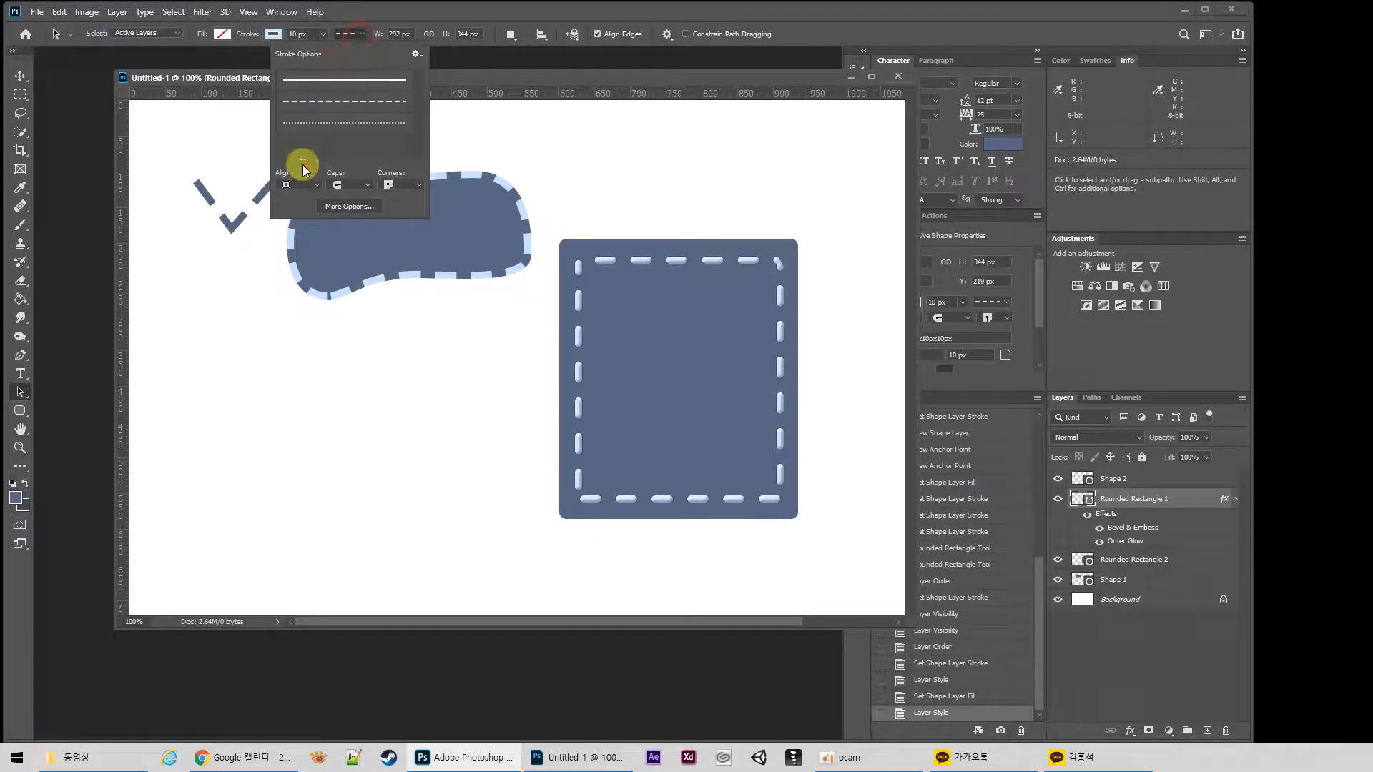
pyautogui.click(349, 206)
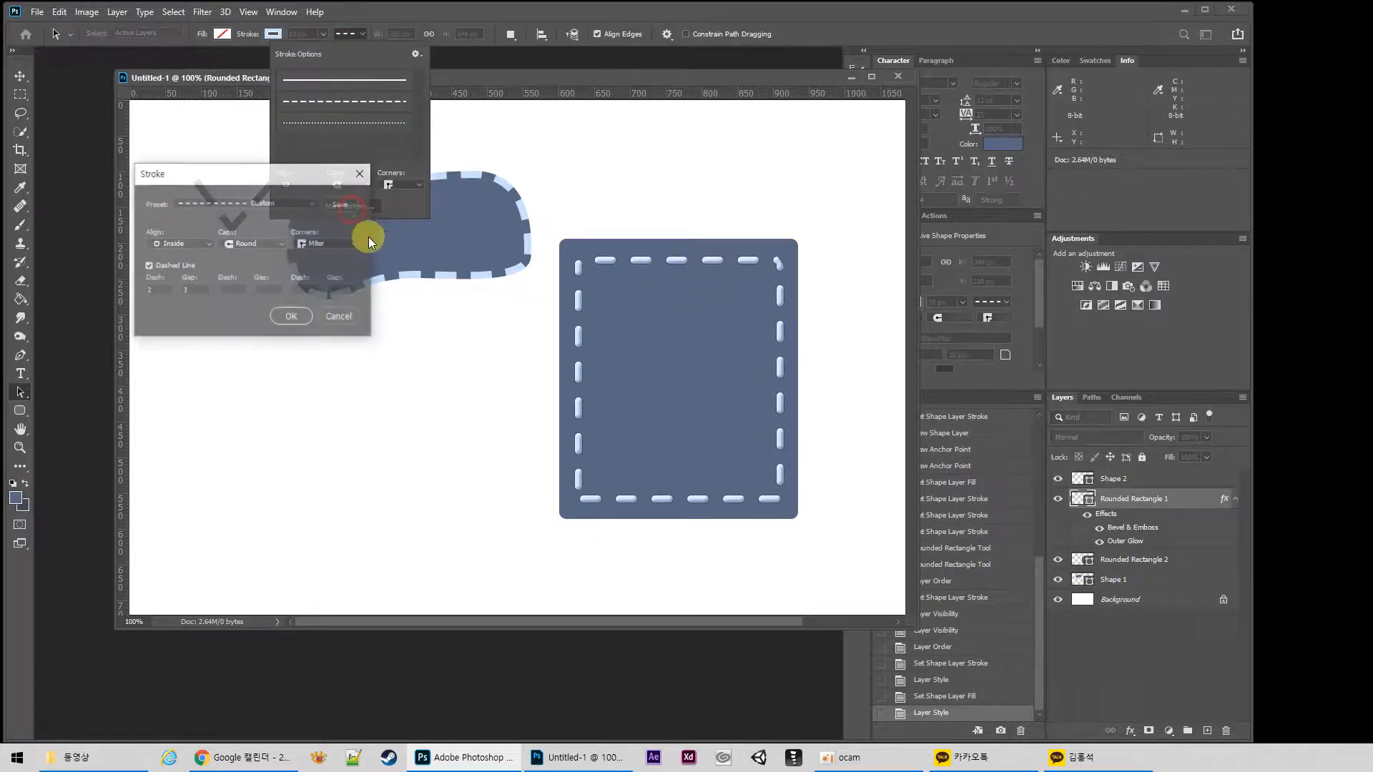
pyautogui.click(339, 317)
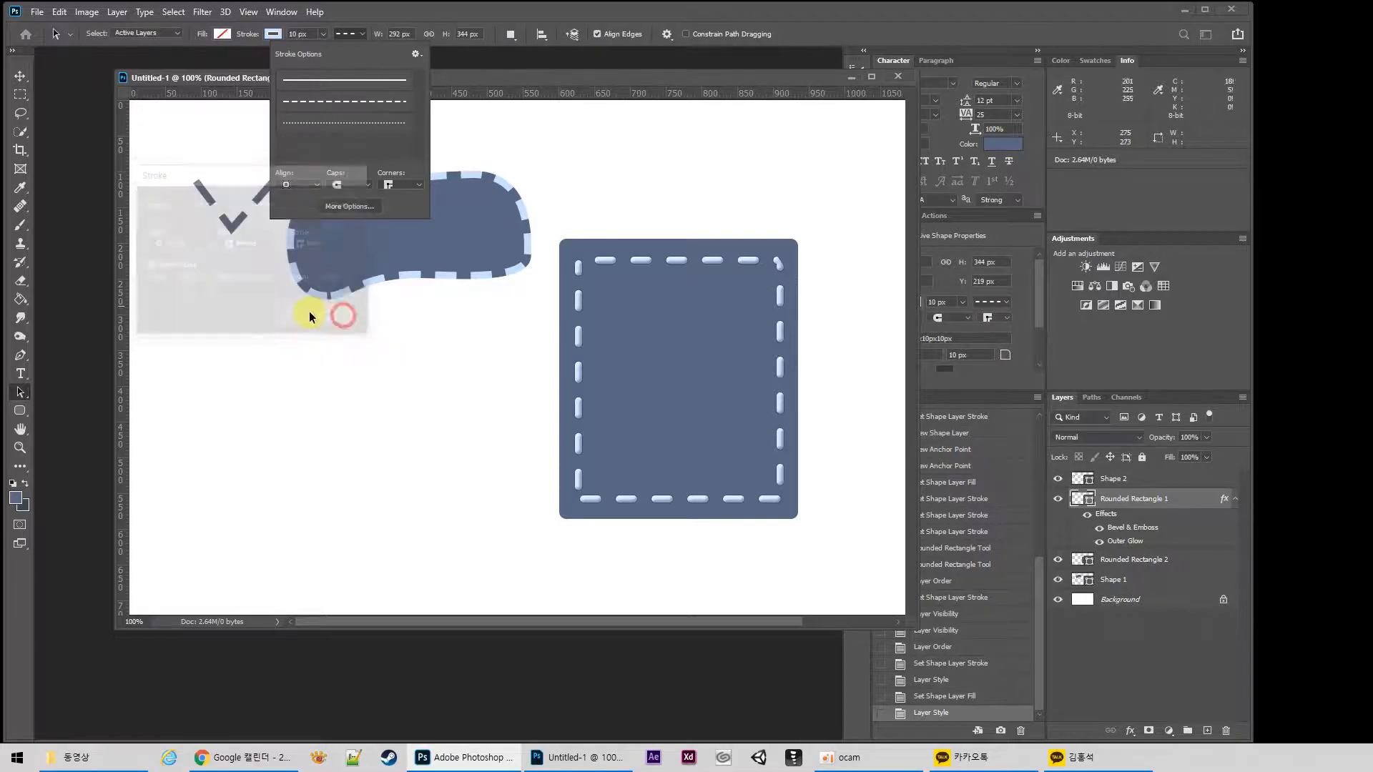
# Move the document window clear of the panels and delete both rounded rectangle layers
pyautogui.click(539, 68)
pyautogui.moveTo(594, 76); pyautogui.dragTo(525, 70)
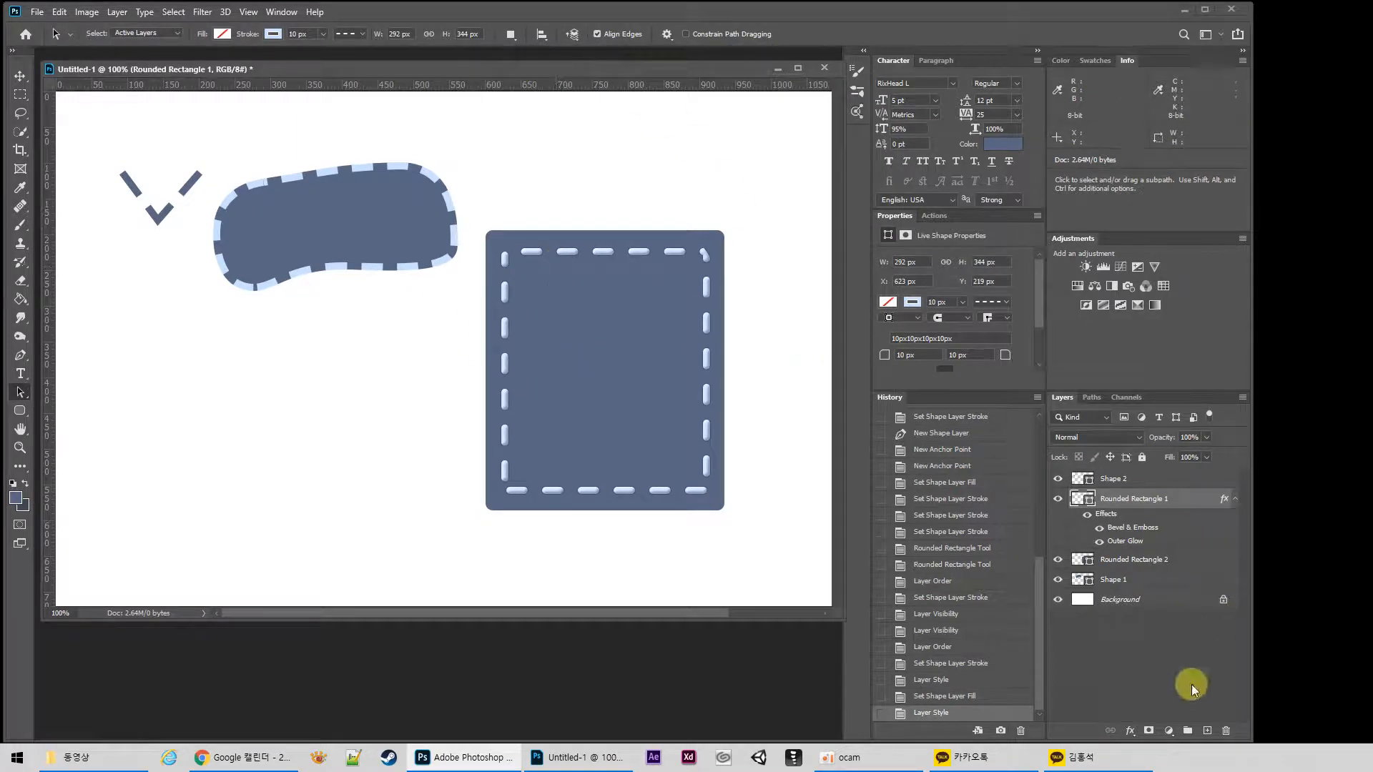
pyautogui.click(1227, 732)
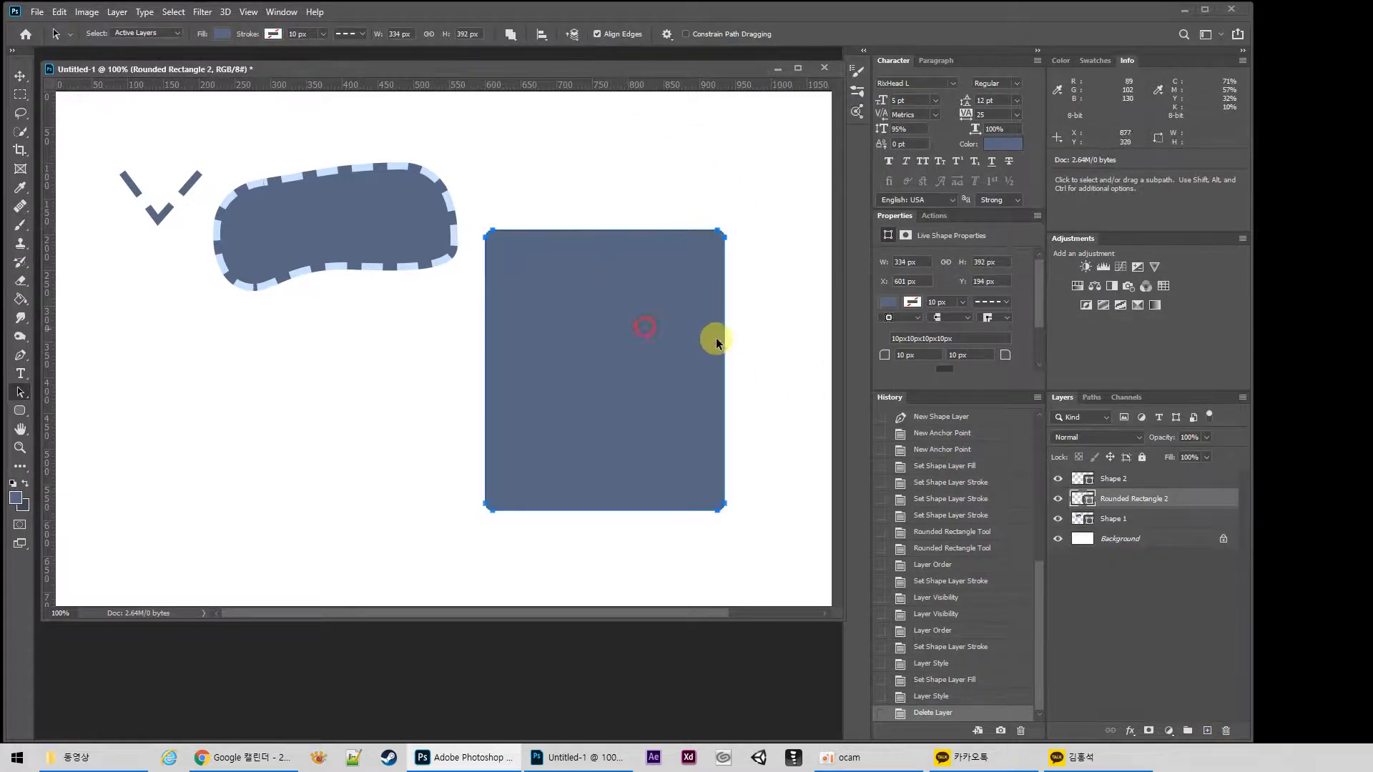
pyautogui.press('Delete')
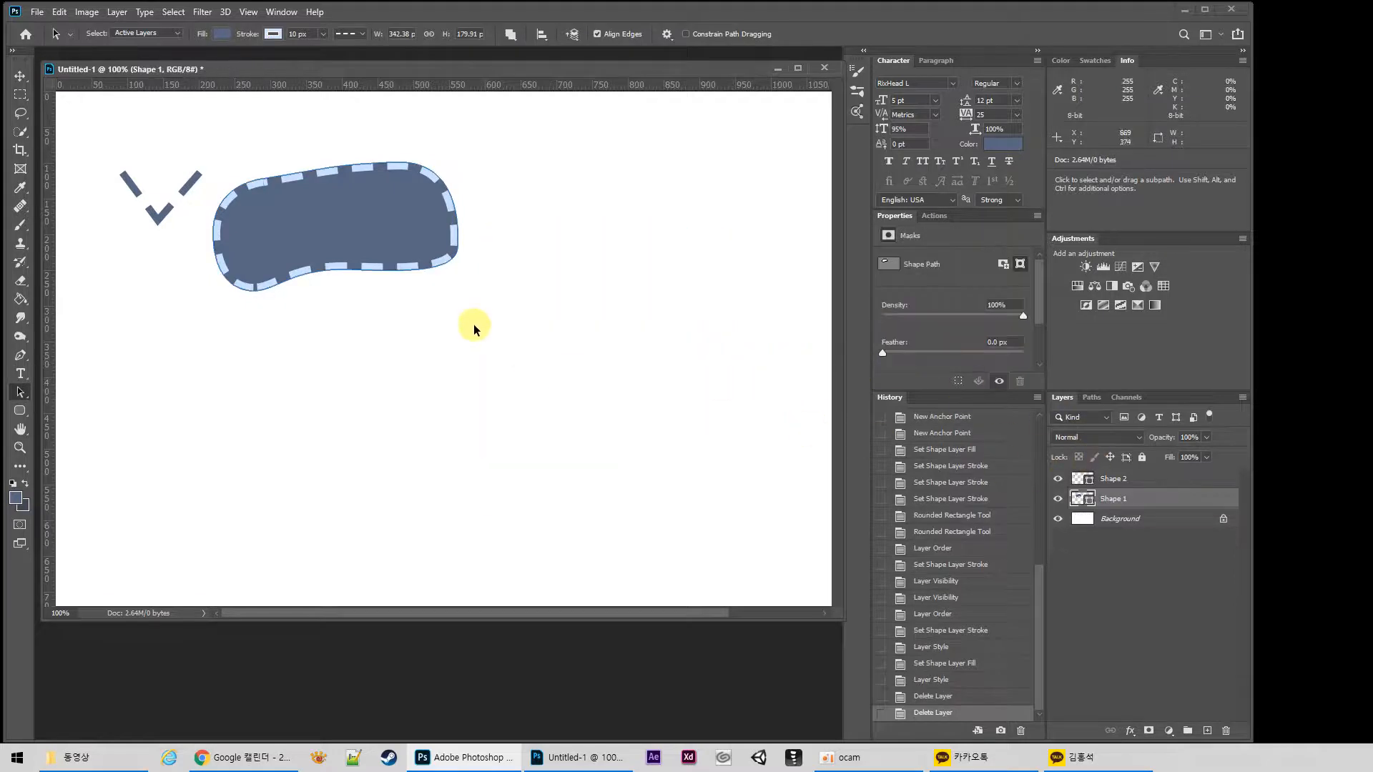
# Draw a closed curved shape about 318 by 190 px with the Pen tool, below and beside the blob
pyautogui.click(21, 356)
pyautogui.click(579, 256)
pyautogui.moveTo(521, 297); pyautogui.dragTo(515, 318)
pyautogui.click(495, 363)
pyautogui.moveTo(505, 372); pyautogui.dragTo(522, 367)
pyautogui.moveTo(612, 363); pyautogui.dragTo(734, 326)
pyautogui.moveTo(593, 269); pyautogui.dragTo(544, 304)
# Remove the stroke from the new curved shape
pyautogui.press('a')
pyautogui.click(273, 35)
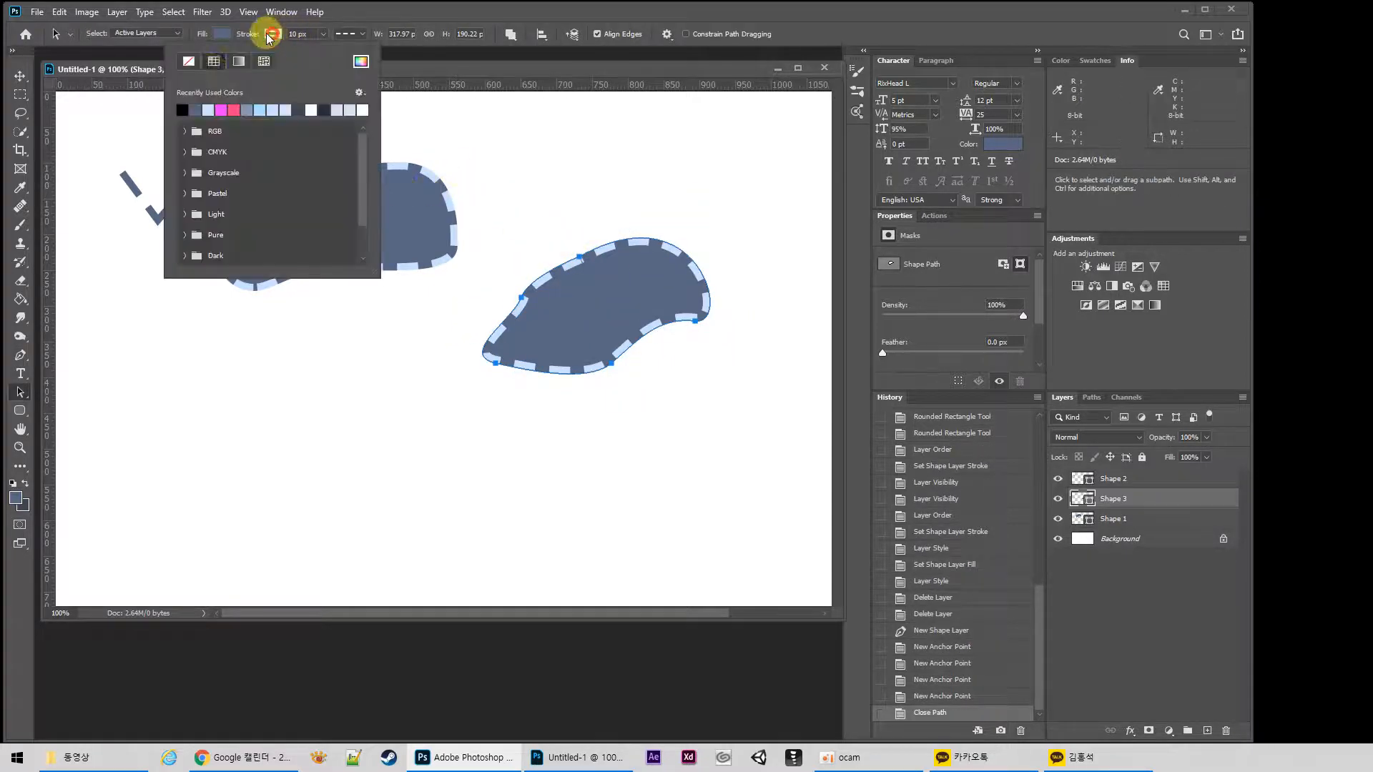
pyautogui.click(188, 63)
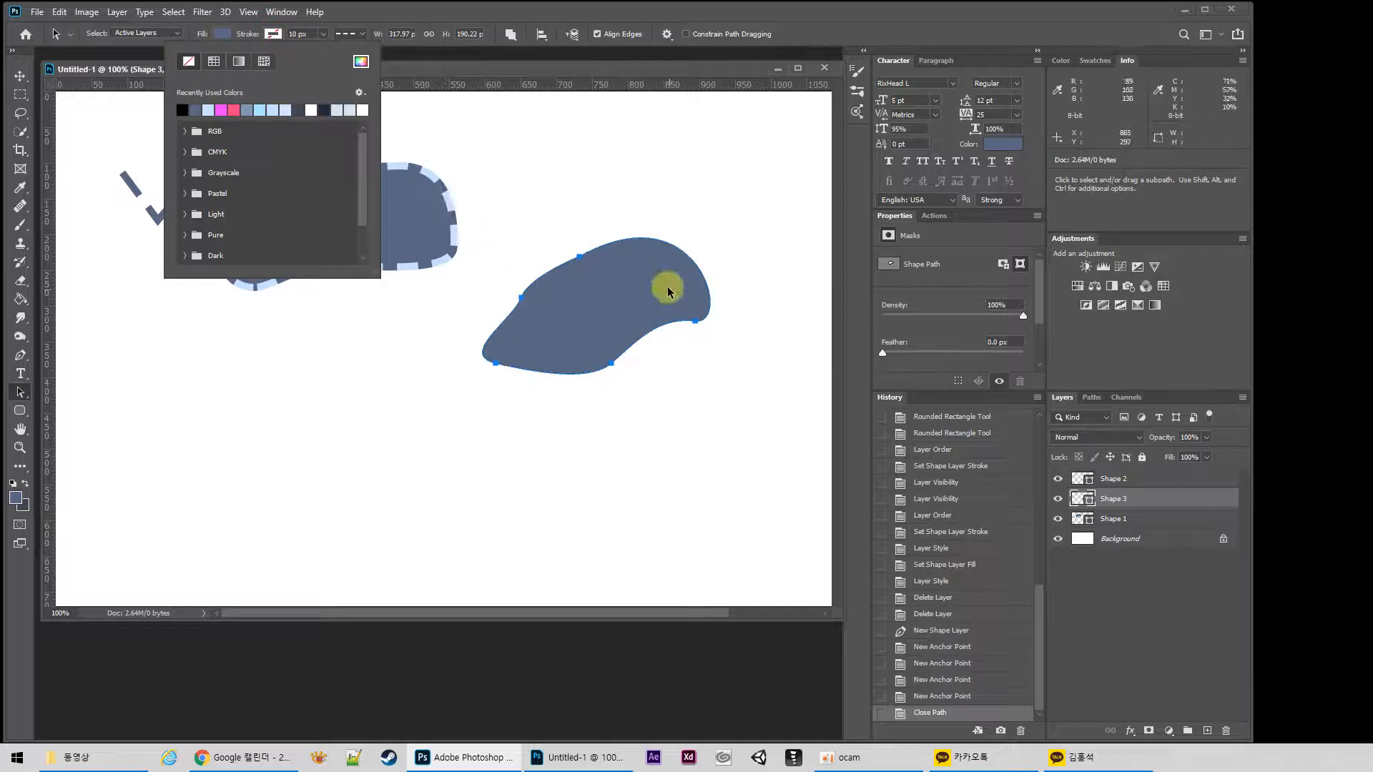
pyautogui.click(624, 180)
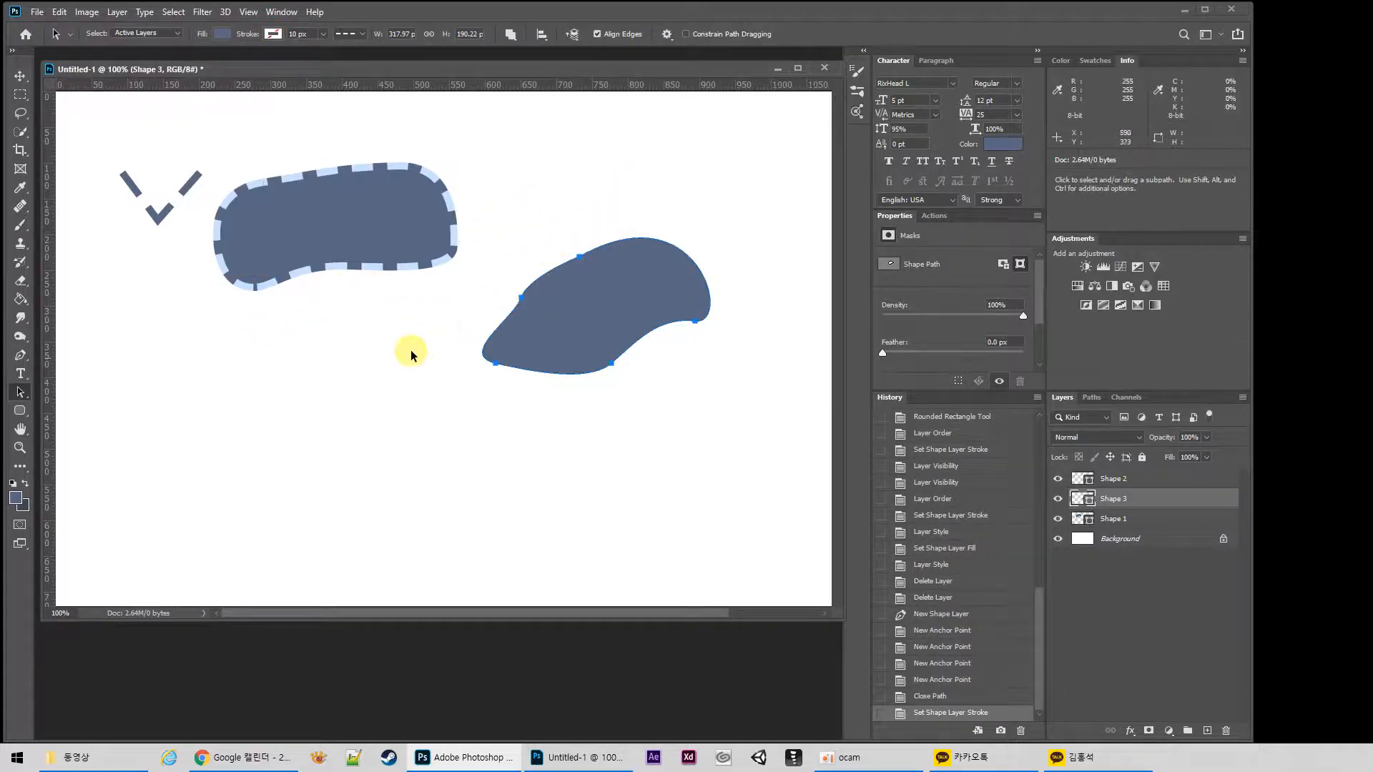
# Add a new empty layer and place it directly below the Shape 3 layer
pyautogui.click(21, 228)
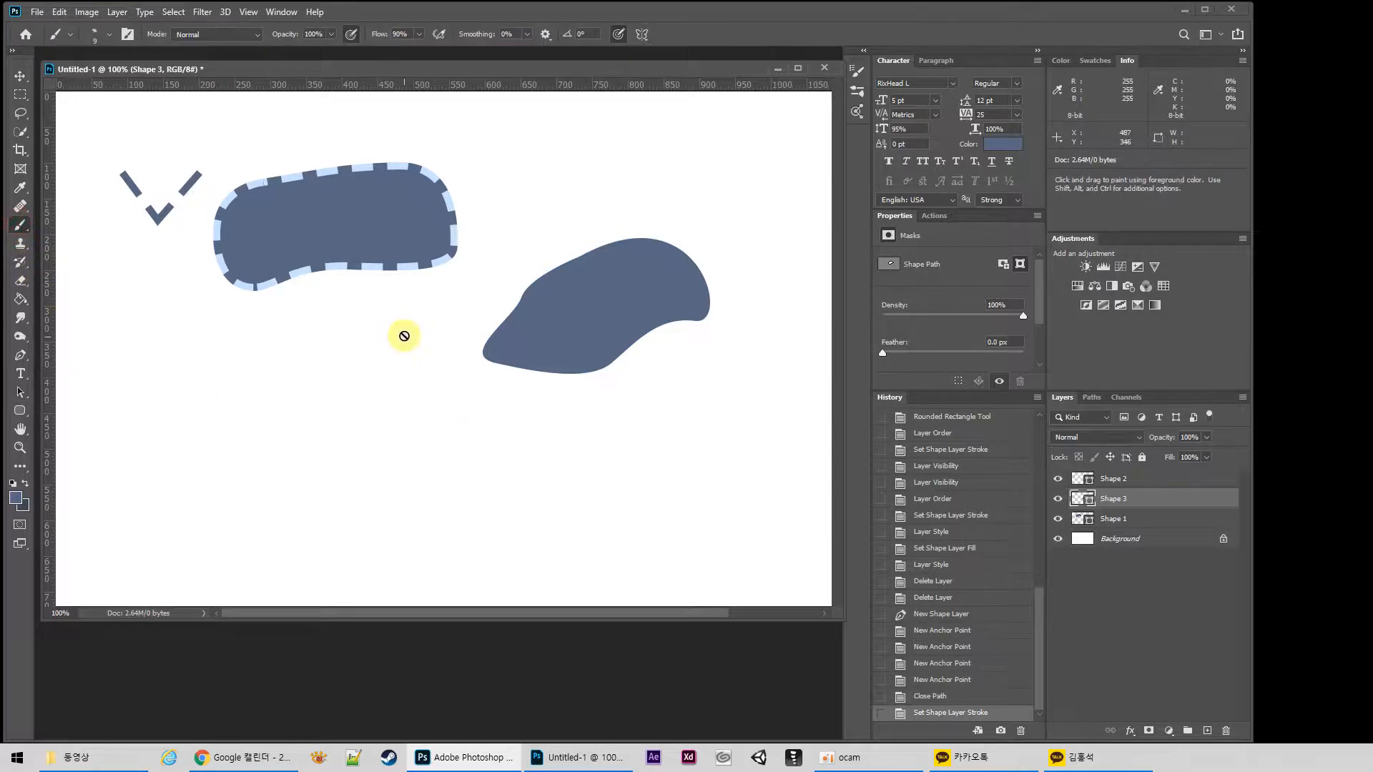
pyautogui.click(1207, 730)
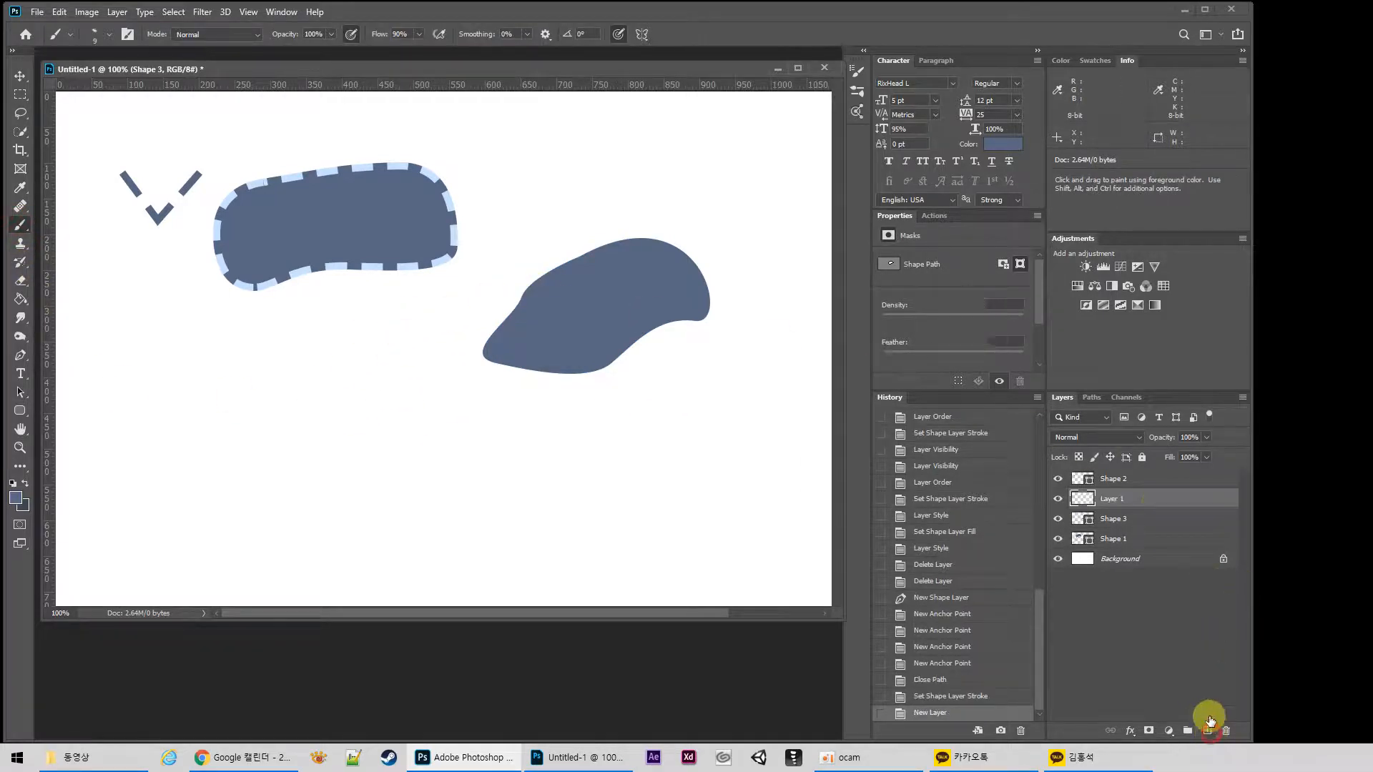
pyautogui.moveTo(1137, 498); pyautogui.dragTo(1144, 525)
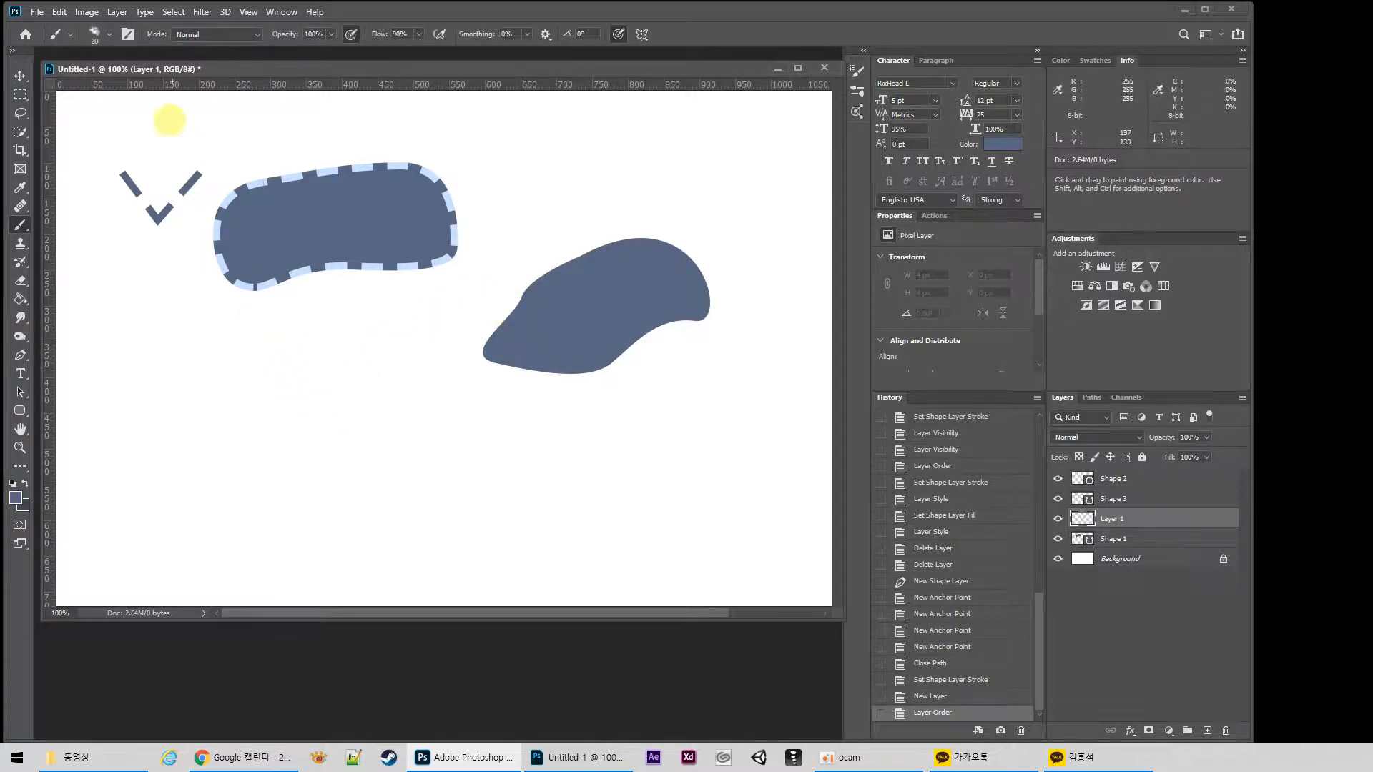
# Choose the Hard Round brush from the General Brushes group and reduce its size for thin line drawing
pyautogui.click(97, 34)
pyautogui.scroll(5, 212, 178)
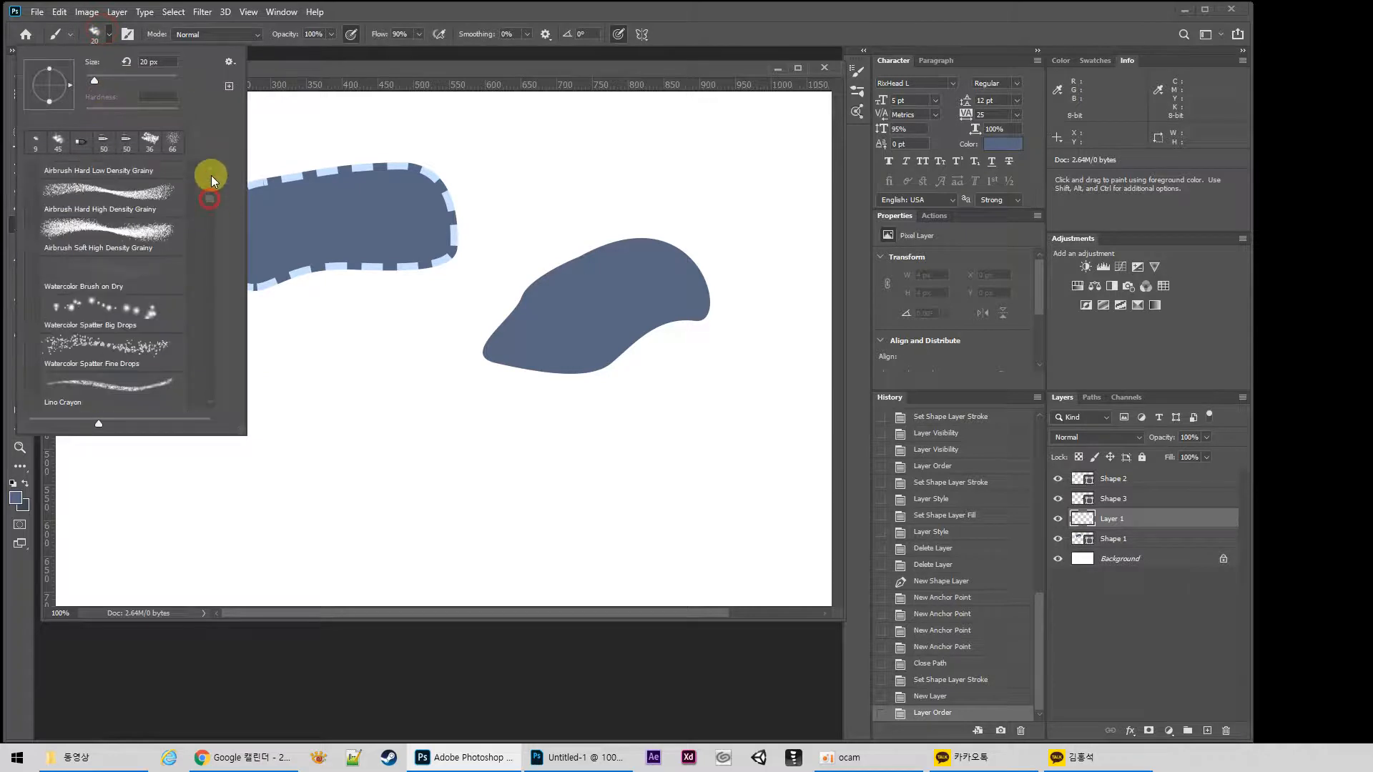
pyautogui.scroll(3, 211, 182)
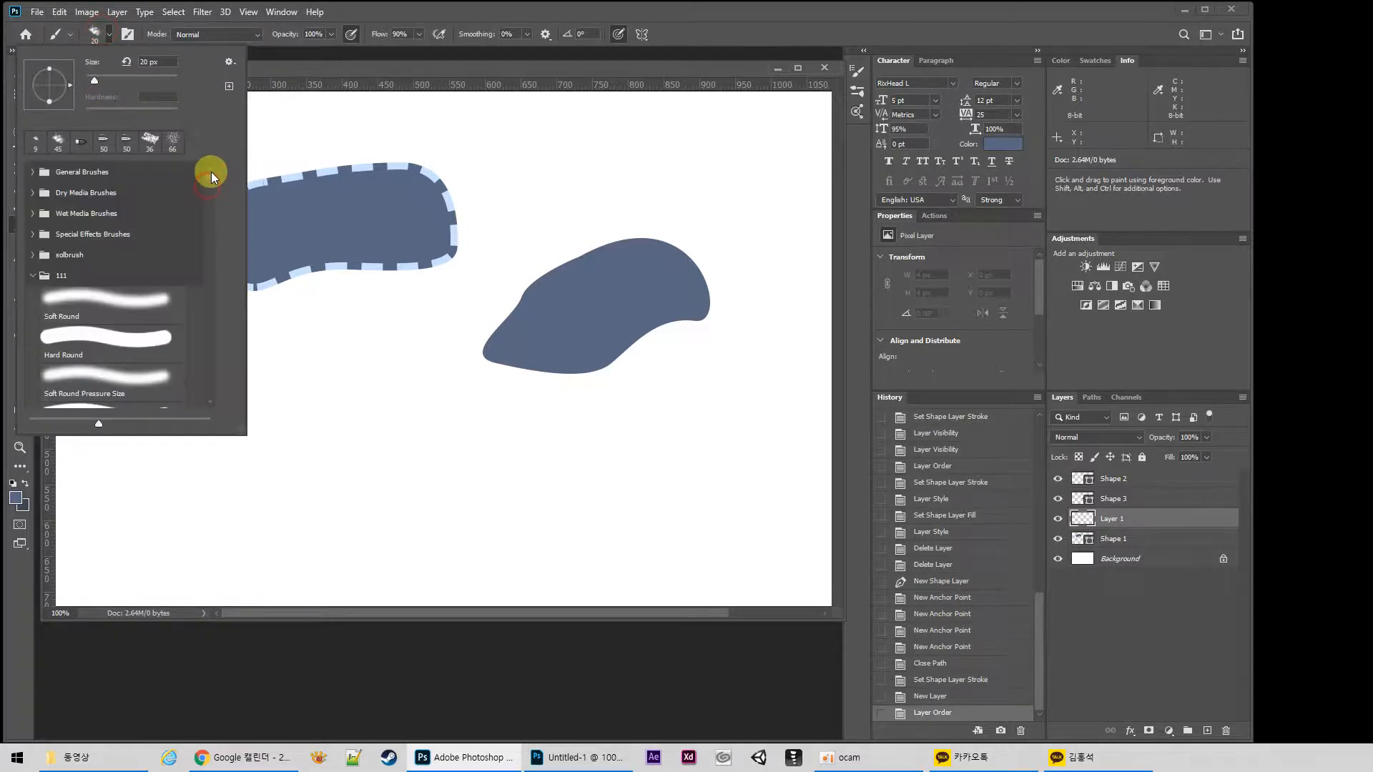
pyautogui.click(32, 172)
pyautogui.click(113, 236)
pyautogui.click(340, 67)
pyautogui.press('[')
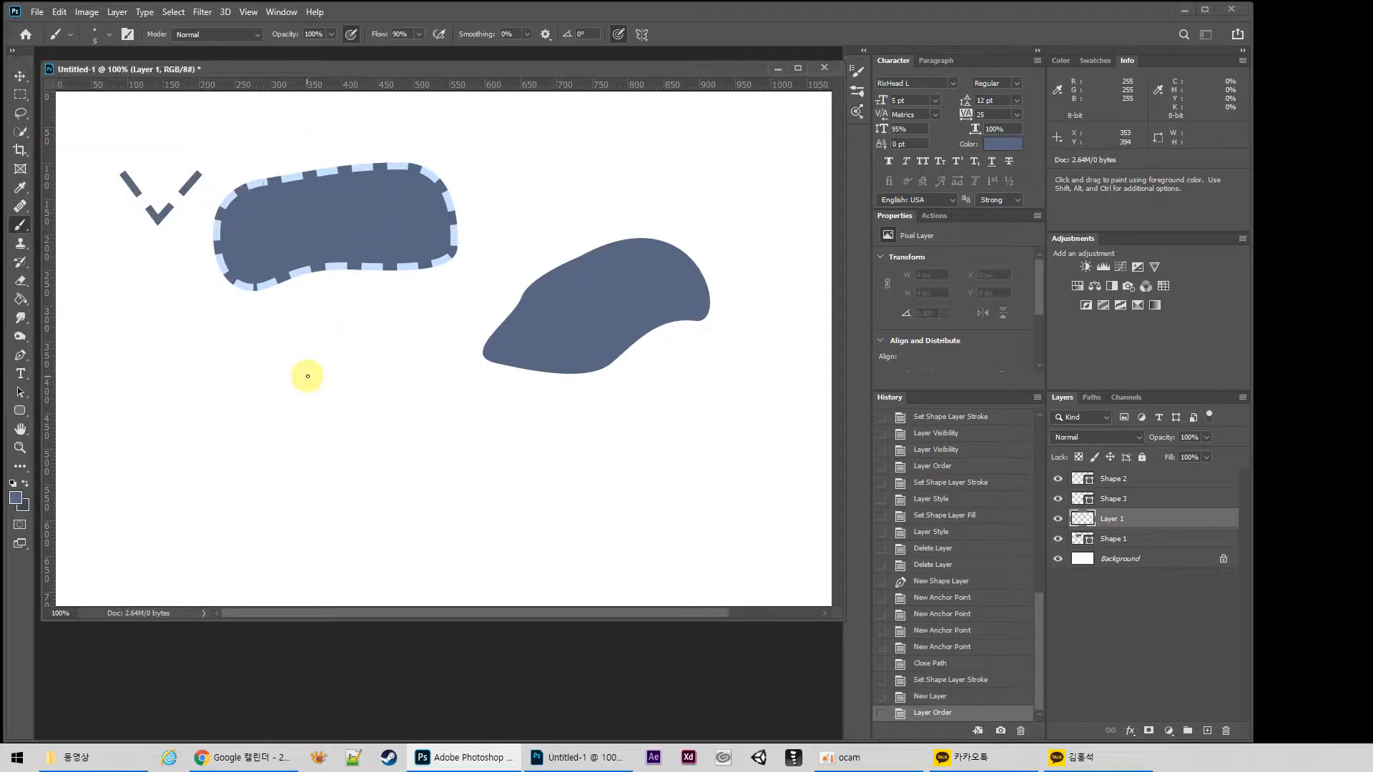
# Sketch a dragon head with eye, two horns and teeth, about 451 by 297 px, below the dashed blob
pyautogui.moveTo(316, 409)
pyautogui.mouseDown()
pyautogui.moveTo(407, 405)
pyautogui.moveTo(342, 414)
pyautogui.moveTo(379, 413)
pyautogui.moveTo(352, 399)
pyautogui.moveTo(361, 407)
pyautogui.mouseUp()
pyautogui.moveTo(385, 343)
pyautogui.mouseDown()
pyautogui.moveTo(191, 429)
pyautogui.moveTo(230, 459)
pyautogui.moveTo(334, 460)
pyautogui.moveTo(303, 492)
pyautogui.moveTo(206, 496)
pyautogui.moveTo(242, 524)
pyautogui.moveTo(381, 522)
pyautogui.moveTo(462, 496)
pyautogui.moveTo(507, 427)
pyautogui.moveTo(459, 368)
pyautogui.moveTo(390, 343)
pyautogui.moveTo(453, 360)
pyautogui.mouseUp()
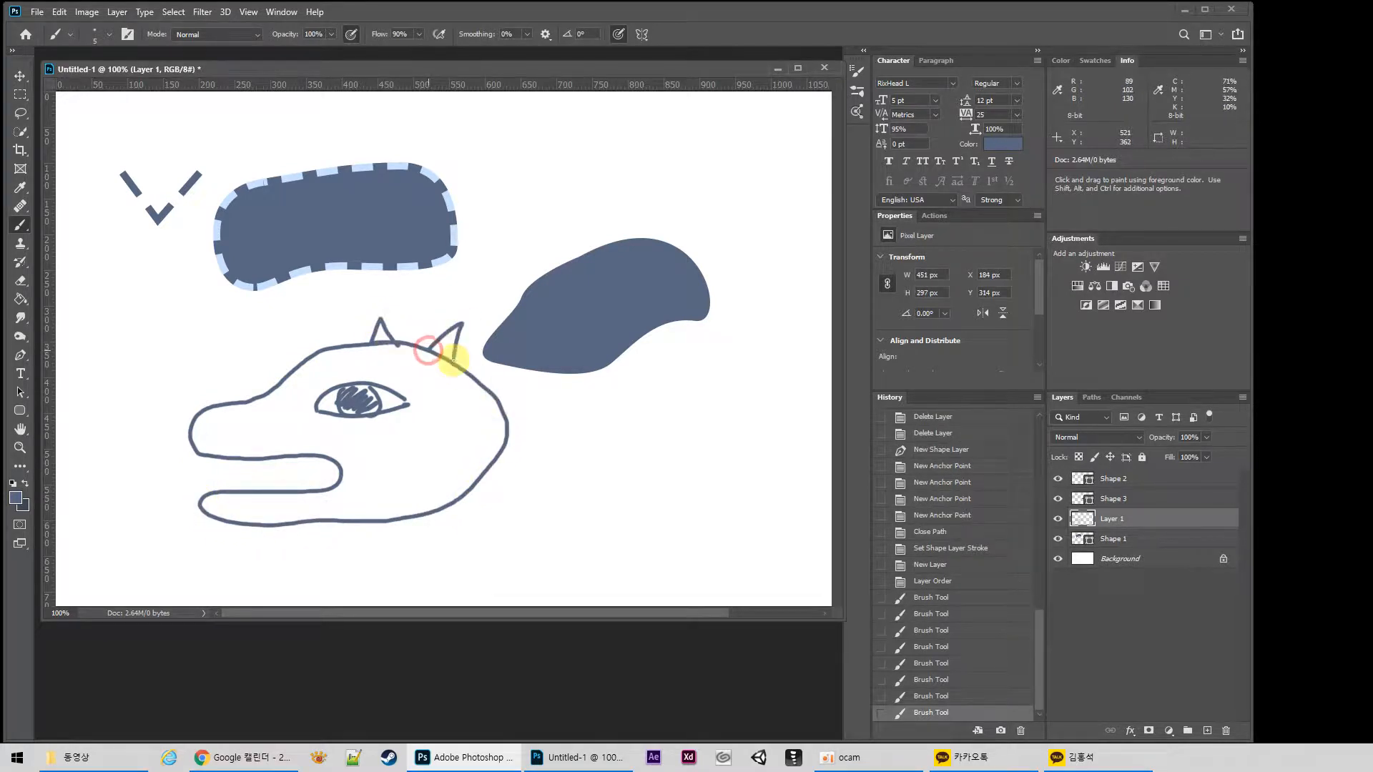
pyautogui.moveTo(222, 461)
pyautogui.mouseDown()
pyautogui.moveTo(291, 473)
pyautogui.moveTo(314, 457)
pyautogui.mouseUp()
pyautogui.moveTo(238, 493); pyautogui.dragTo(301, 493)
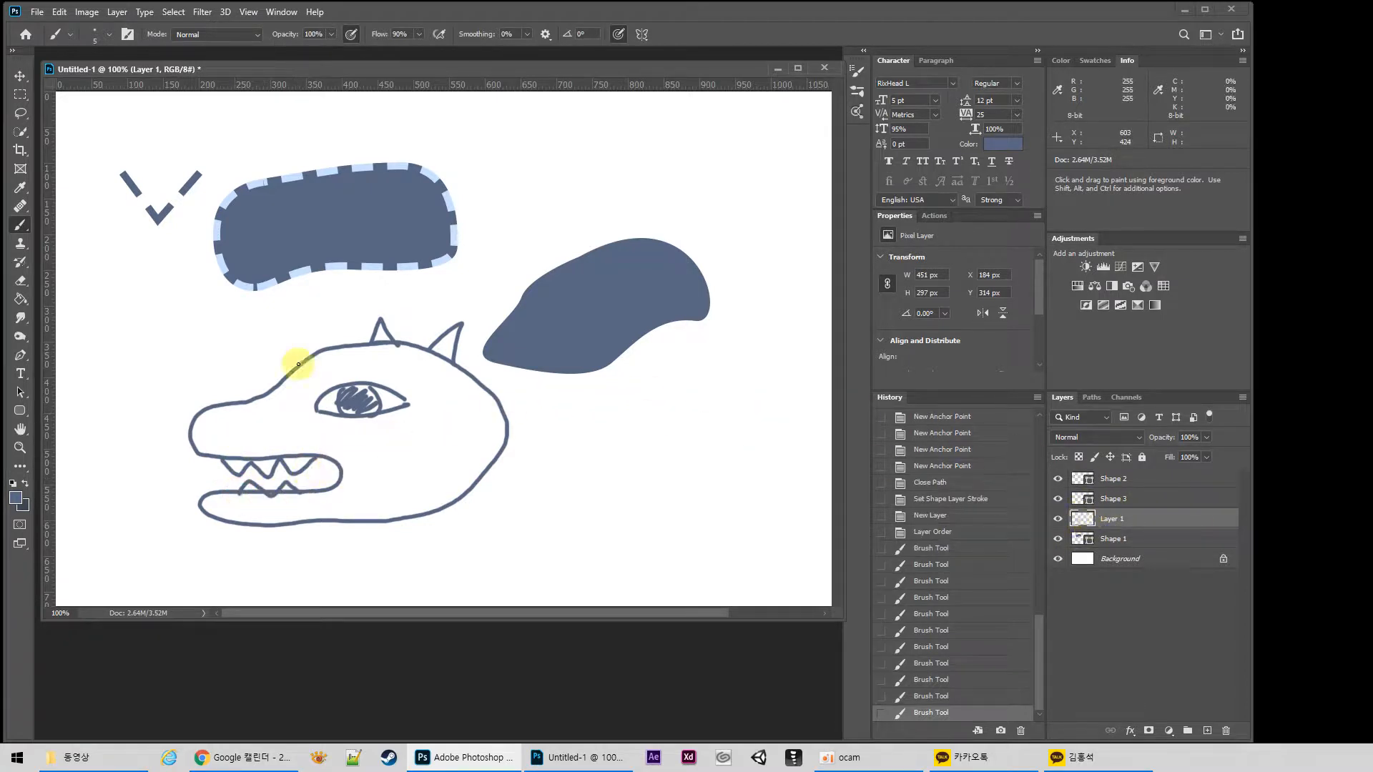
# Set the Pen tool's shape fill to a lighter blue-grey from the recently used colors
pyautogui.click(20, 355)
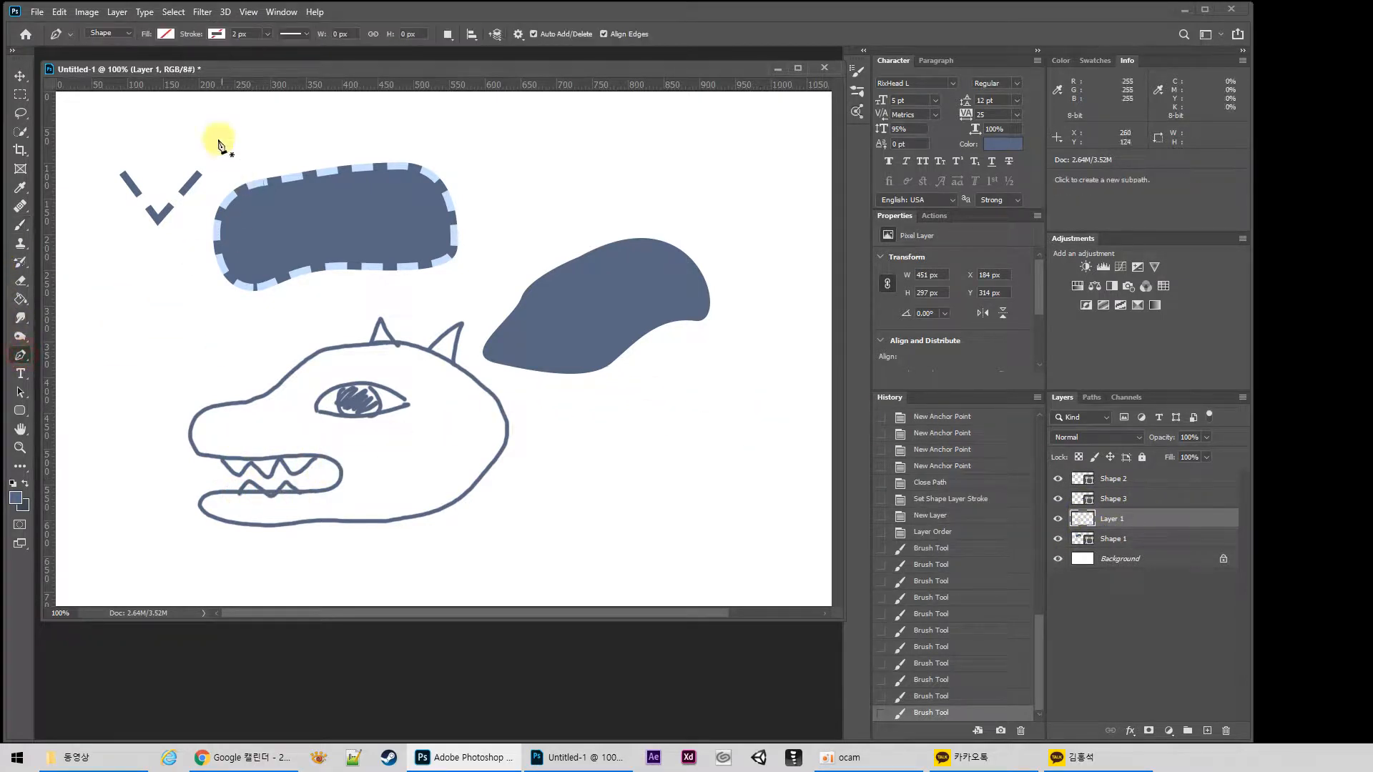
pyautogui.click(169, 36)
pyautogui.click(140, 110)
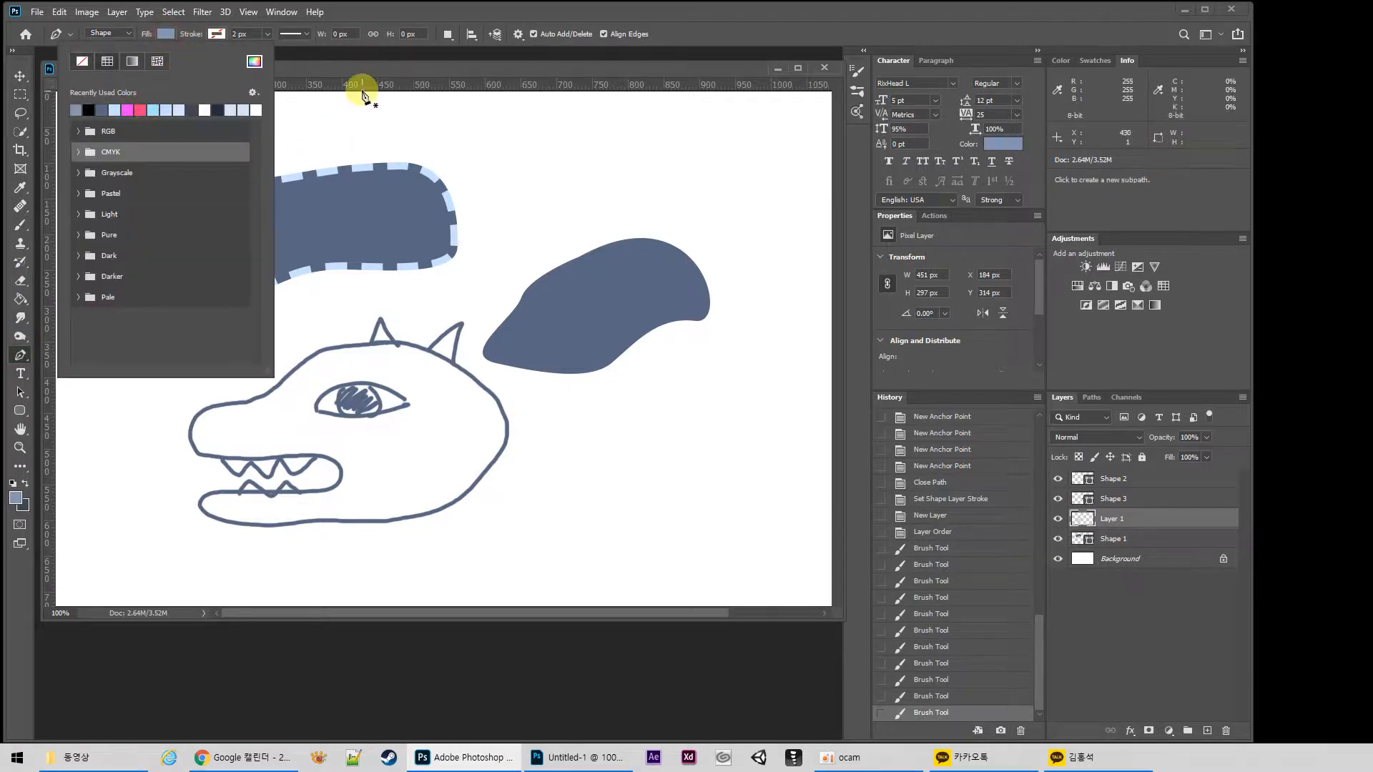
pyautogui.click(373, 68)
# Start a Pen shape at the front horn's tip and trace the sketch's forehead down to the snout bridge
pyautogui.press('z')
pyautogui.click(380, 319)
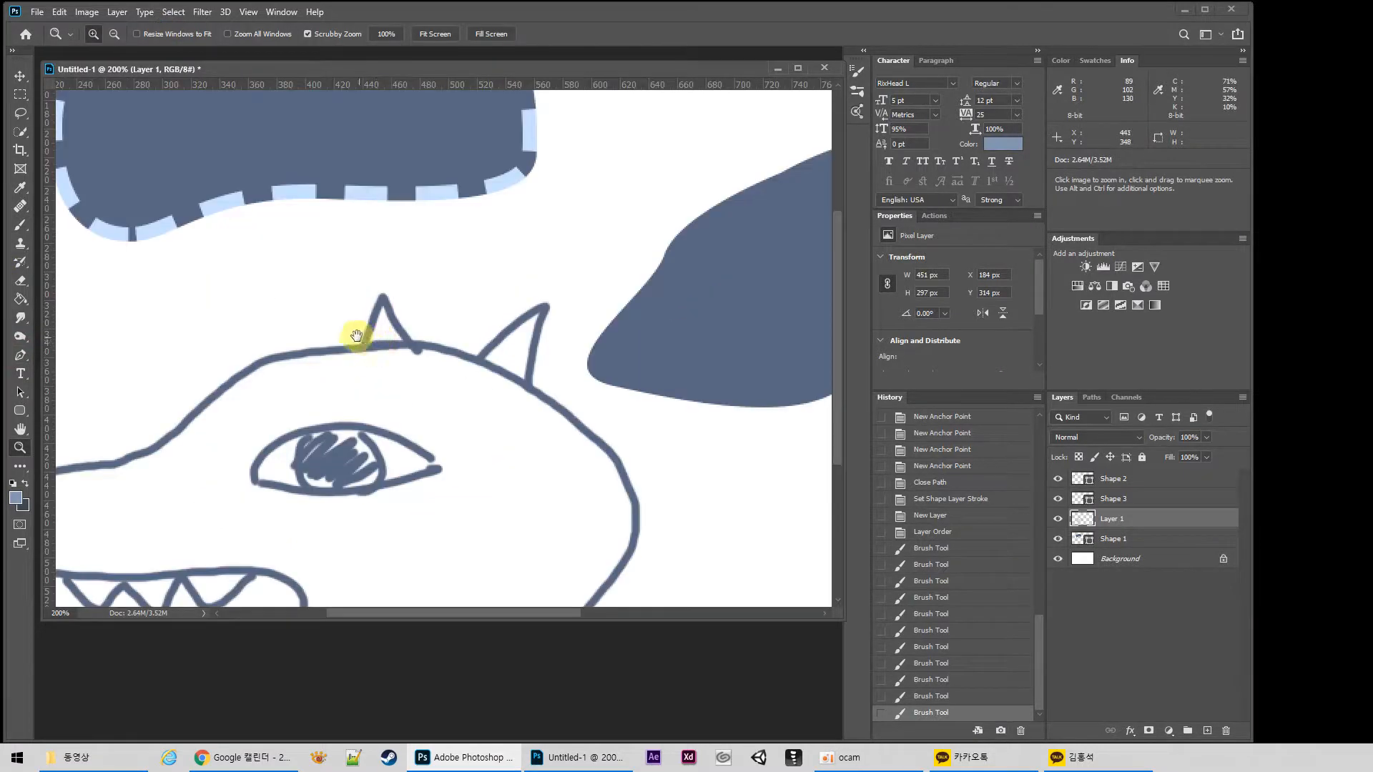
pyautogui.moveTo(329, 343); pyautogui.dragTo(484, 272)
pyautogui.press('p')
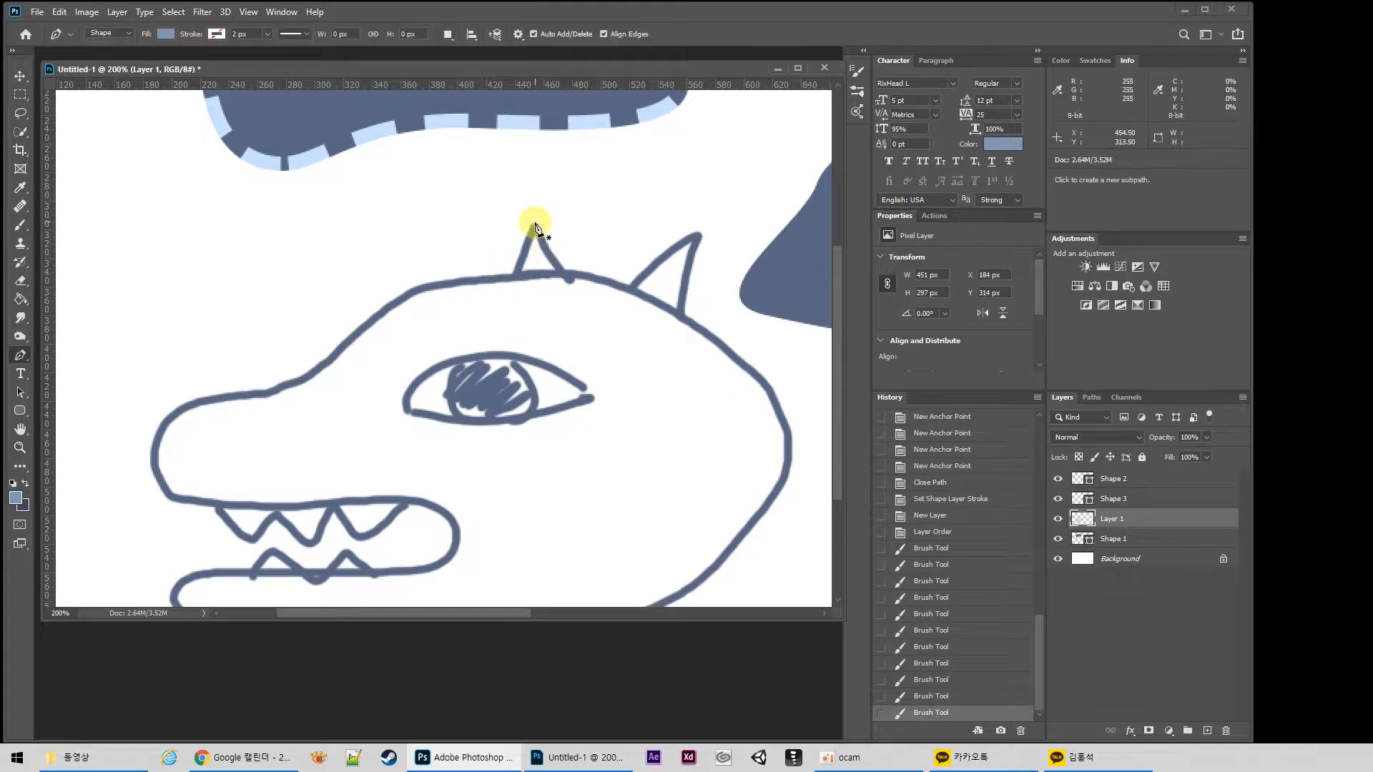
pyautogui.click(532, 228)
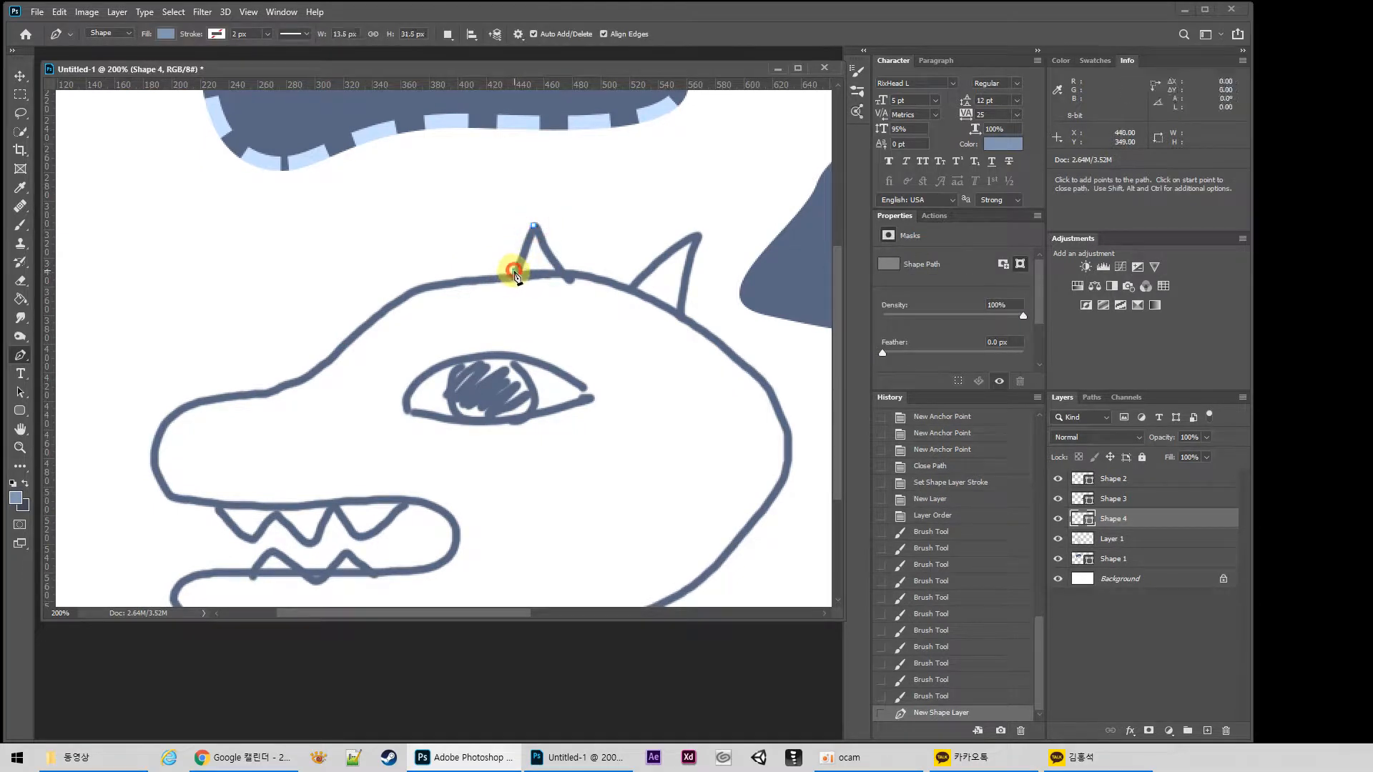
pyautogui.click(515, 272)
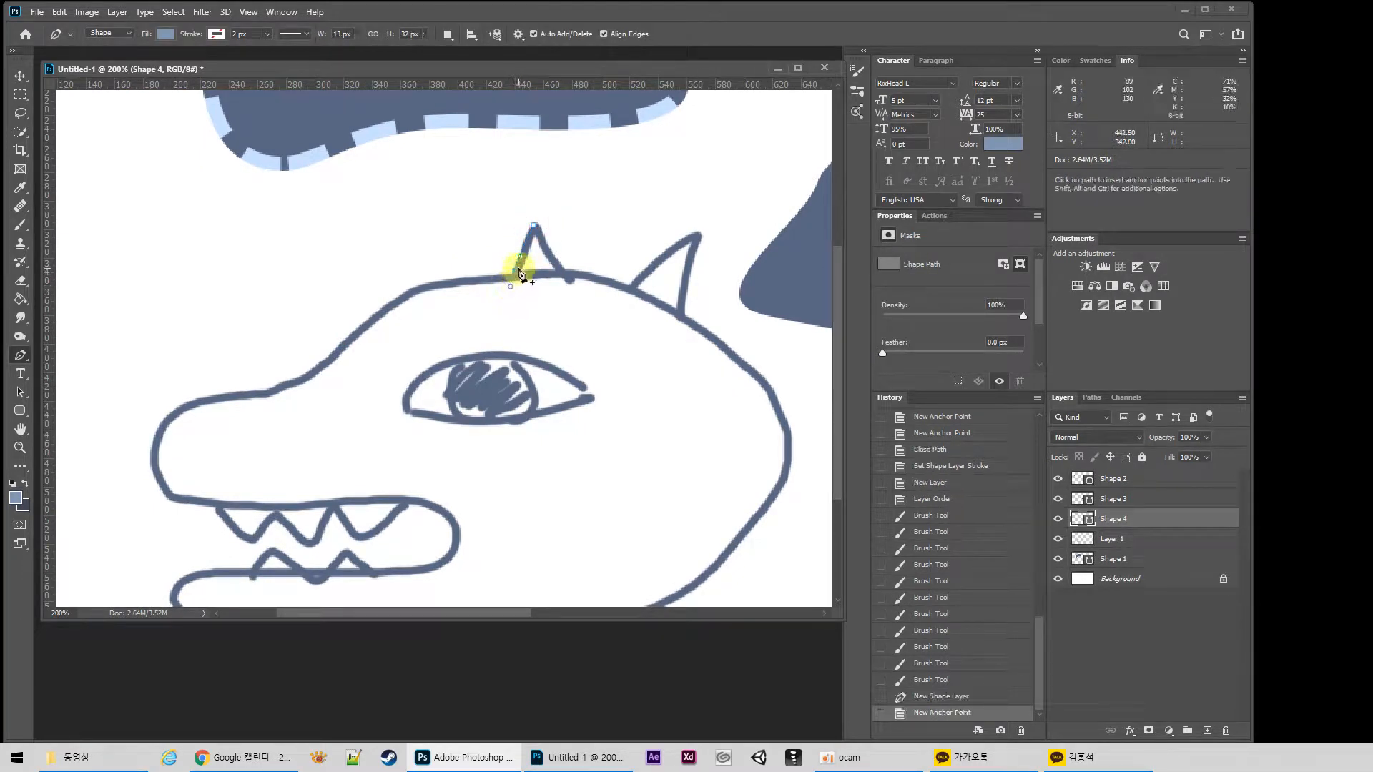
pyautogui.click(515, 272)
pyautogui.moveTo(415, 290); pyautogui.dragTo(381, 310)
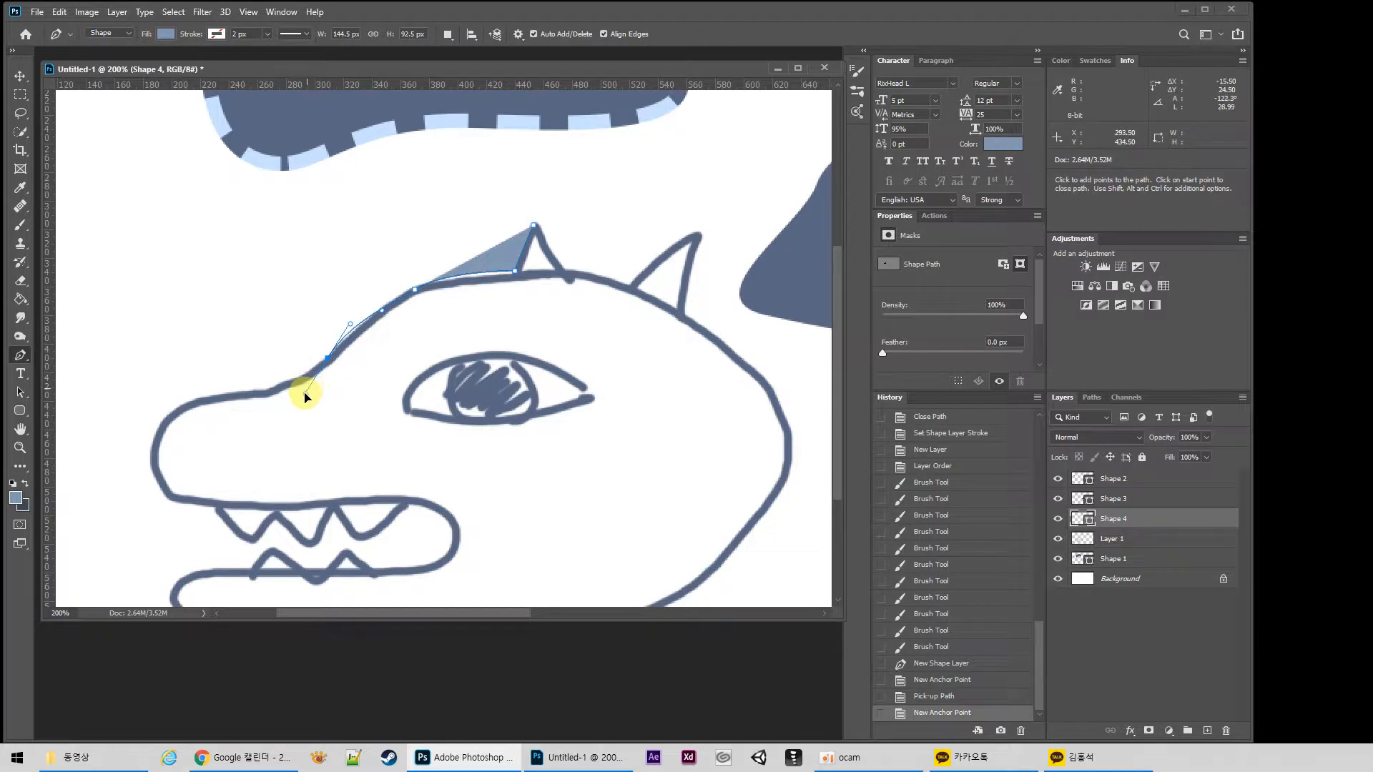
pyautogui.moveTo(294, 394); pyautogui.dragTo(295, 391)
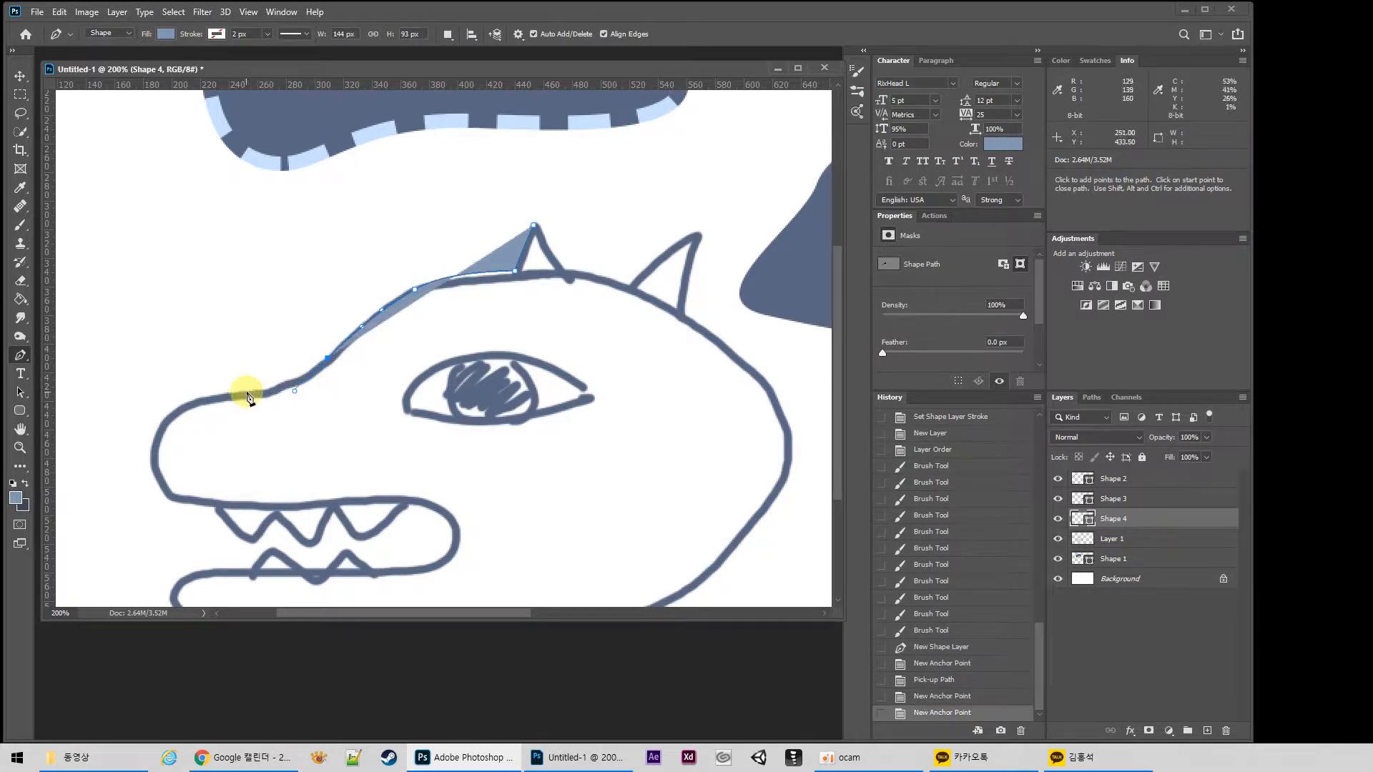
# Continue the Pen shape around the nose and along the upper jaw to the corner of the mouth
pyautogui.click(204, 399)
pyautogui.moveTo(150, 456); pyautogui.dragTo(148, 500)
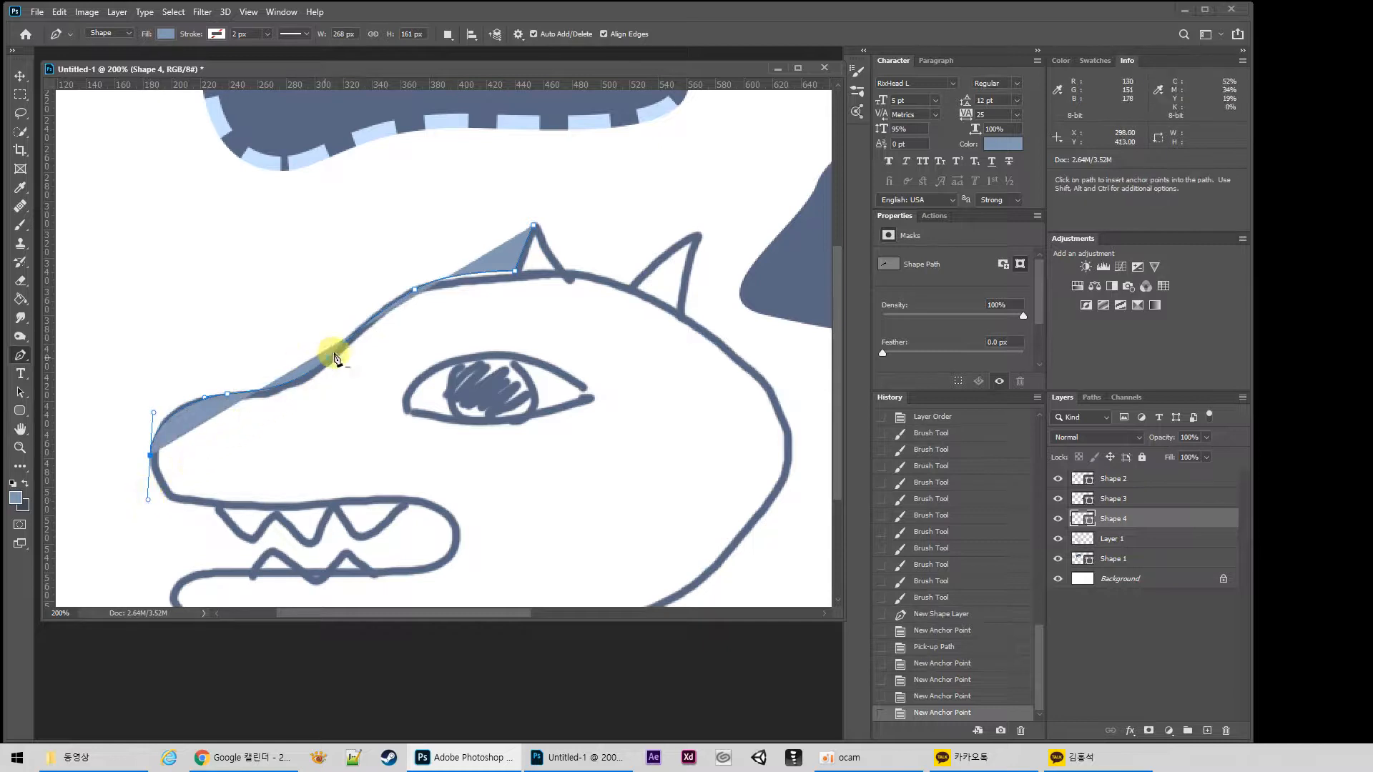
pyautogui.moveTo(217, 510); pyautogui.dragTo(258, 508)
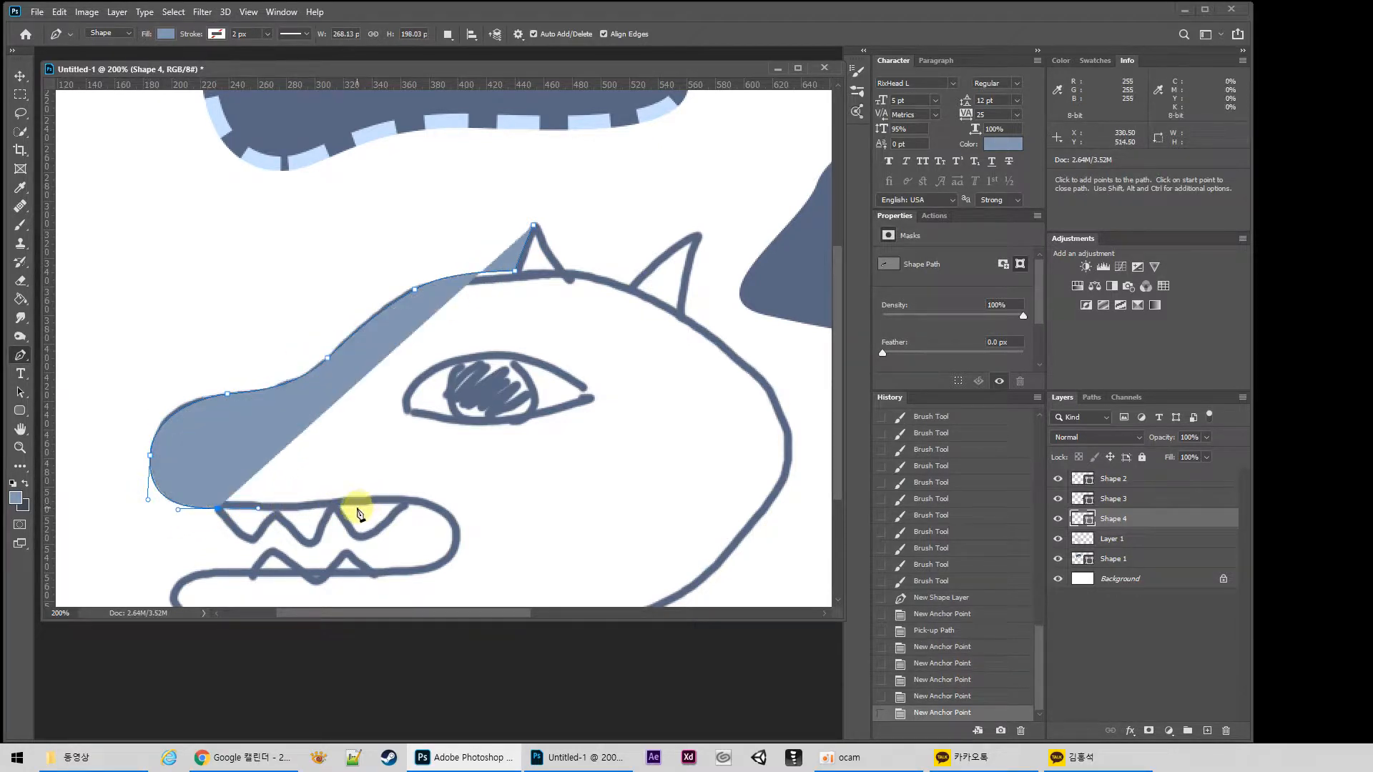
pyautogui.moveTo(428, 509); pyautogui.dragTo(445, 521)
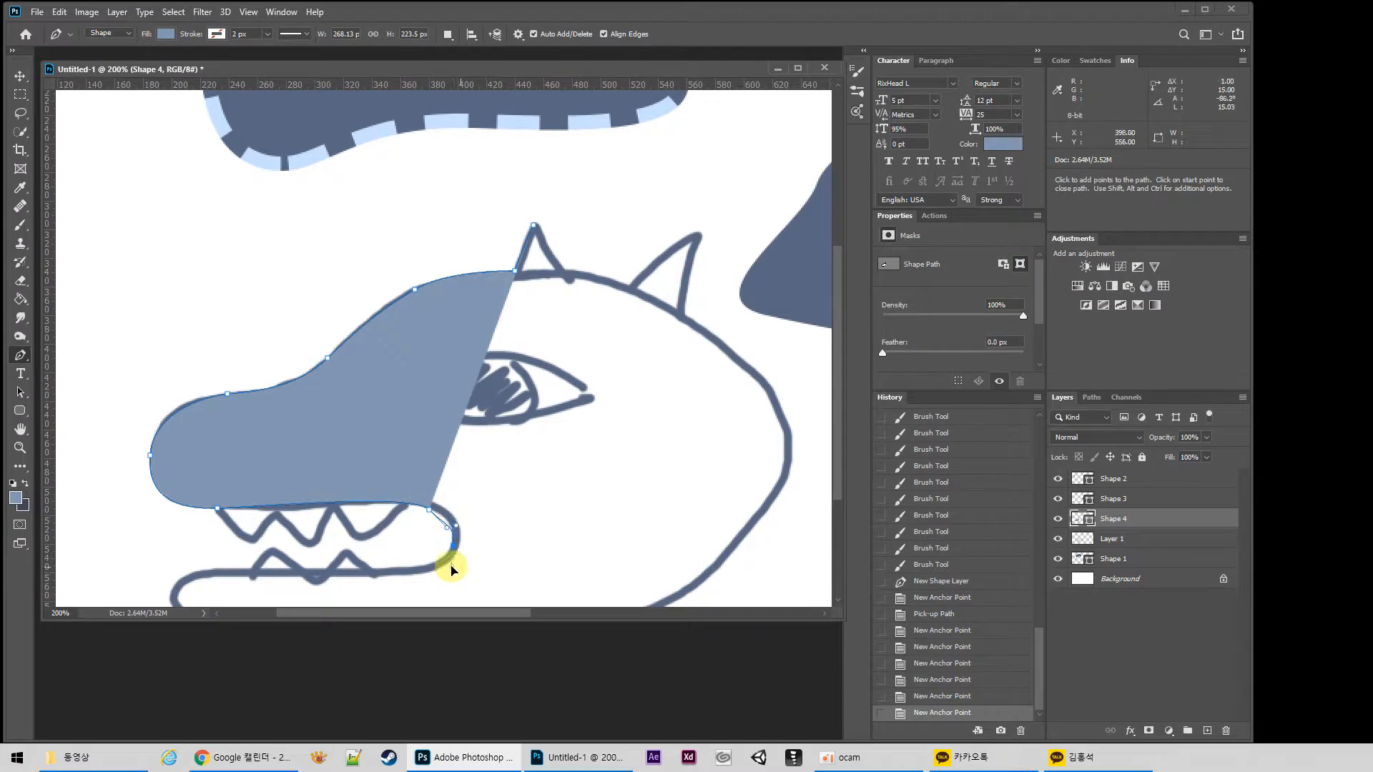
pyautogui.moveTo(452, 581); pyautogui.dragTo(451, 574)
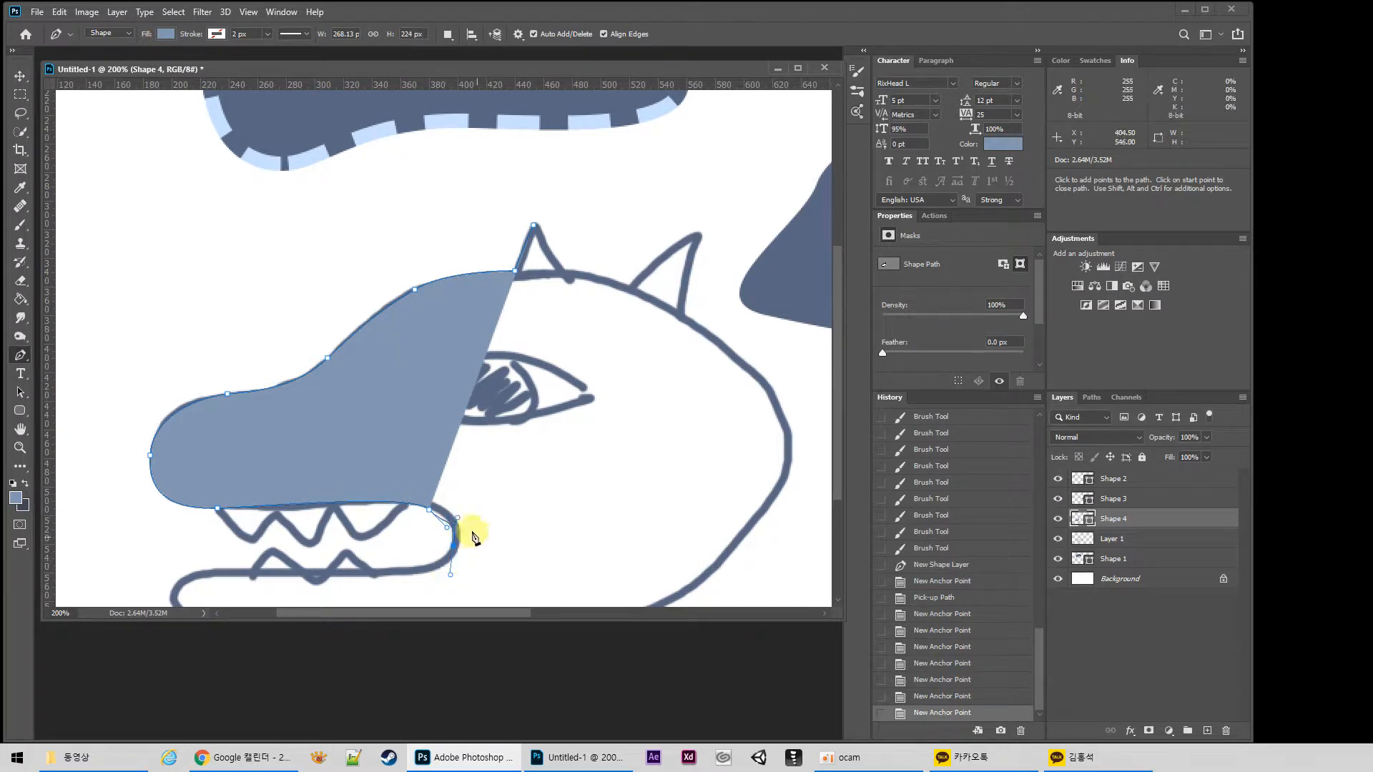
# Remove the shape's fill, trace the lower jaw and back of the head, and close the path at the front horn's tip
pyautogui.click(165, 35)
pyautogui.click(82, 61)
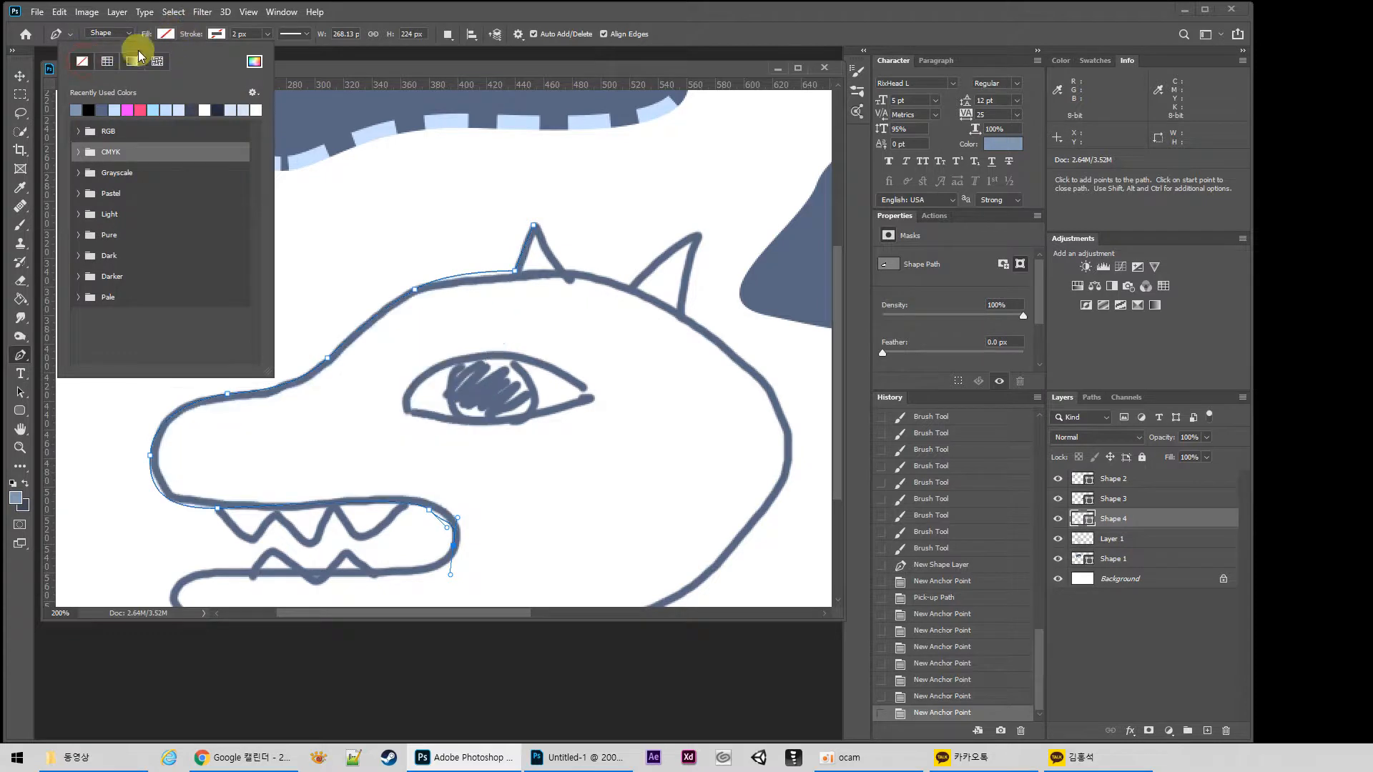
pyautogui.moveTo(494, 418); pyautogui.dragTo(607, 301)
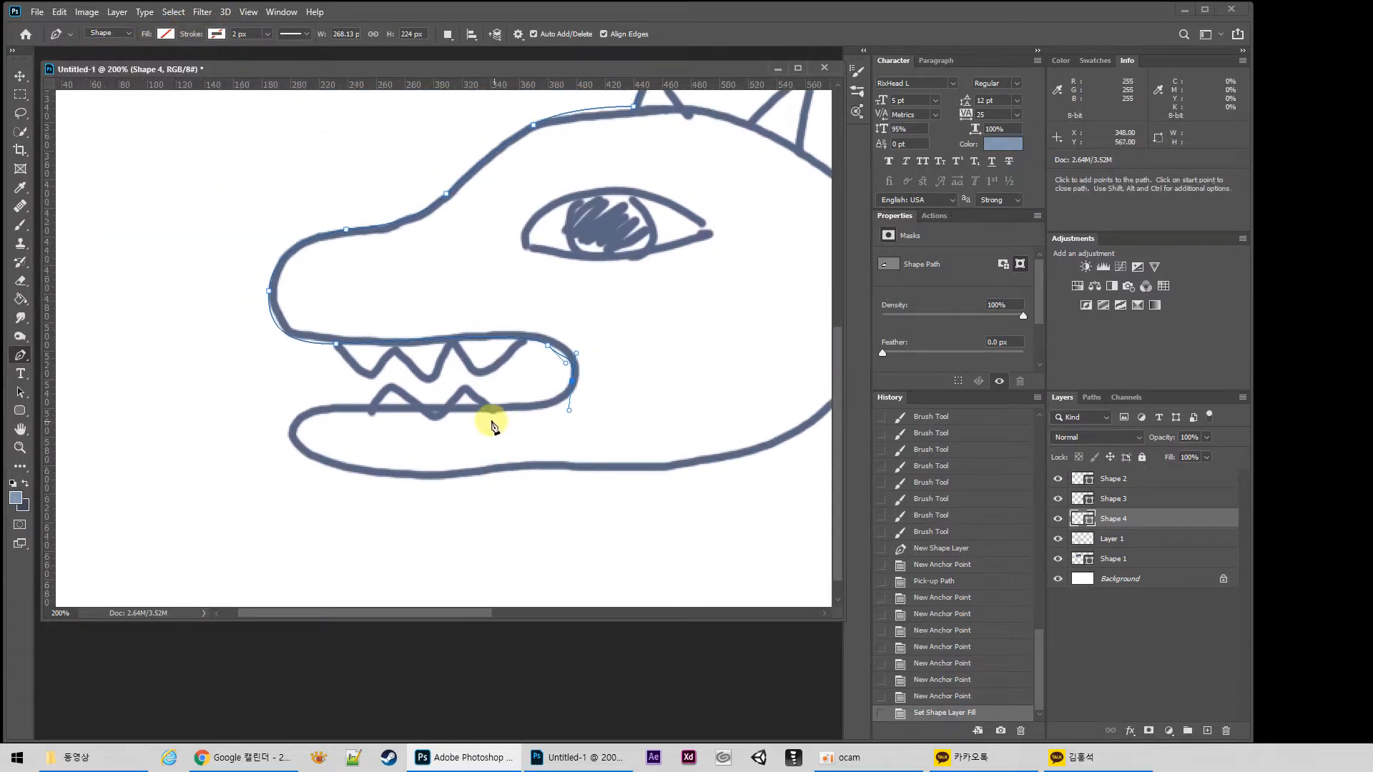
pyautogui.moveTo(515, 406); pyautogui.dragTo(489, 410)
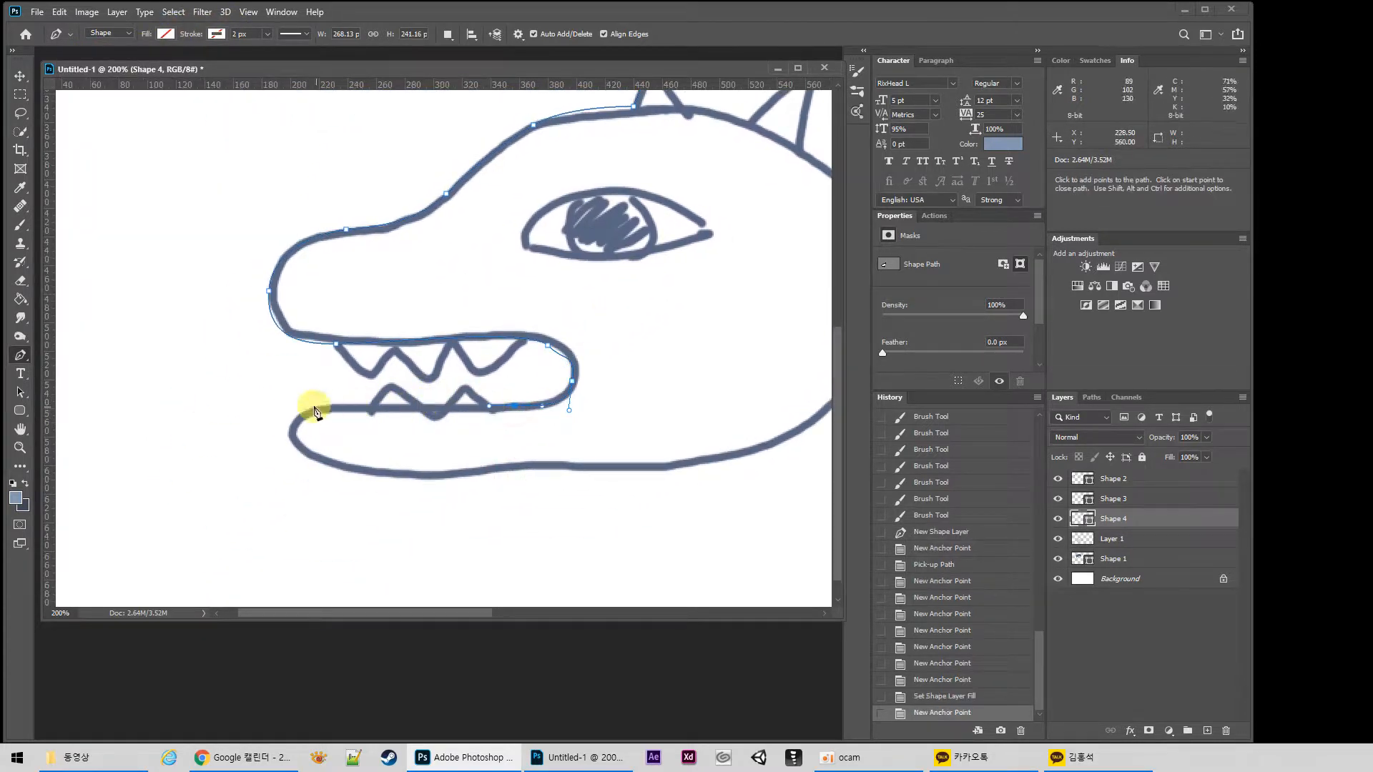
pyautogui.moveTo(300, 417); pyautogui.dragTo(280, 451)
pyautogui.moveTo(388, 474); pyautogui.dragTo(468, 471)
pyautogui.moveTo(631, 425); pyautogui.dragTo(500, 502)
pyautogui.moveTo(656, 474); pyautogui.dragTo(696, 377)
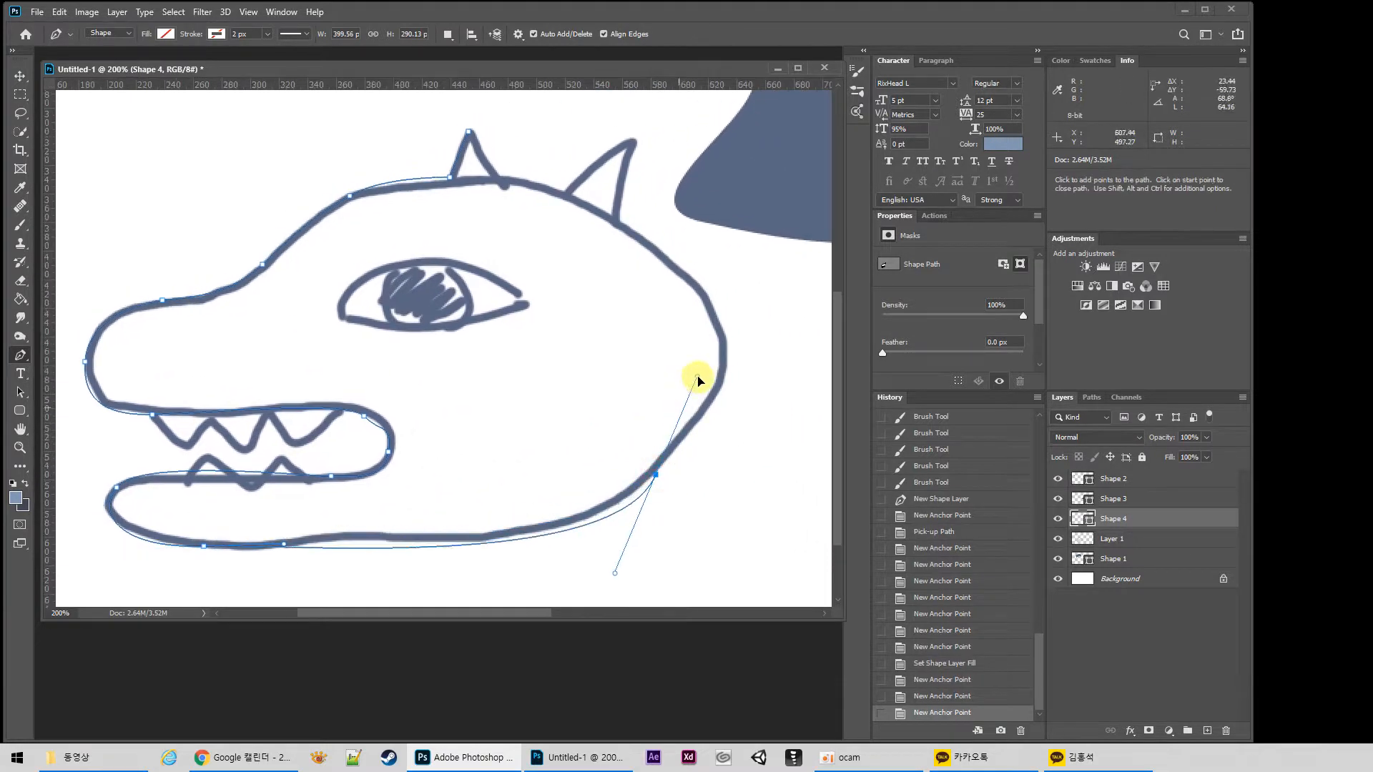
pyautogui.moveTo(469, 133); pyautogui.dragTo(286, 172)
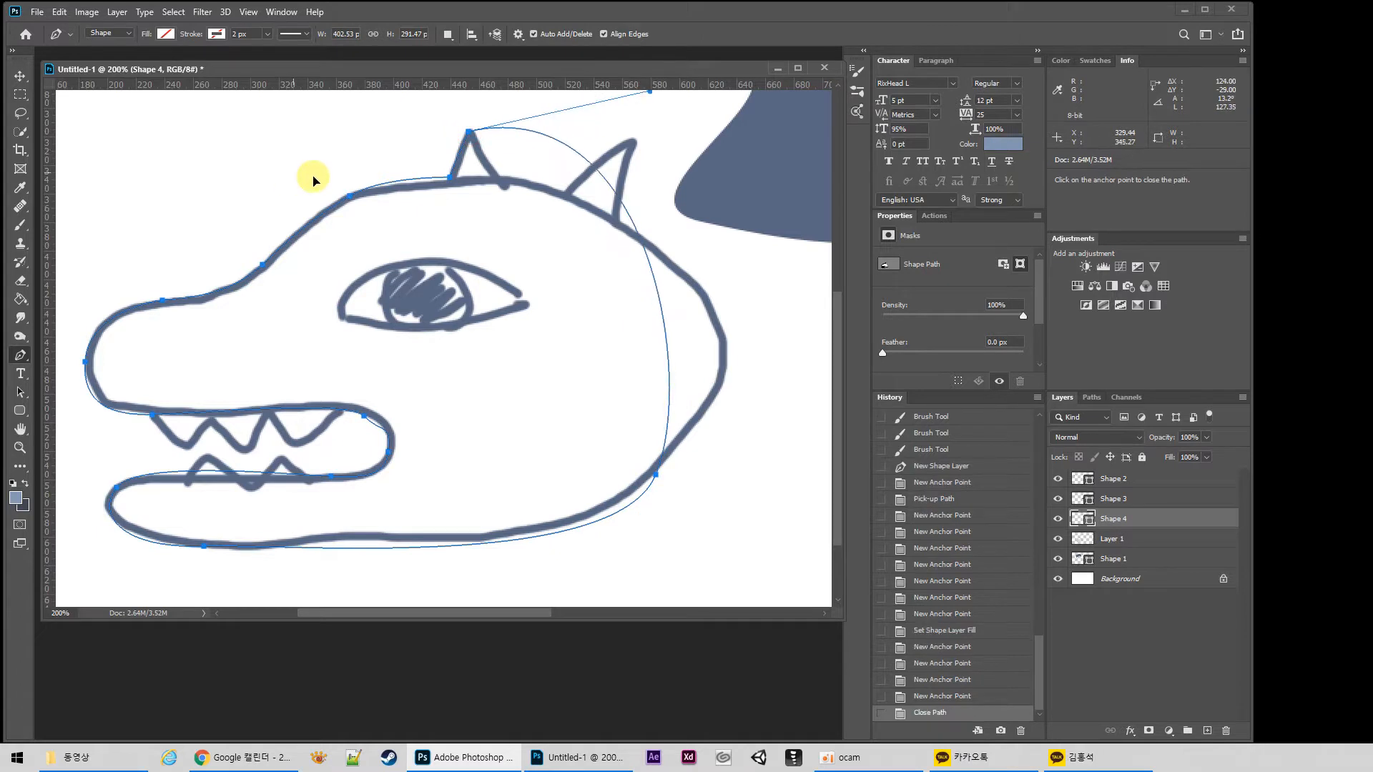
# Fill the closed head shape with the slate blue used in the other shapes
pyautogui.press('a')
pyautogui.click(222, 34)
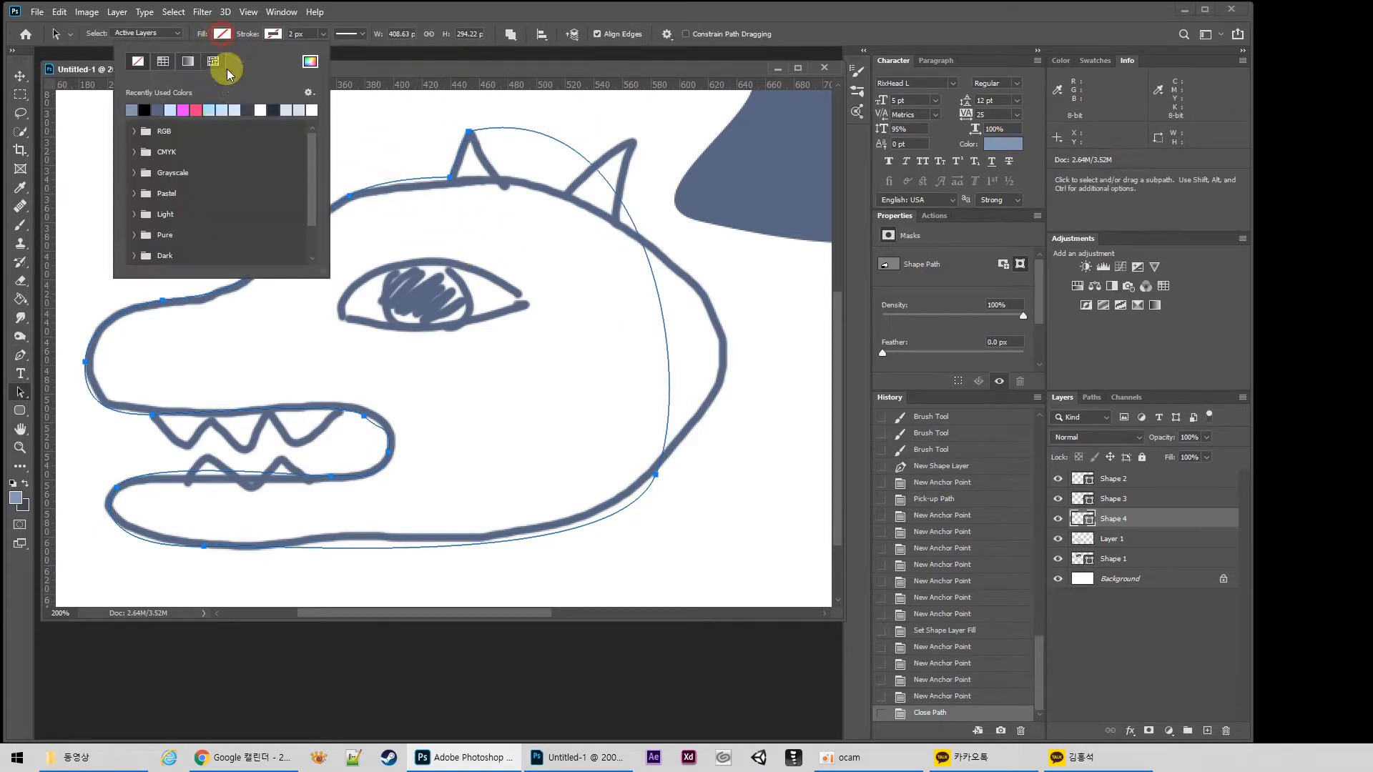
pyautogui.click(132, 110)
# Move the filled head shape sideways off the sketch, toward the curved shape
pyautogui.press('z')
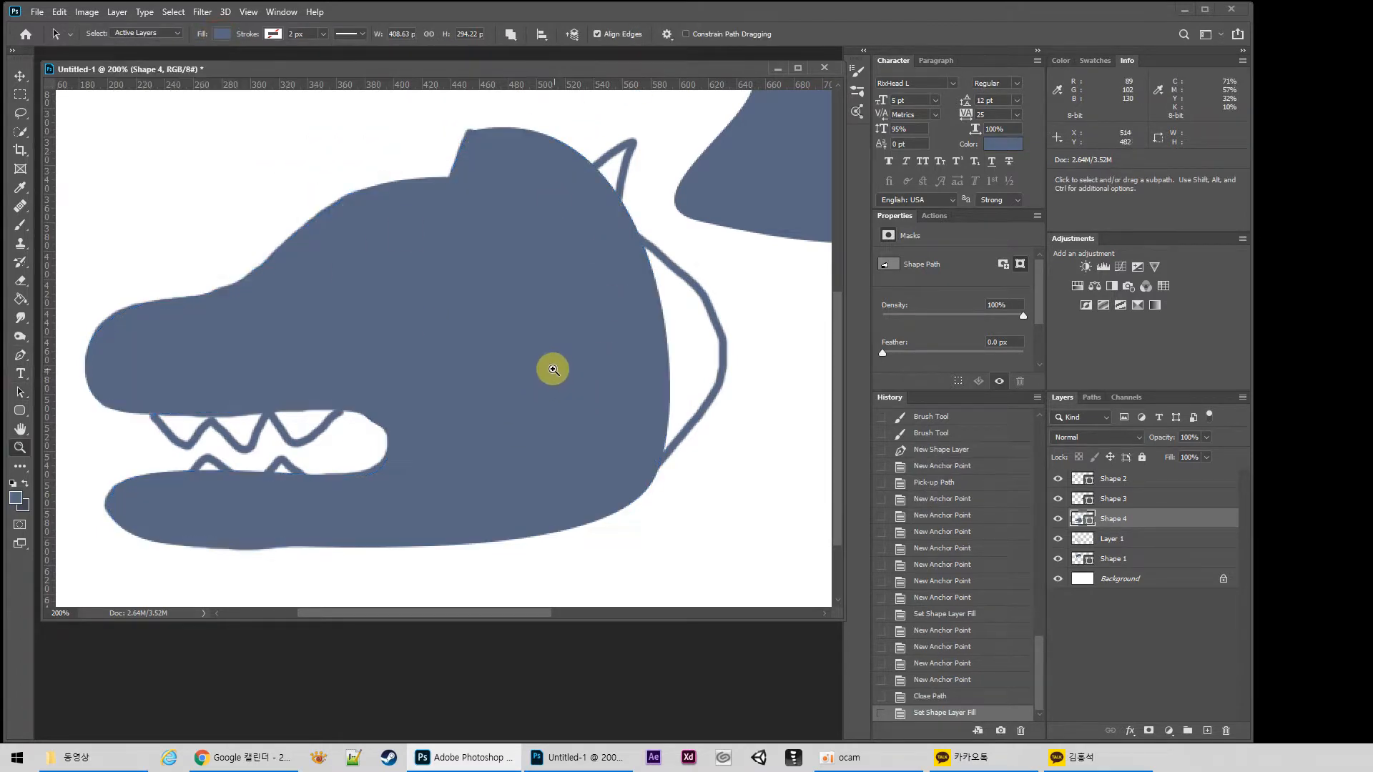
pyautogui.keyDown('alt'); pyautogui.click(546, 335); pyautogui.keyUp('alt')
pyautogui.keyDown('alt'); pyautogui.click(526, 350); pyautogui.keyUp('alt')
pyautogui.press('a')
pyautogui.moveTo(350, 386); pyautogui.dragTo(545, 389)
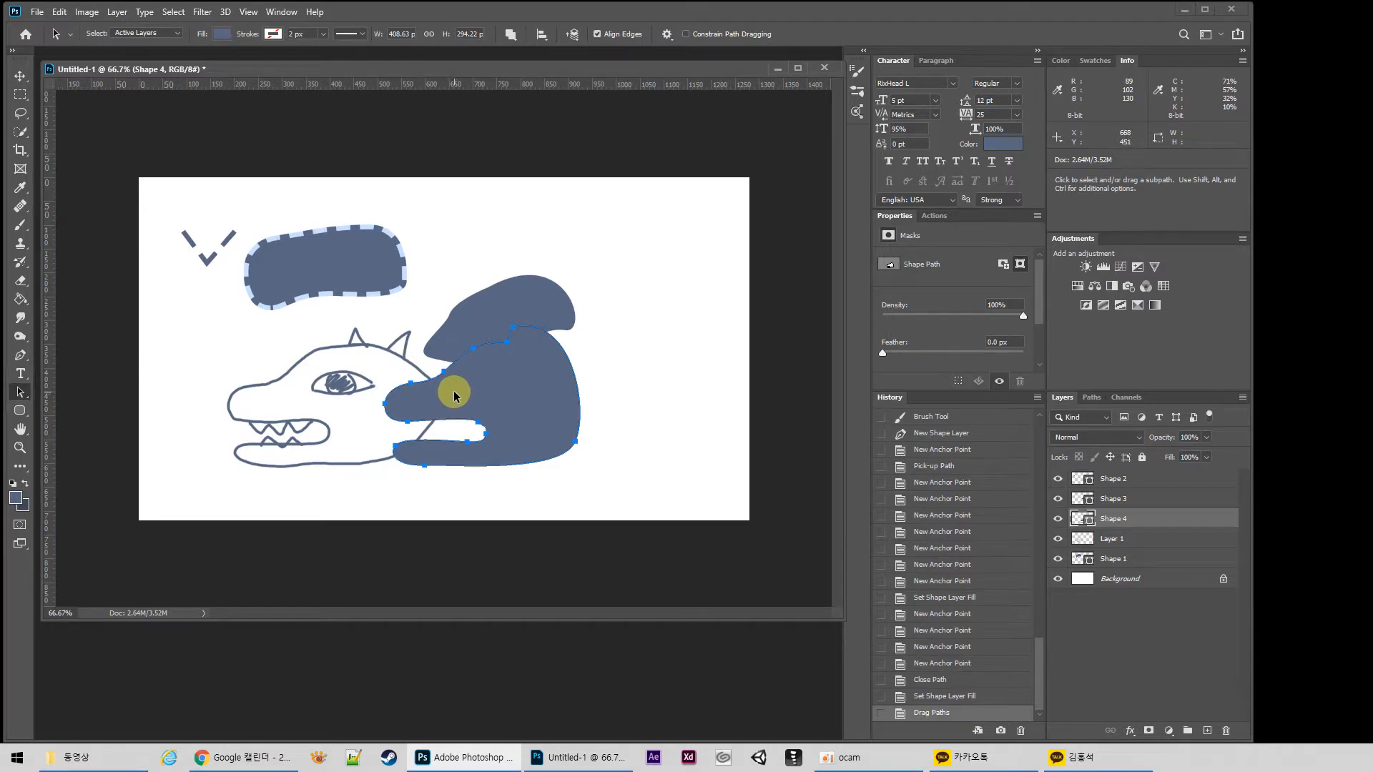
# Paint a few overlapping curved brush strokes on Layer 1, just above the dragon's snout
pyautogui.press('z')
pyautogui.click(397, 359)
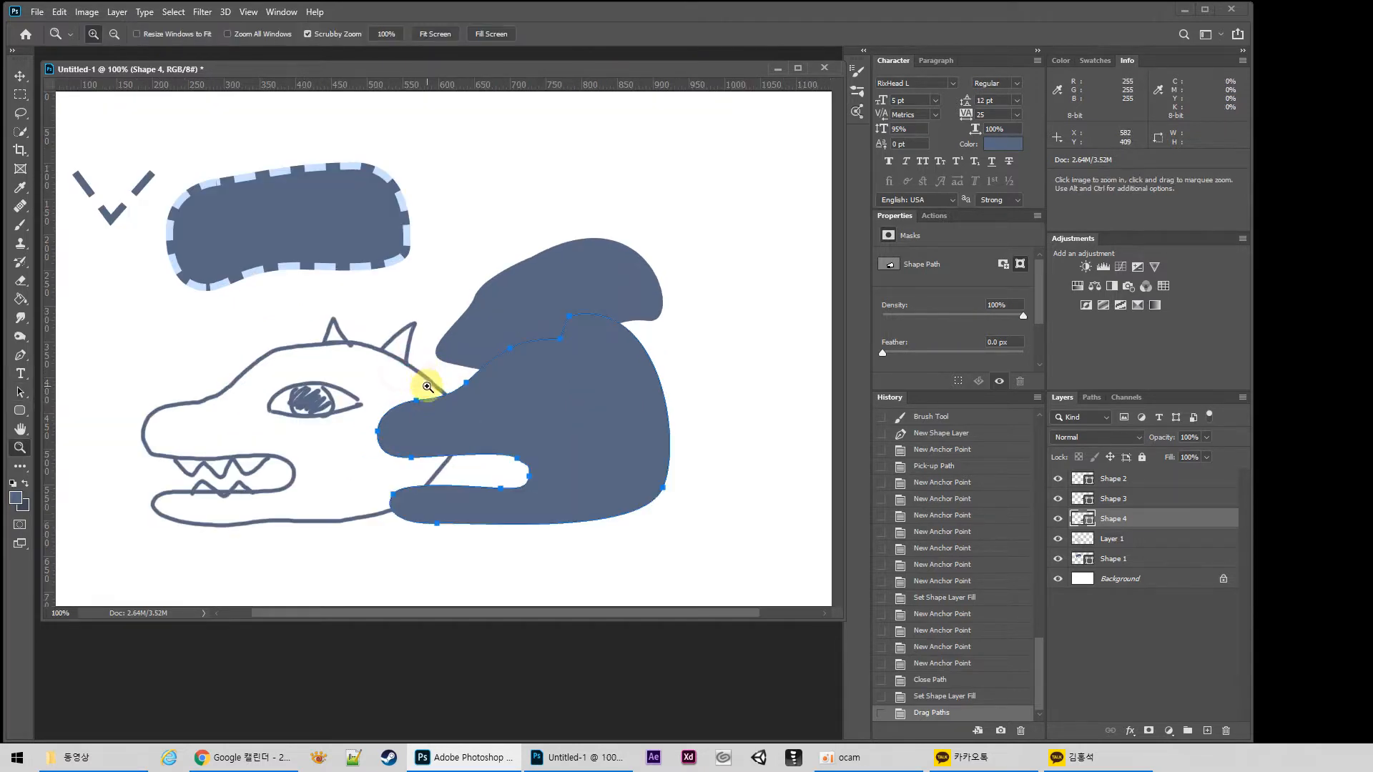
pyautogui.click(427, 386)
pyautogui.press('a')
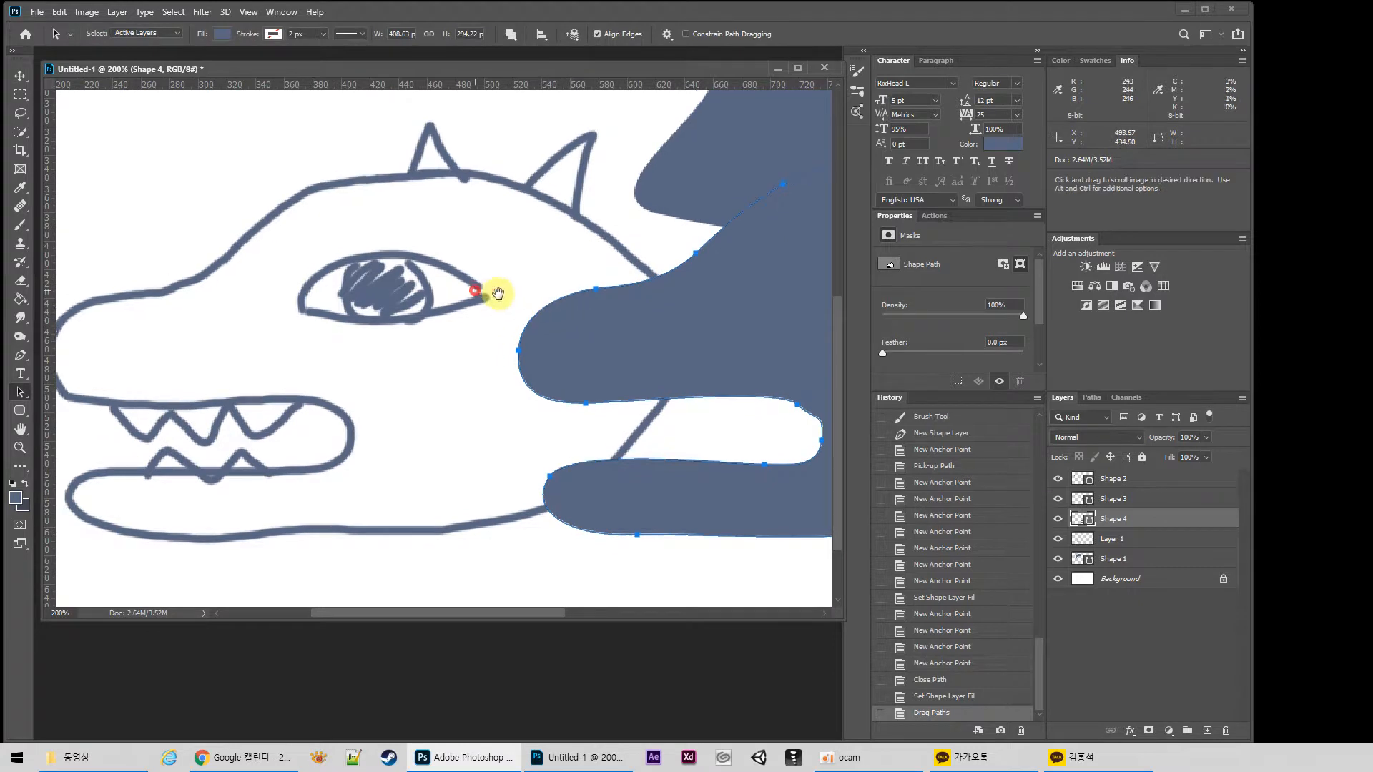
pyautogui.moveTo(499, 293); pyautogui.dragTo(515, 184)
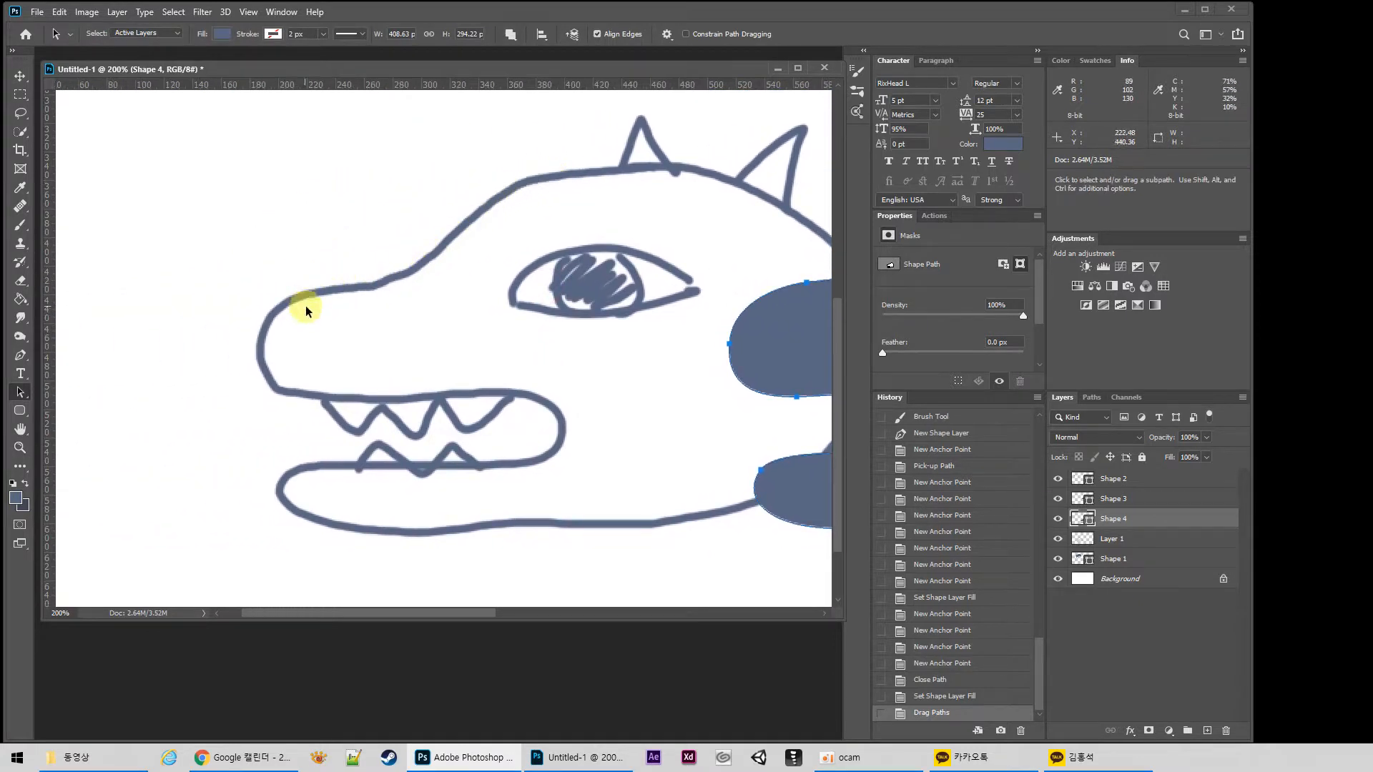
pyautogui.press('b')
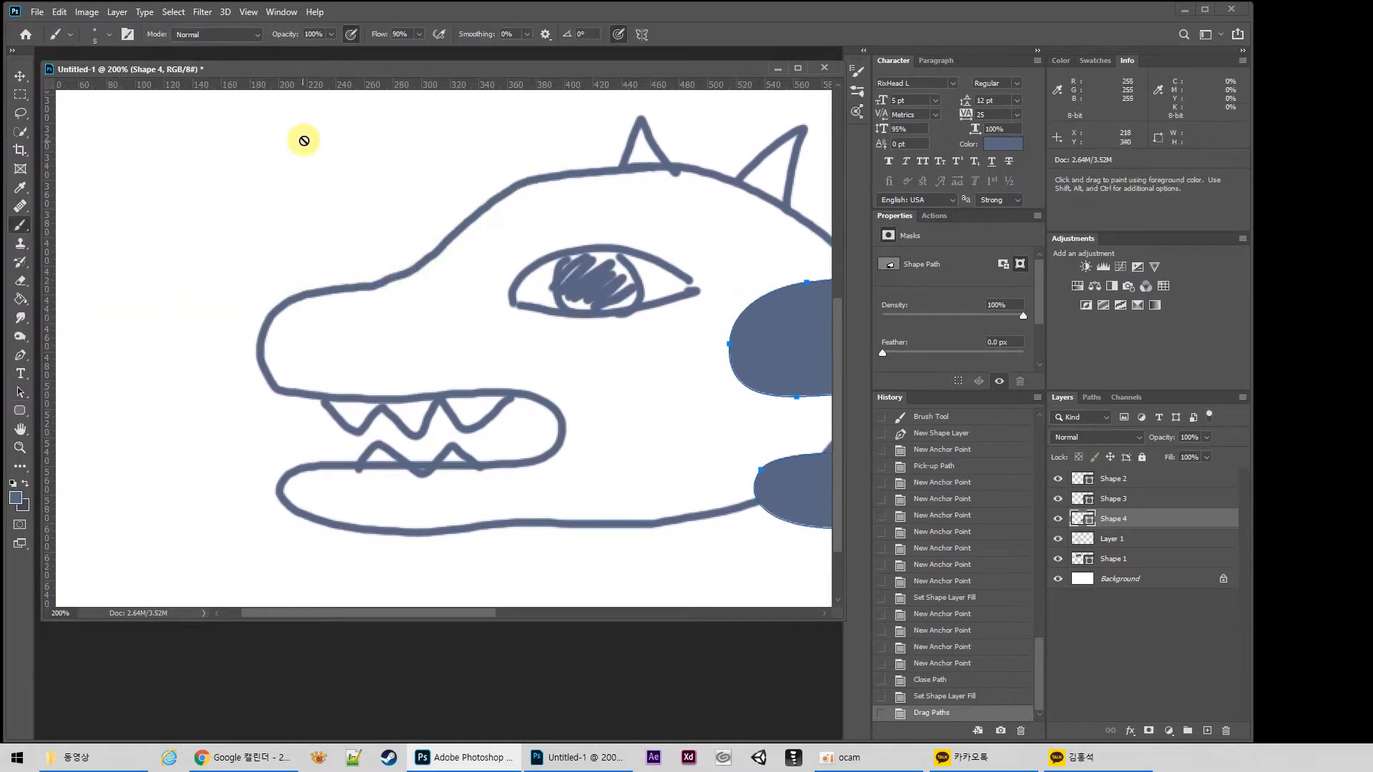
pyautogui.click(1087, 540)
pyautogui.moveTo(361, 177); pyautogui.dragTo(317, 249)
pyautogui.moveTo(361, 177)
pyautogui.mouseDown()
pyautogui.moveTo(318, 249)
pyautogui.moveTo(345, 194)
pyautogui.moveTo(325, 215)
pyautogui.moveTo(353, 194)
pyautogui.moveTo(323, 206)
pyautogui.moveTo(349, 184)
pyautogui.mouseUp()
pyautogui.moveTo(325, 197)
pyautogui.mouseDown()
pyautogui.moveTo(379, 172)
pyautogui.moveTo(303, 230)
pyautogui.moveTo(299, 250)
pyautogui.mouseUp()
pyautogui.moveTo(332, 195); pyautogui.dragTo(319, 248)
# Draw a closed oval shape about 100 by 76 px with the Pen tool, above the dragon's forehead beside the front horn
pyautogui.press('space')
pyautogui.moveTo(672, 261); pyautogui.dragTo(310, 288)
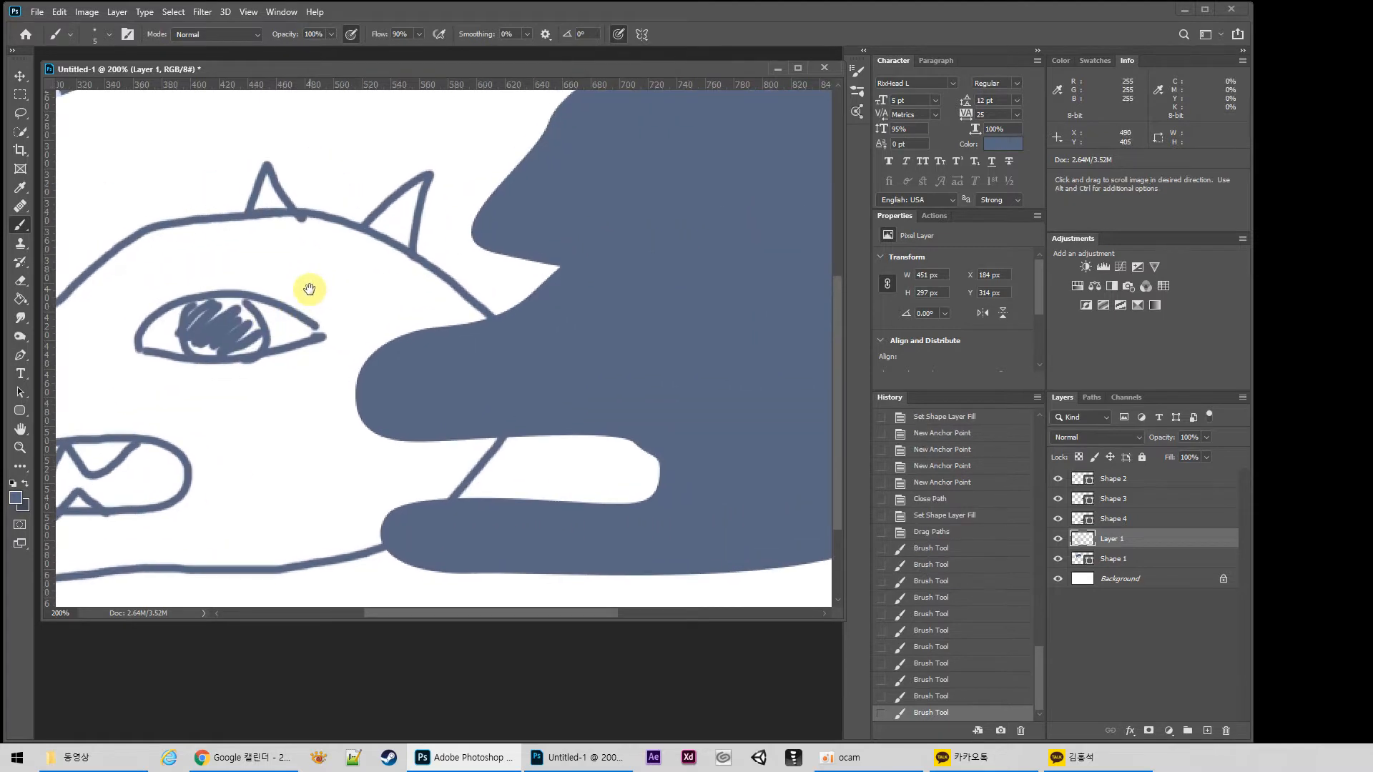
pyautogui.moveTo(483, 229); pyautogui.dragTo(601, 319)
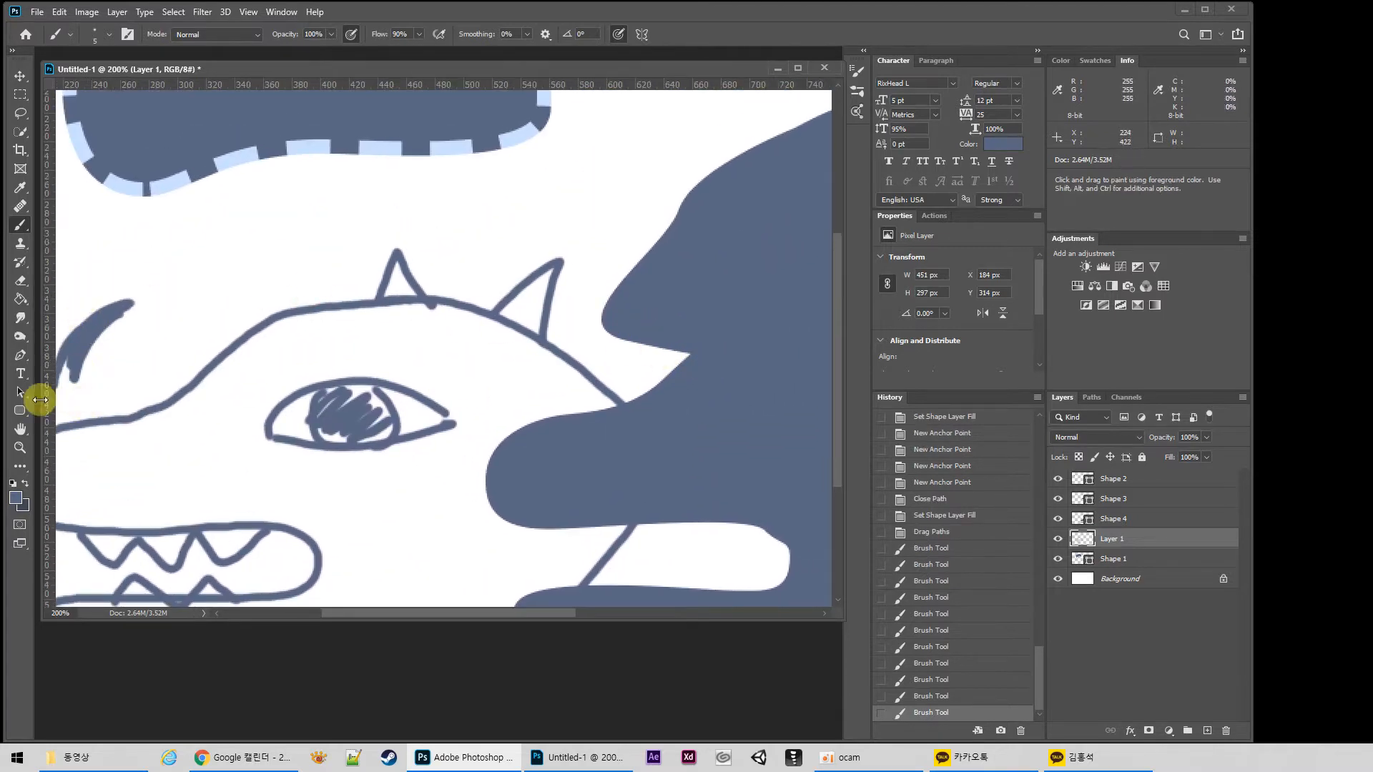
pyautogui.click(20, 356)
pyautogui.moveTo(301, 224); pyautogui.dragTo(254, 267)
pyautogui.moveTo(305, 313); pyautogui.dragTo(349, 304)
pyautogui.moveTo(394, 242); pyautogui.dragTo(391, 203)
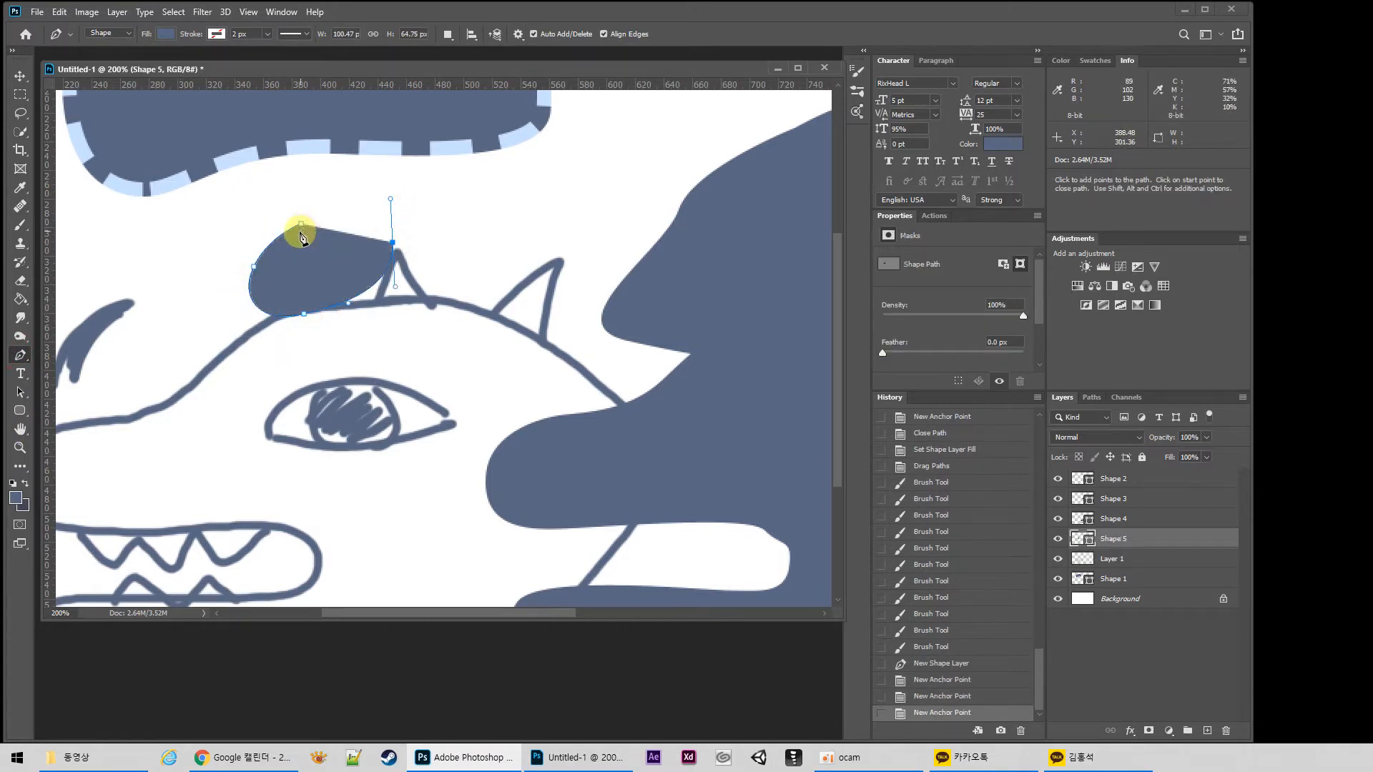
pyautogui.moveTo(301, 224); pyautogui.dragTo(259, 240)
pyautogui.press('a')
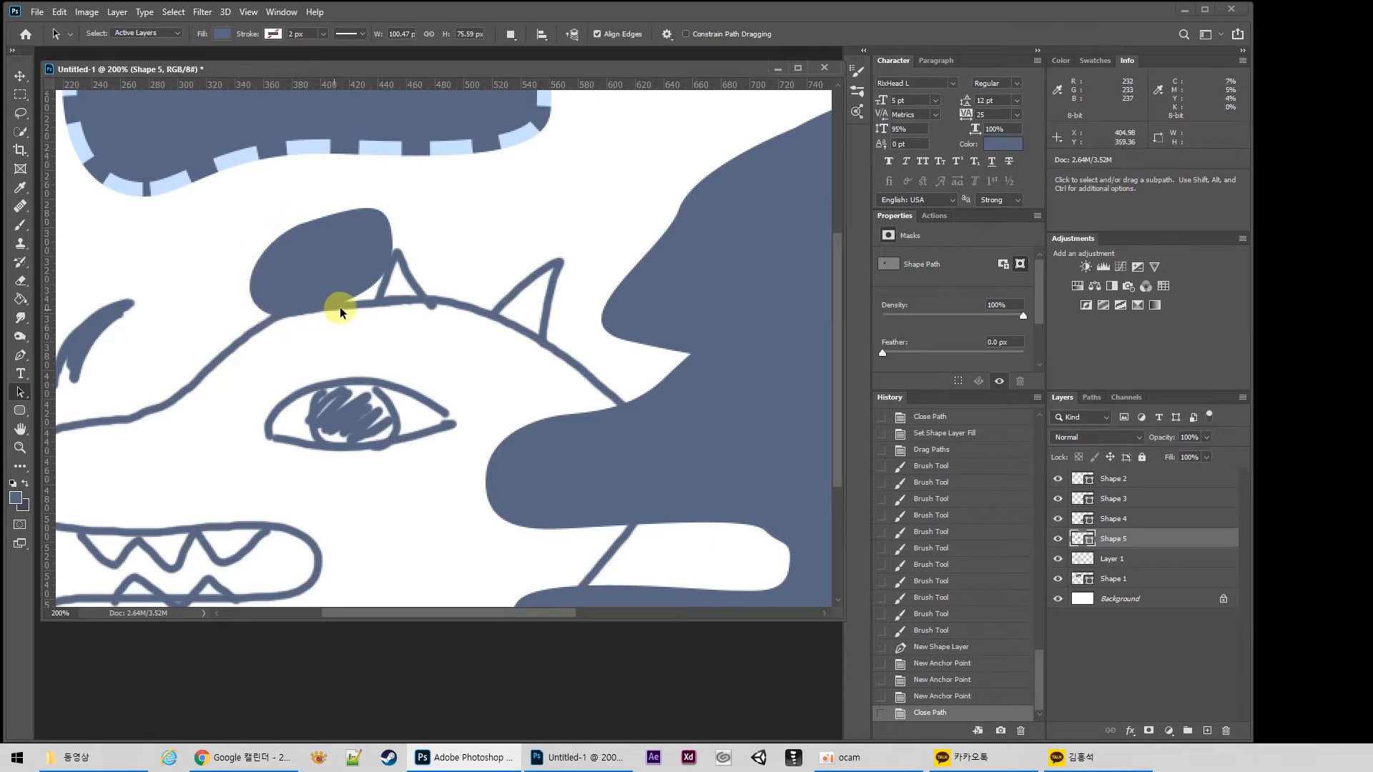
# Try to delete all layers above the Background
pyautogui.press('z')
pyautogui.keyDown('alt'); pyautogui.click(496, 277); pyautogui.keyUp('alt')
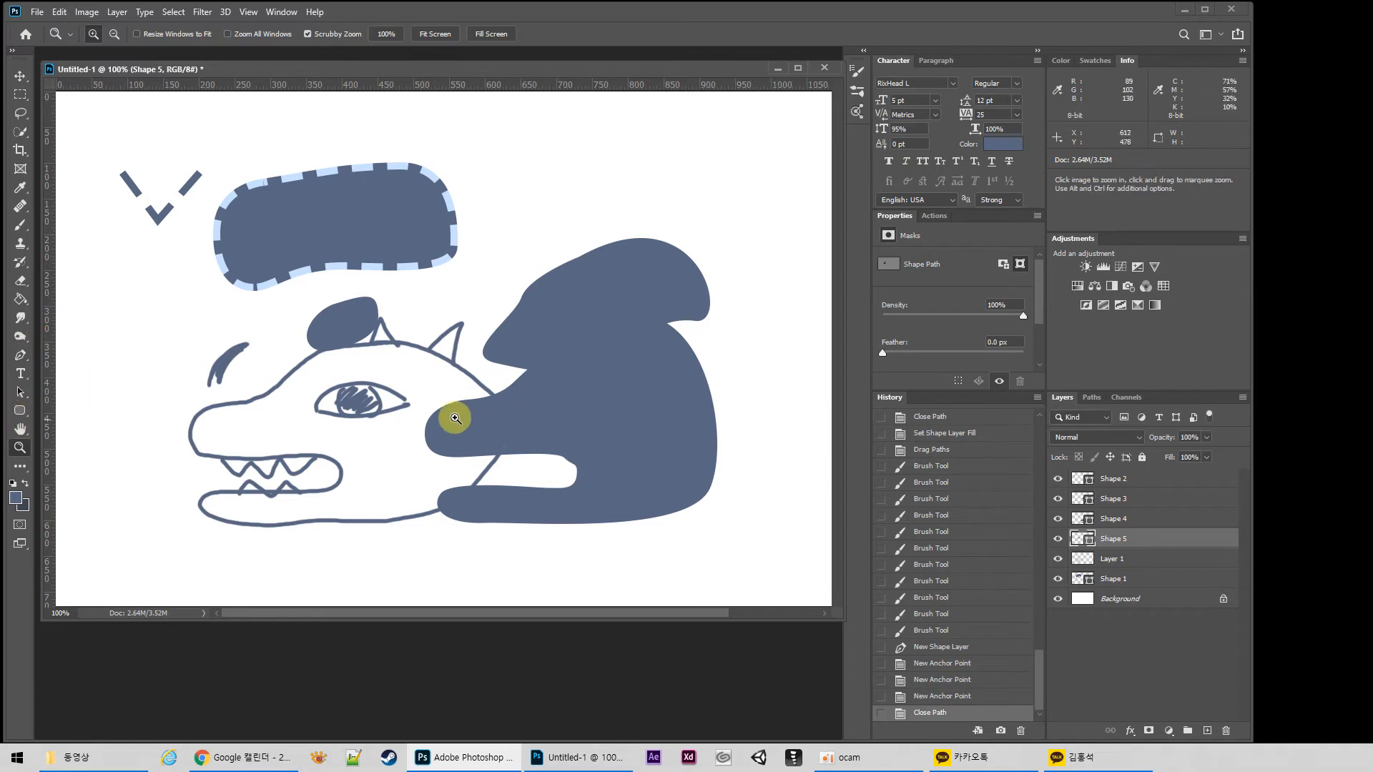
pyautogui.click(1120, 481)
pyautogui.keyDown('shift'); pyautogui.click(1125, 580); pyautogui.keyUp('shift')
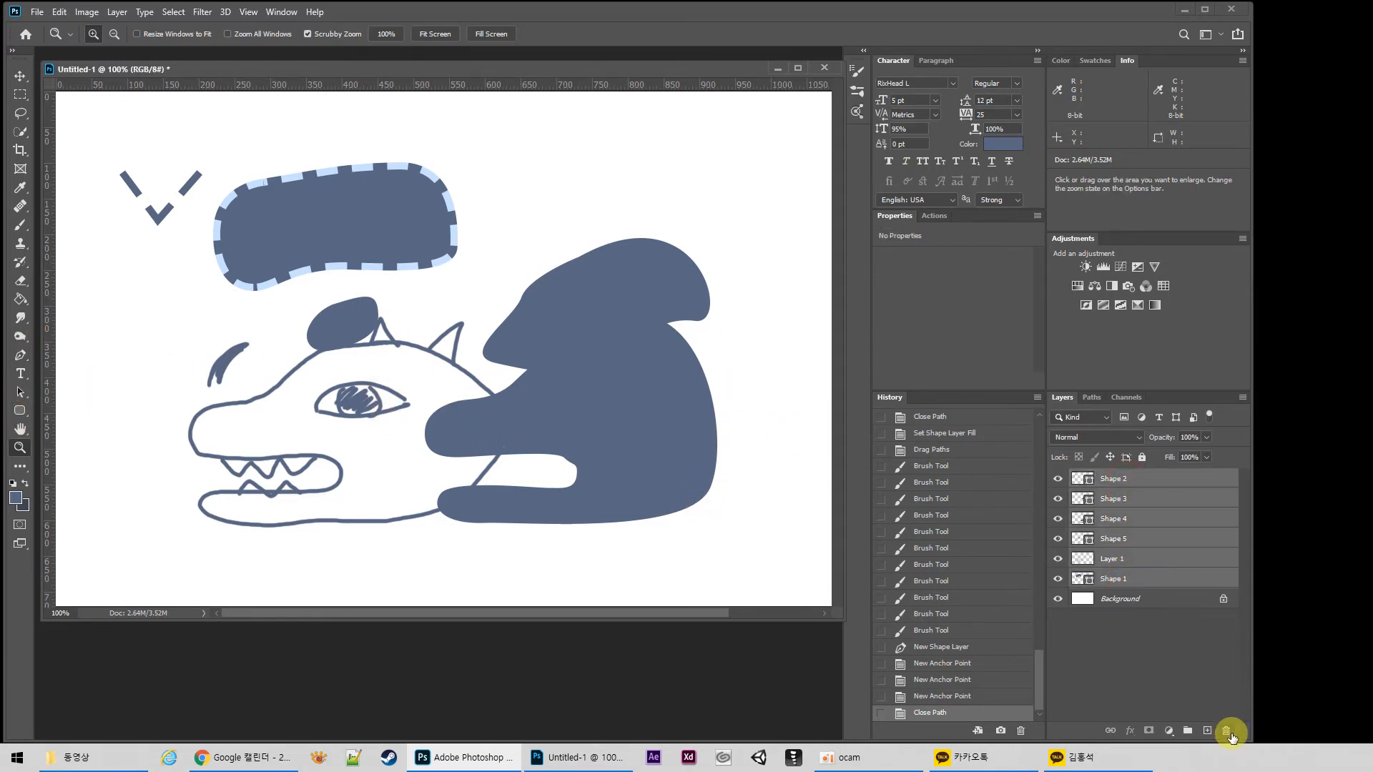
pyautogui.click(1227, 731)
pyautogui.hotkey('ctrl', 'z')
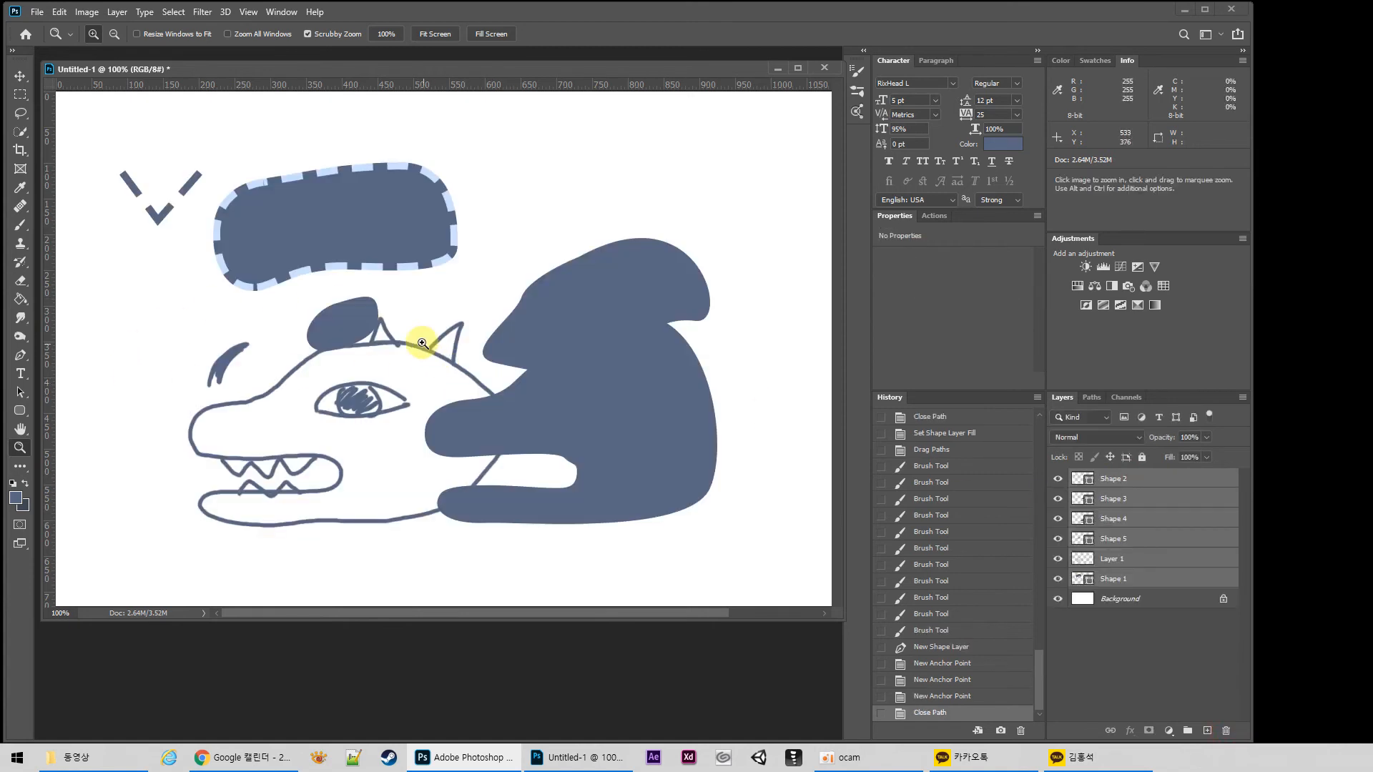